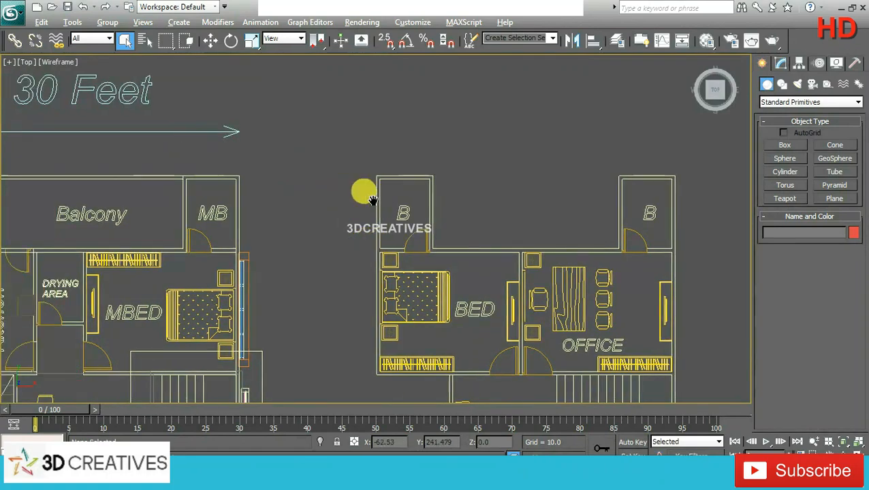
# Step: Draw a rectangle of 88 by 224 over the Balcony area of the floor plan, snapping to its corners
pyautogui.scroll(2, 272, 221)
pyautogui.moveTo(270, 203); pyautogui.dragTo(400, 236, button='middle')
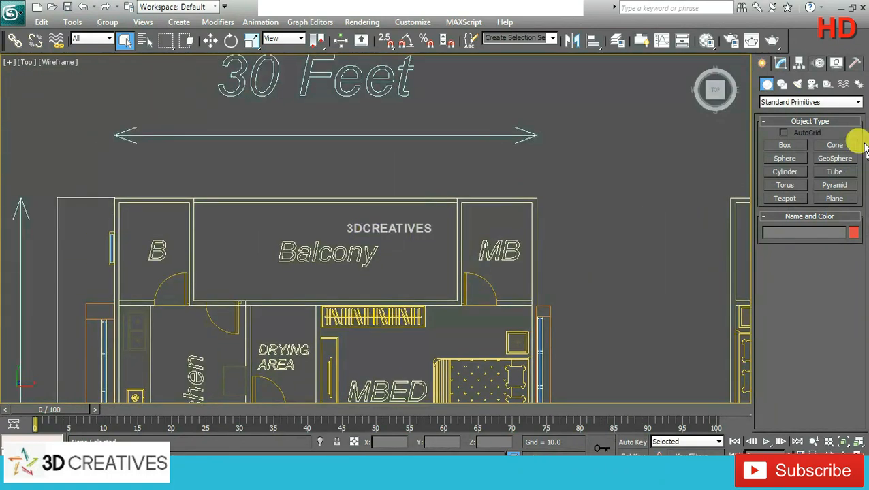
pyautogui.click(781, 84)
pyautogui.click(835, 156)
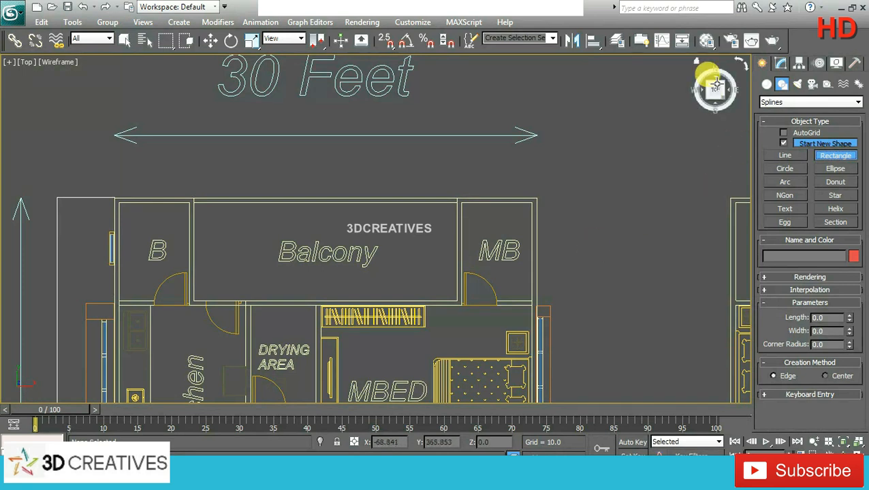
pyautogui.click(385, 41)
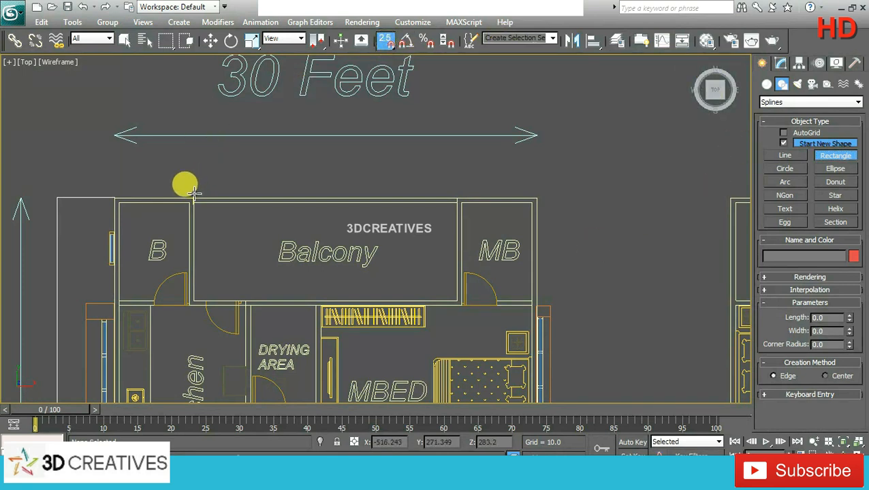
pyautogui.moveTo(195, 198); pyautogui.dragTo(455, 298)
pyautogui.click(385, 41)
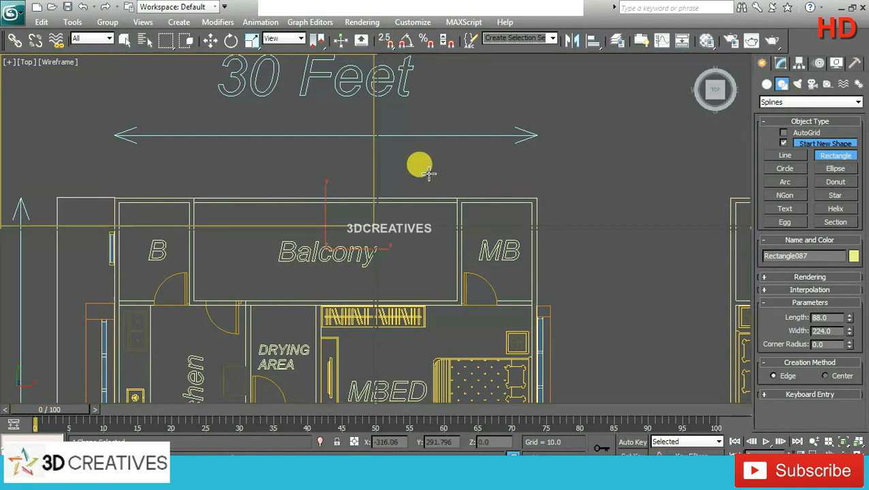
# Step: Extrude the balcony rectangle by 12 to form the balcony floor slab at the rear of the house
pyautogui.hotkey('alt', 'w')
pyautogui.click(211, 40)
pyautogui.click(596, 357)
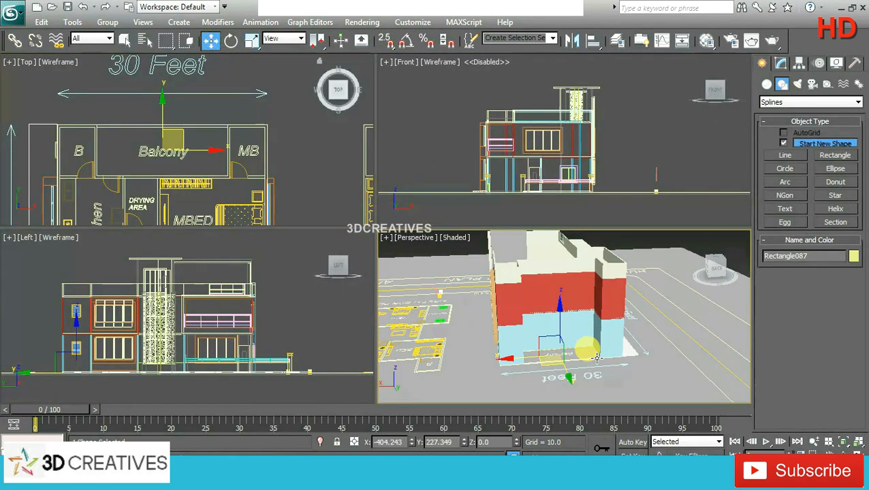
pyautogui.hotkey('alt', 'w')
pyautogui.keyDown('alt'); pyautogui.moveTo(553, 316); pyautogui.dragTo(398, 296, button='middle'); pyautogui.keyUp('alt')
pyautogui.scroll(5, 386, 338)
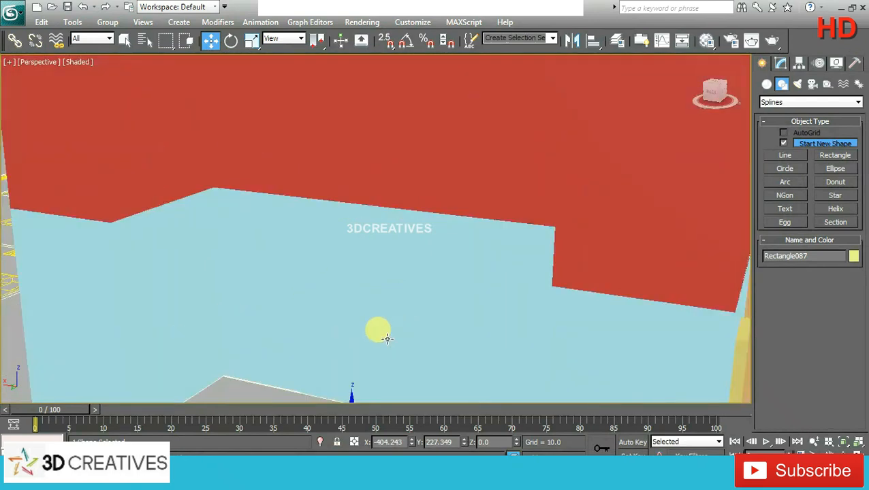
pyautogui.moveTo(387, 338); pyautogui.dragTo(397, 240, button='middle')
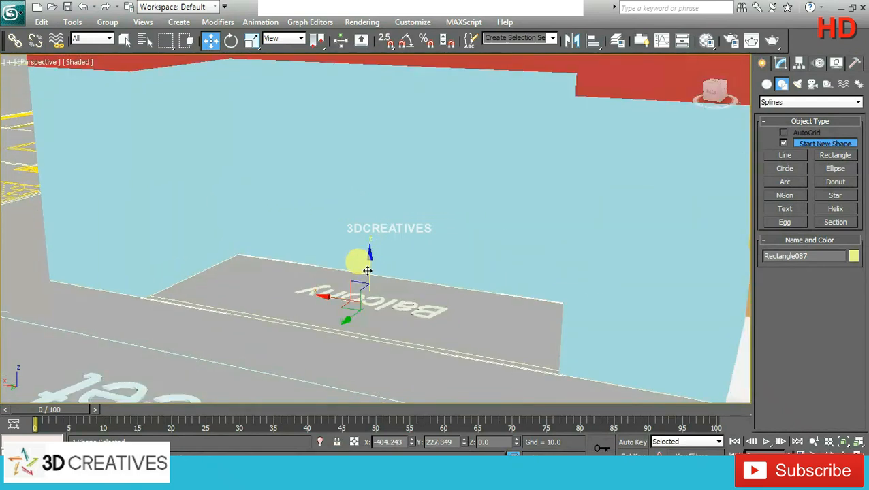
pyautogui.moveTo(369, 267); pyautogui.dragTo(371, 255)
pyautogui.rightClick(361, 247)
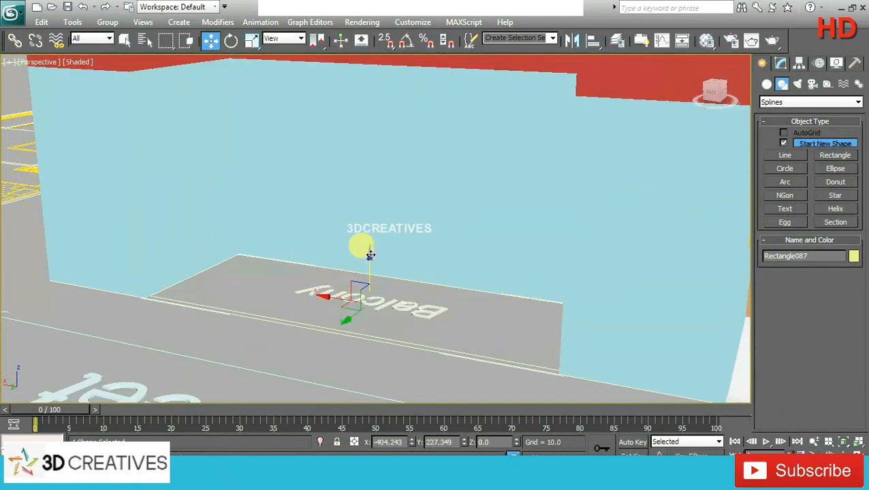
pyautogui.click(783, 62)
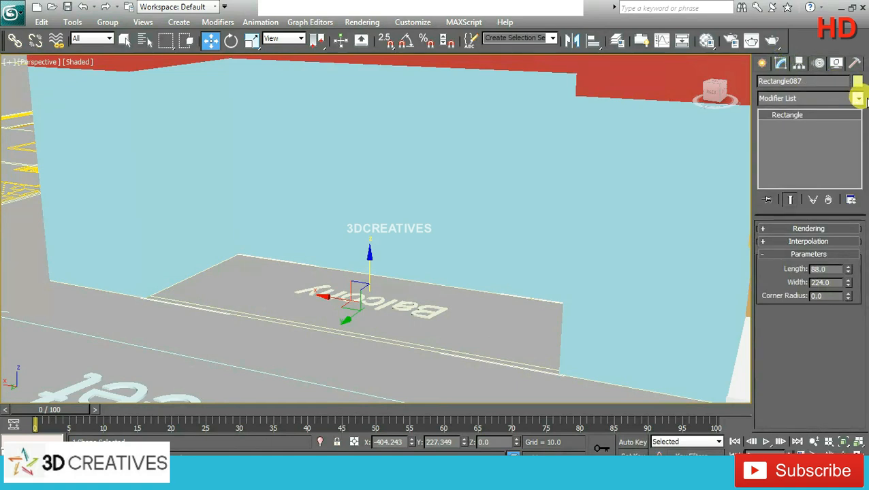
pyautogui.click(857, 99)
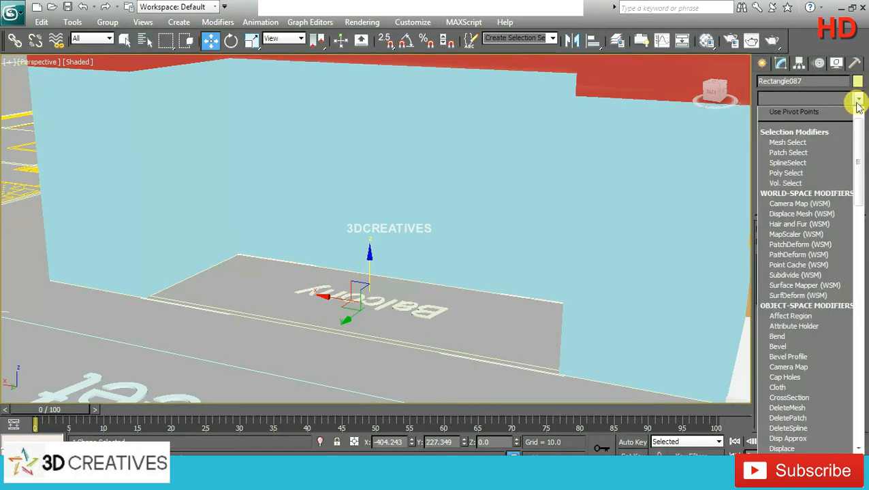
pyautogui.scroll(-10, 805, 167)
pyautogui.click(805, 164)
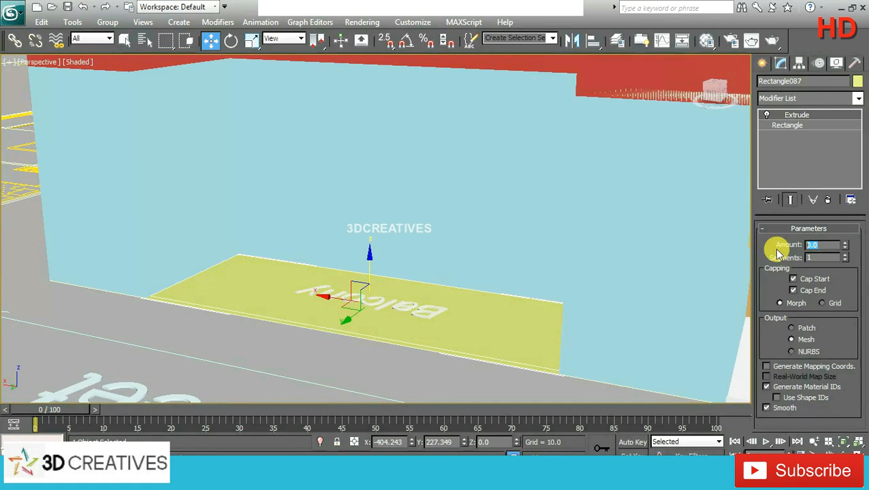
pyautogui.write('12')
pyautogui.press('Return')
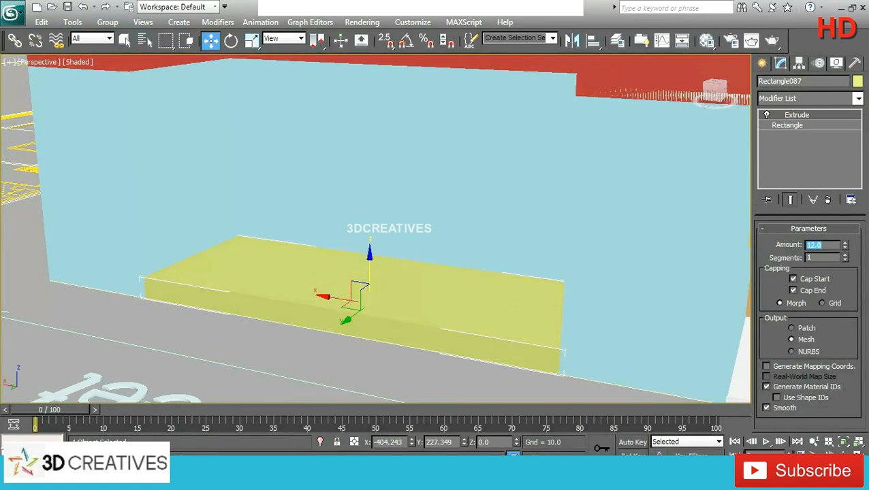
# Step: Try an extrusion amount of 6 on the balcony slab and restore it to 12
pyautogui.moveTo(586, 305)
pyautogui.keyDown('alt'); pyautogui.mouseDown(button='middle')
pyautogui.moveTo(626, 305)
pyautogui.moveTo(595, 297)
pyautogui.moveTo(574, 267)
pyautogui.moveTo(573, 298)
pyautogui.mouseUp(button='middle'); pyautogui.keyUp('alt')
pyautogui.scroll(-3, 574, 266)
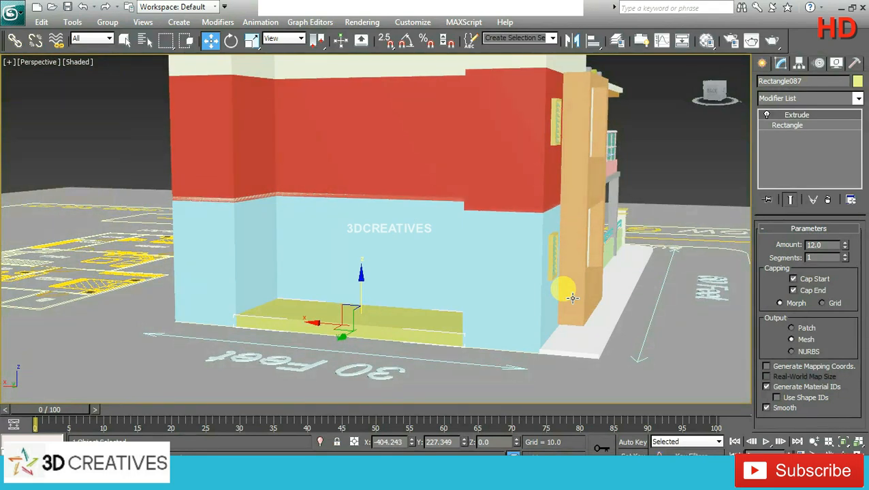
pyautogui.doubleClick(814, 245)
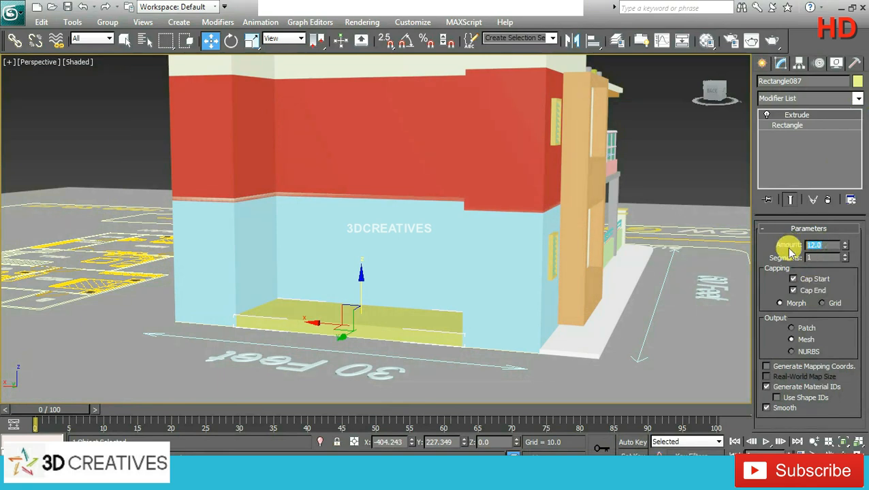
pyautogui.press('Return')
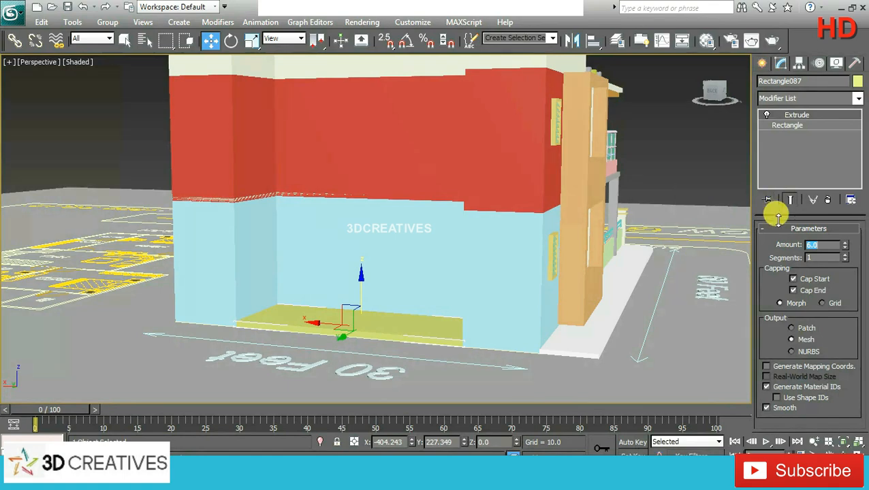
pyautogui.write('12')
pyautogui.press('Return')
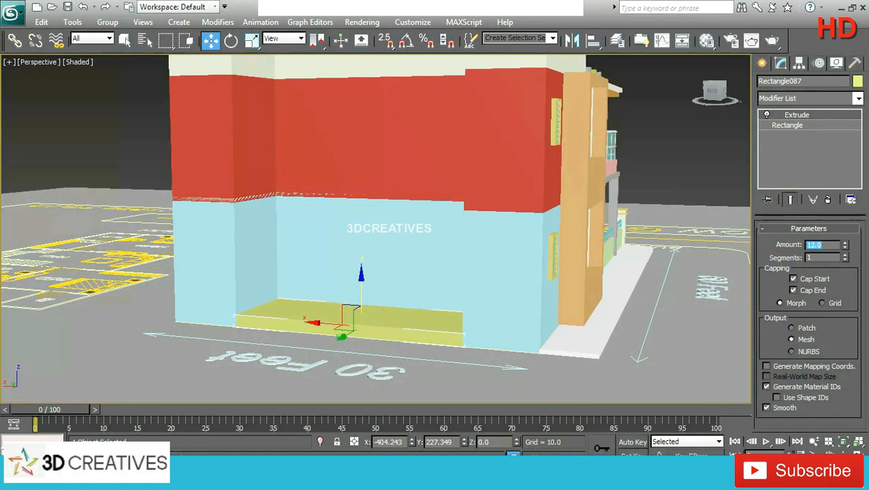
# Step: Clone the ground-floor front door group as one copy, placing it along the X axis outside the side wall
pyautogui.keyDown('alt'); pyautogui.moveTo(736, 242); pyautogui.dragTo(537, 257, button='middle'); pyautogui.keyUp('alt')
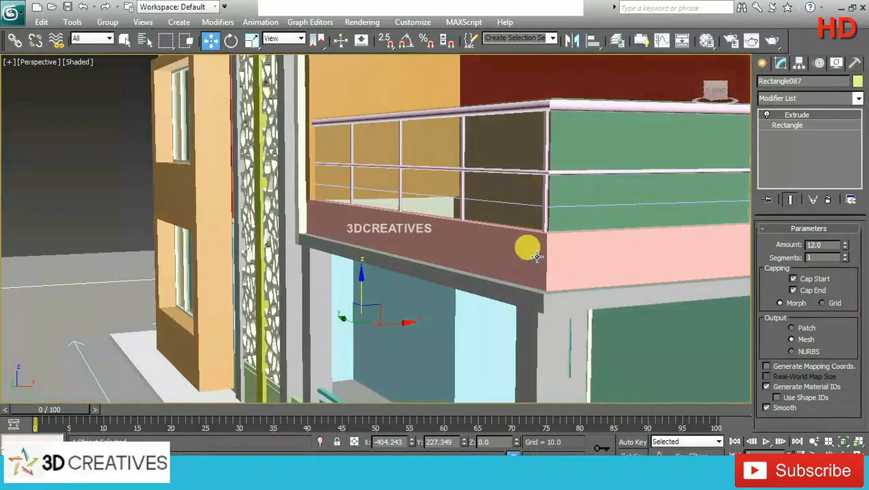
pyautogui.moveTo(550, 293); pyautogui.dragTo(649, 215, button='middle')
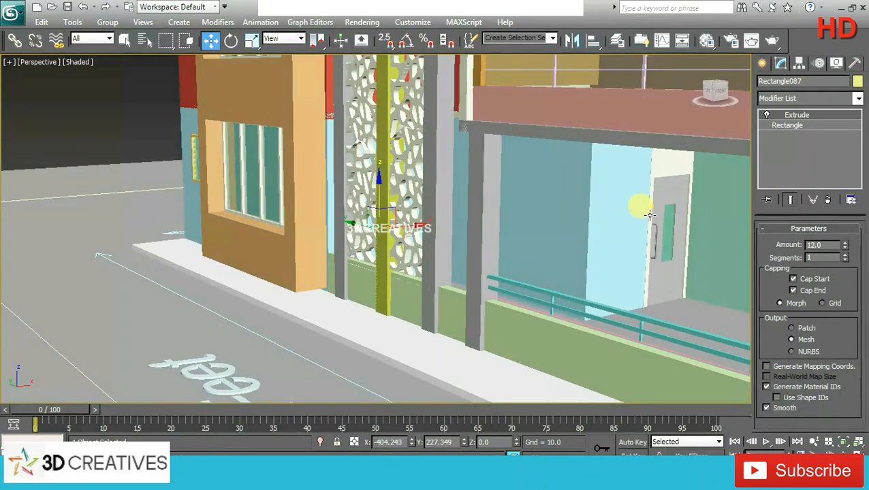
pyautogui.click(664, 201)
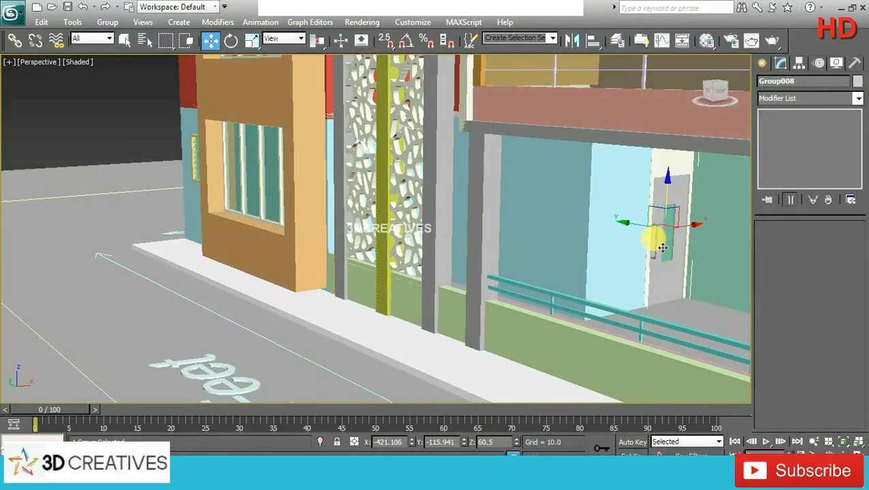
pyautogui.keyDown('alt'); pyautogui.moveTo(663, 248); pyautogui.dragTo(708, 227, button='middle'); pyautogui.keyUp('alt')
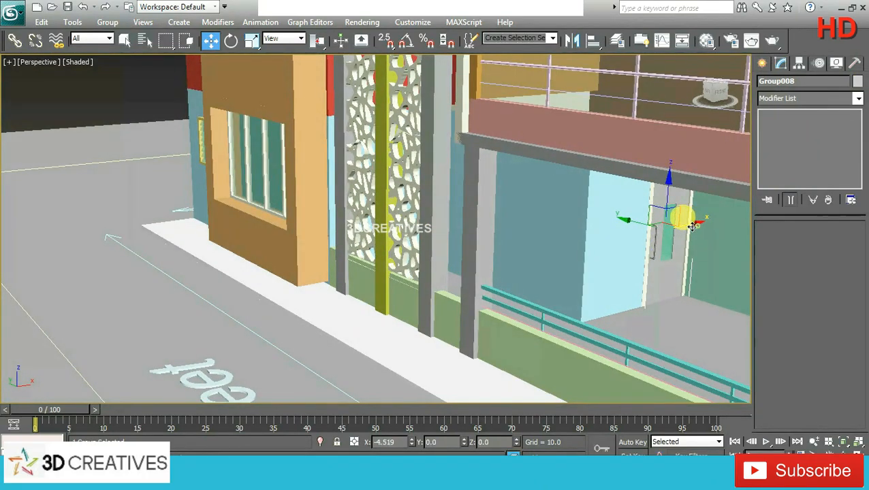
pyautogui.moveTo(692, 226)
pyautogui.keyDown('shift'); pyautogui.mouseDown()
pyautogui.moveTo(396, 259)
pyautogui.moveTo(380, 267)
pyautogui.mouseUp(); pyautogui.keyUp('shift')
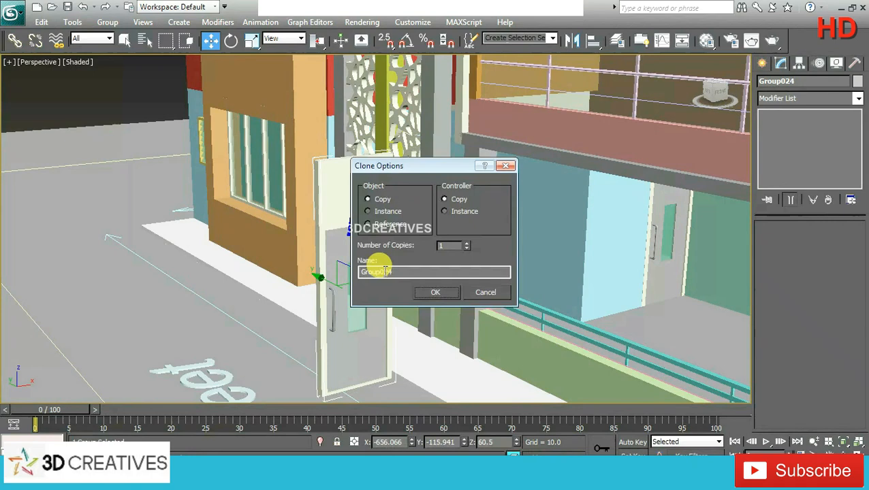
pyautogui.click(436, 293)
# Step: Rotate the copied door 180 degrees about the Z axis with angle snap on
pyautogui.click(232, 41)
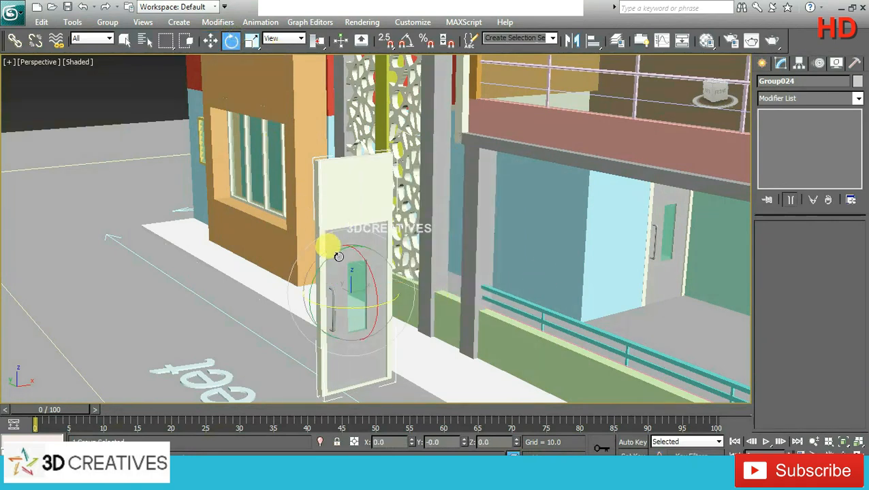
pyautogui.click(406, 42)
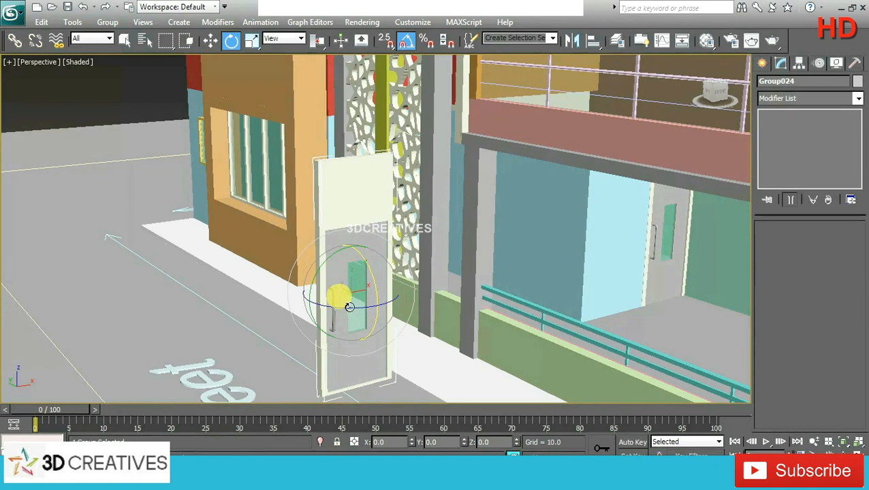
pyautogui.moveTo(361, 307)
pyautogui.mouseDown()
pyautogui.moveTo(336, 305)
pyautogui.moveTo(346, 307)
pyautogui.mouseUp()
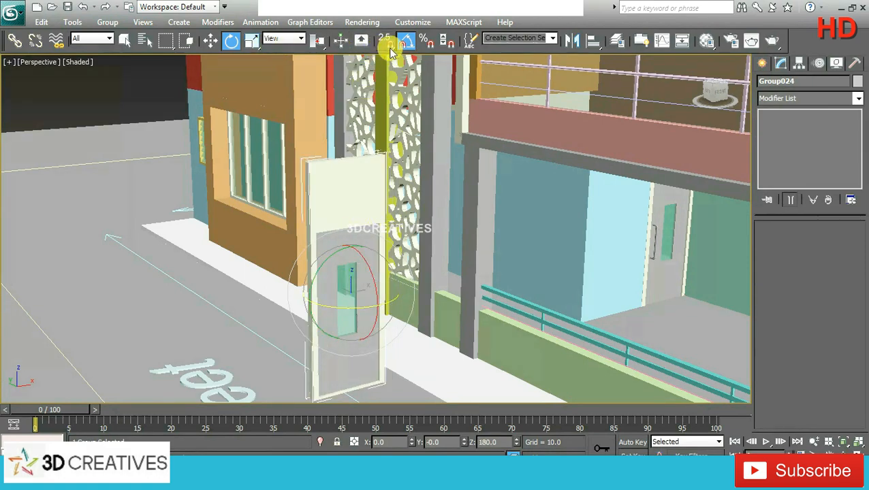
# Step: Move the copied door along the Y axis to the rear of the house and along the X axis onto the balcony slab
pyautogui.click(210, 41)
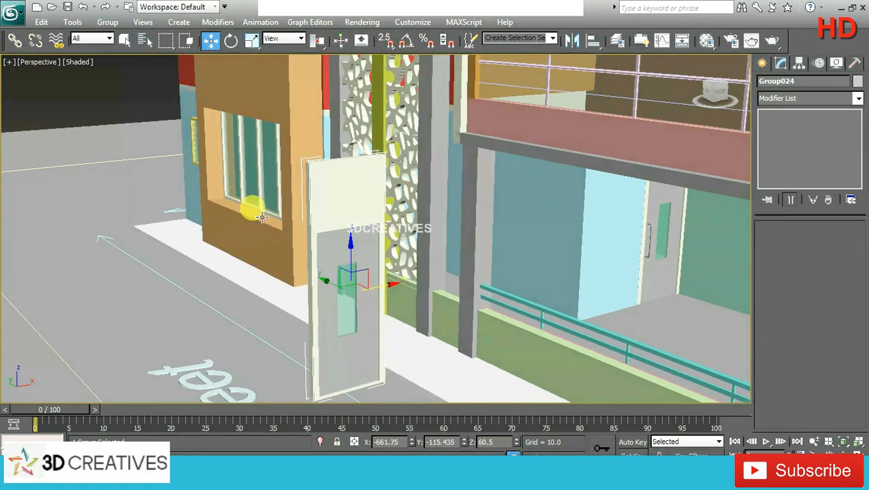
pyautogui.keyDown('alt'); pyautogui.moveTo(252, 204); pyautogui.dragTo(457, 202, button='middle'); pyautogui.keyUp('alt')
pyautogui.scroll(-3, 457, 201)
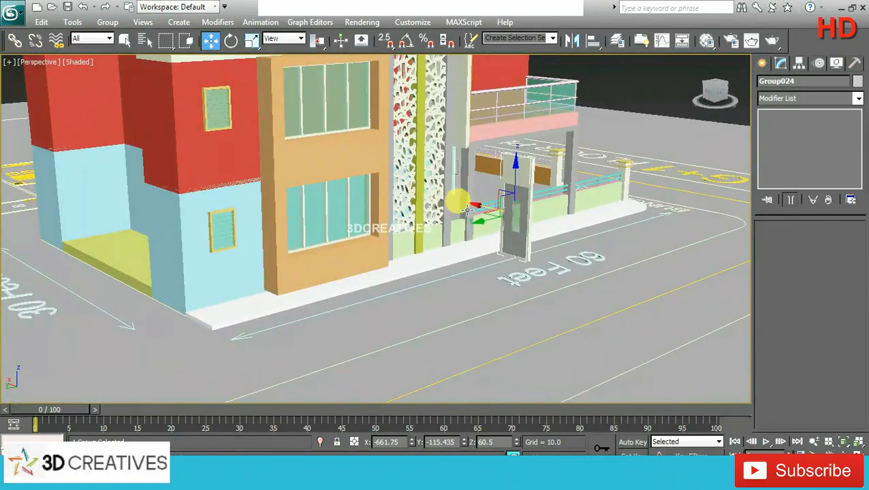
pyautogui.moveTo(485, 224); pyautogui.dragTo(207, 229)
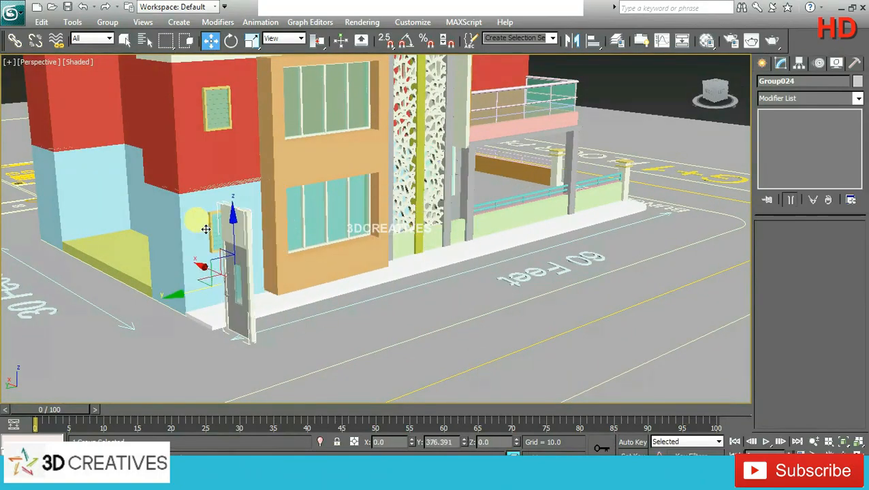
pyautogui.scroll(5, 310, 217)
pyautogui.moveTo(226, 231); pyautogui.dragTo(349, 191, button='middle')
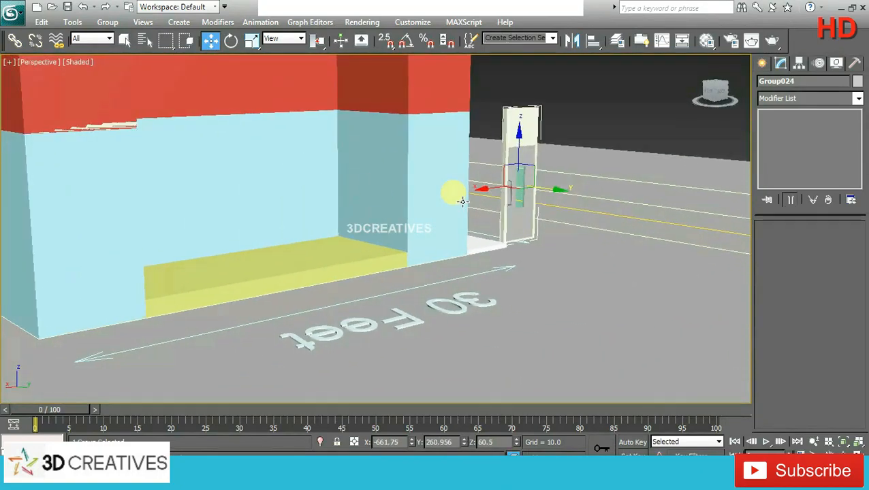
pyautogui.keyDown('alt'); pyautogui.moveTo(572, 198); pyautogui.dragTo(490, 198, button='middle'); pyautogui.keyUp('alt')
pyautogui.moveTo(485, 190); pyautogui.dragTo(283, 190)
pyautogui.keyDown('alt'); pyautogui.moveTo(283, 190); pyautogui.dragTo(382, 182, button='middle'); pyautogui.keyUp('alt')
# Step: Align the copied door in the top view with the balcony's inner wall beside room B, at about X -494.8, Y 186.5
pyautogui.hotkey('alt', 'w')
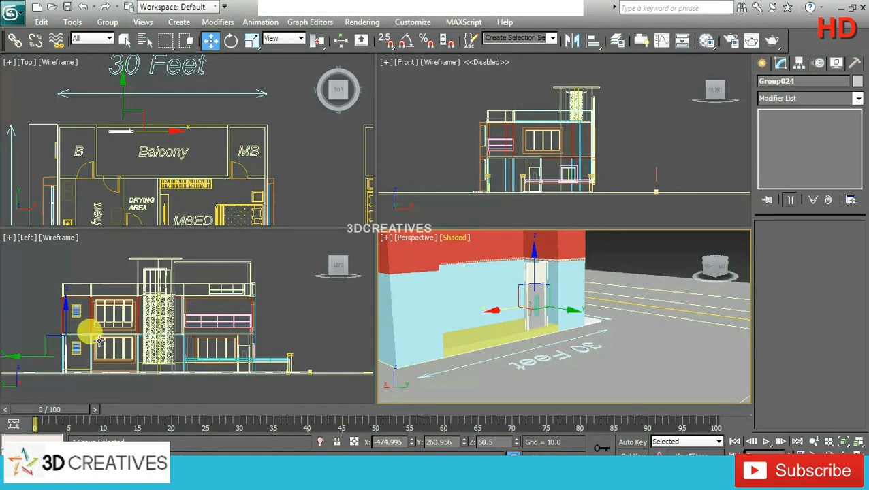
pyautogui.rightClick(142, 139)
pyautogui.hotkey('alt', 'w')
pyautogui.scroll(5, 307, 187)
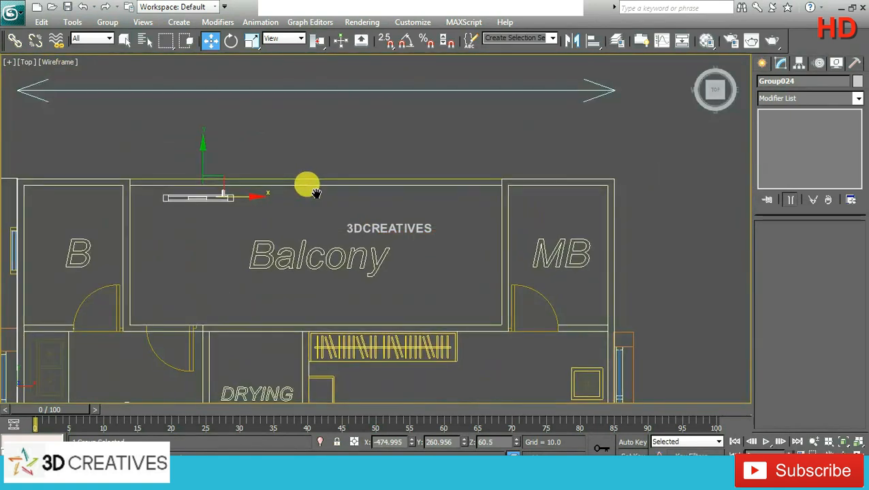
pyautogui.moveTo(319, 175); pyautogui.dragTo(279, 176)
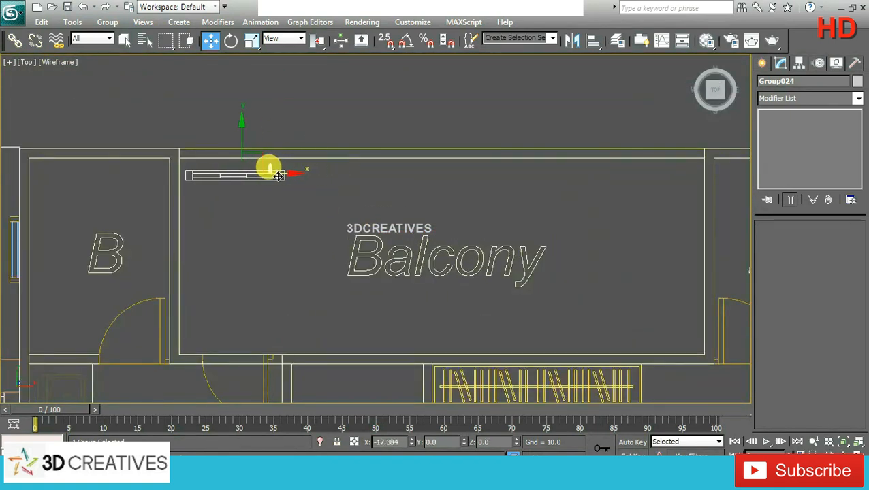
pyautogui.moveTo(194, 367); pyautogui.dragTo(206, 311, button='middle')
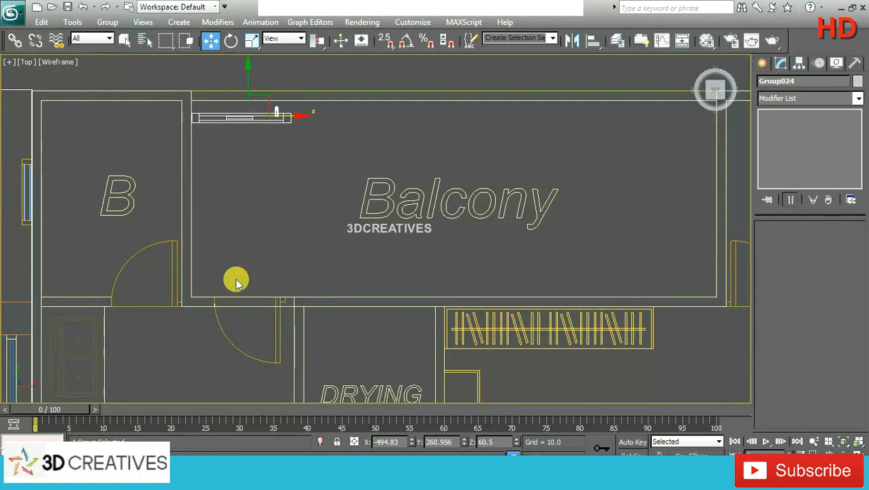
pyautogui.moveTo(245, 78); pyautogui.dragTo(231, 254)
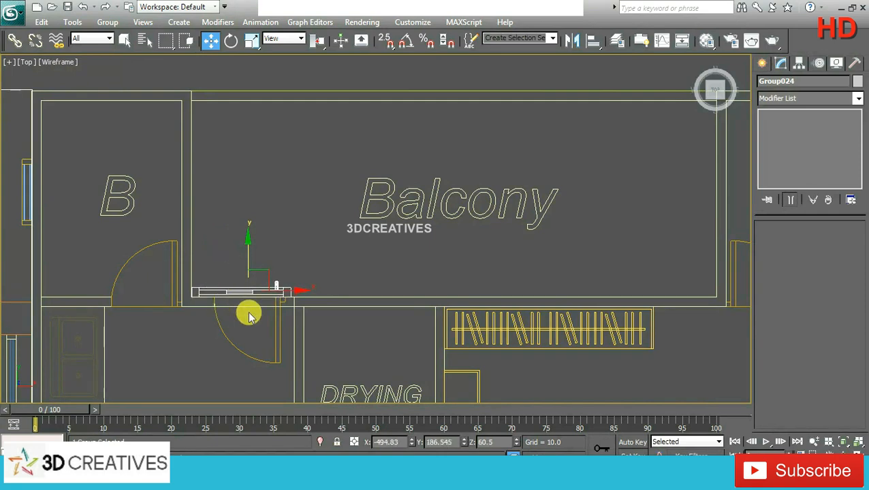
pyautogui.hotkey('alt', 'w')
pyautogui.rightClick(604, 330)
pyautogui.hotkey('alt', 'w')
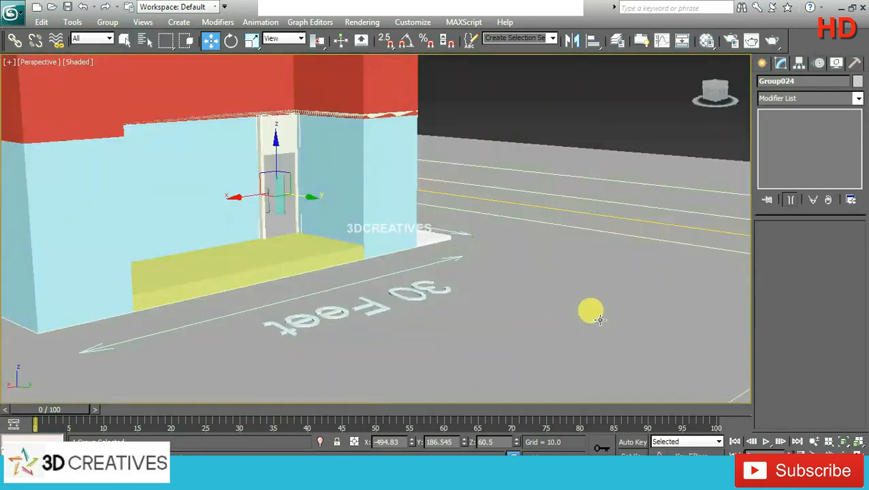
pyautogui.keyDown('alt'); pyautogui.moveTo(582, 275); pyautogui.dragTo(562, 278, button='middle'); pyautogui.keyUp('alt')
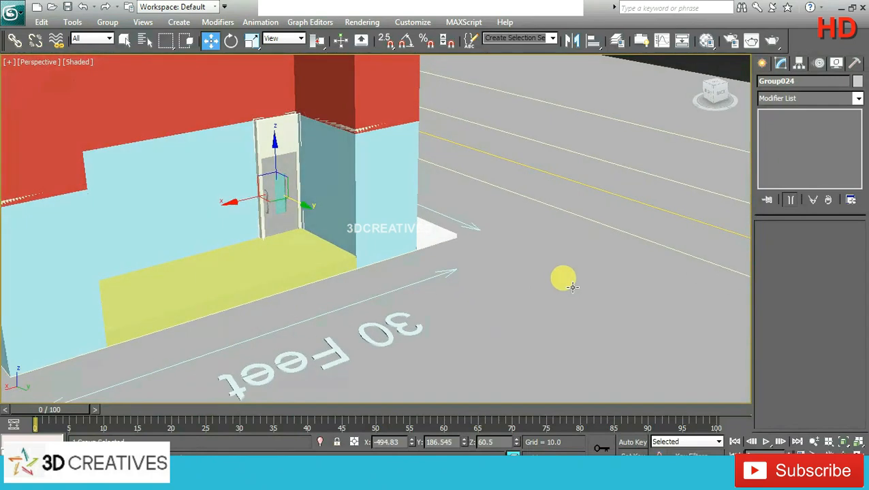
# Step: Move the copied door outward along the Y axis, clear of the house, to about Y 329.5
pyautogui.moveTo(302, 207); pyautogui.dragTo(400, 257)
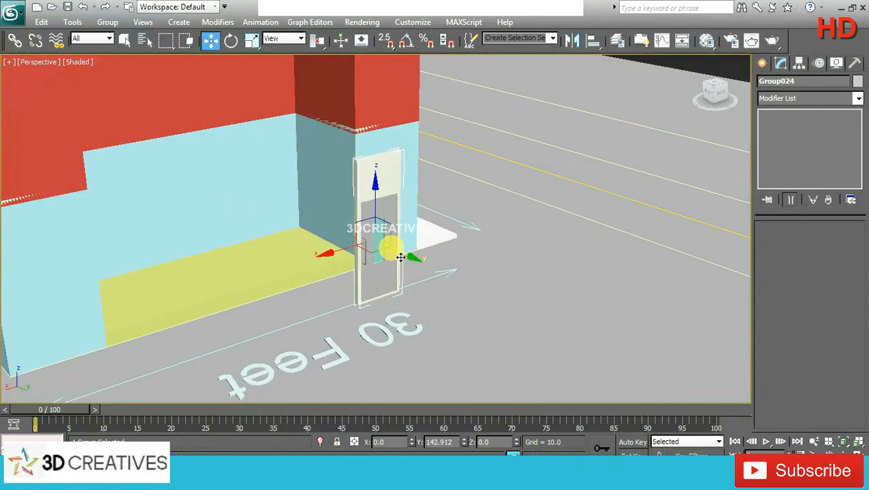
pyautogui.hotkey('alt', 'w')
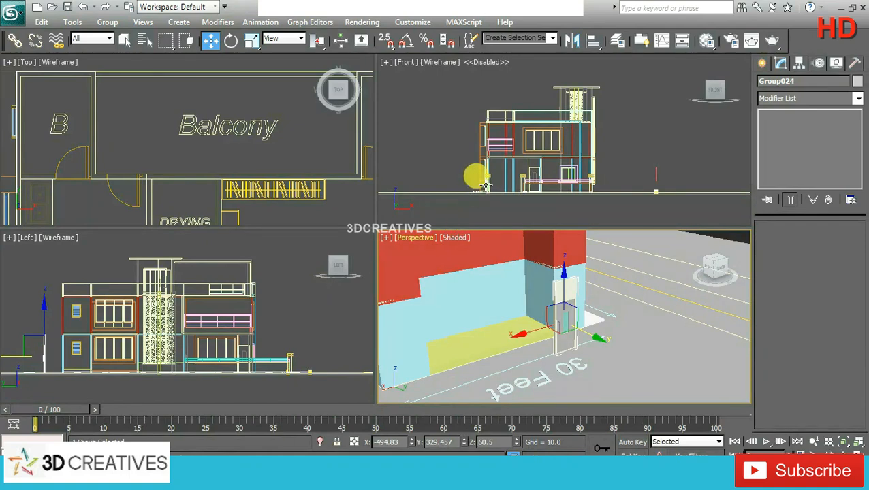
# Step: With snapping on, draw a rectangle of length 84 and width 36 over the copied door's leaf in the front view
pyautogui.moveTo(520, 159); pyautogui.dragTo(514, 114, button='middle')
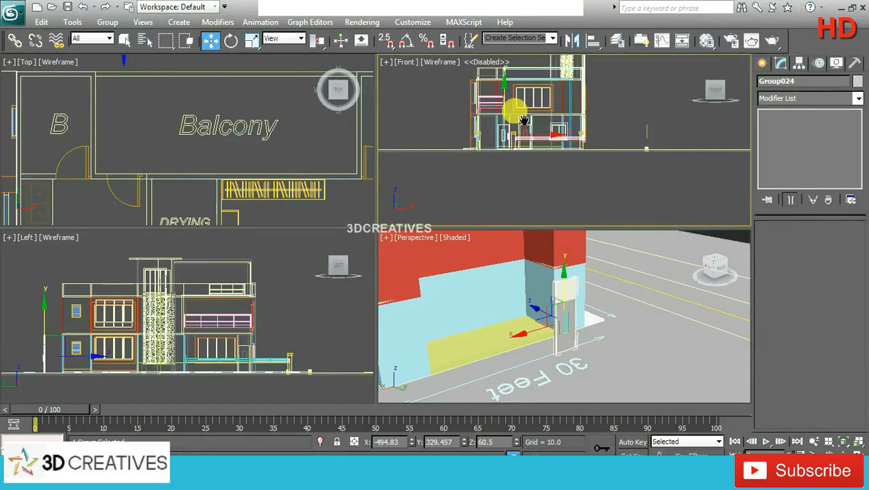
pyautogui.scroll(2, 516, 114)
pyautogui.scroll(2, 498, 131)
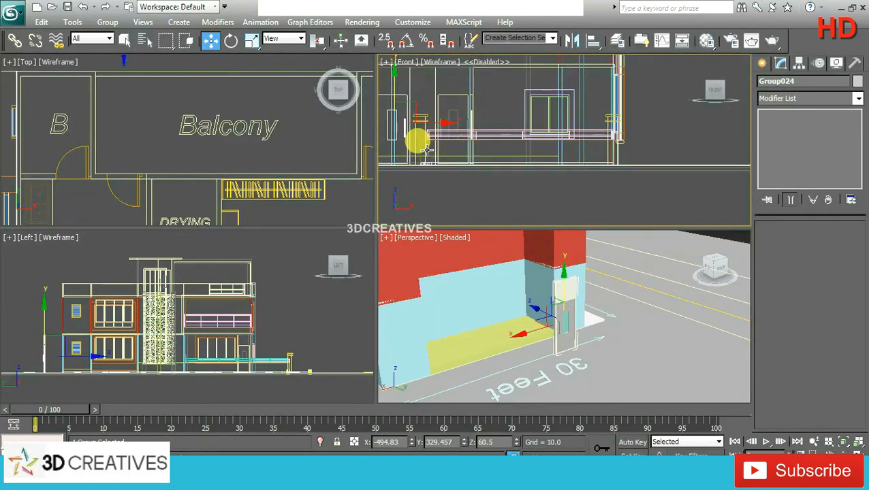
pyautogui.hotkey('alt', 'w')
pyautogui.scroll(4, 439, 215)
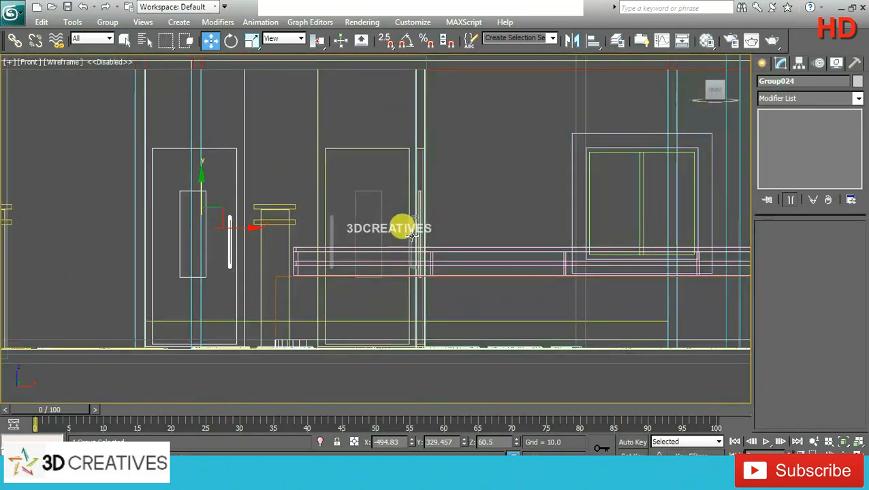
pyautogui.moveTo(379, 230); pyautogui.dragTo(396, 227, button='middle')
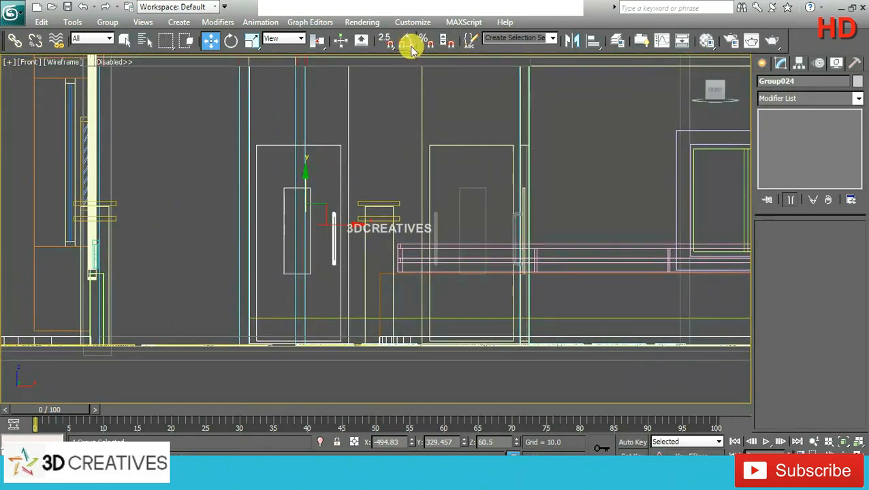
pyautogui.click(387, 41)
pyautogui.click(762, 63)
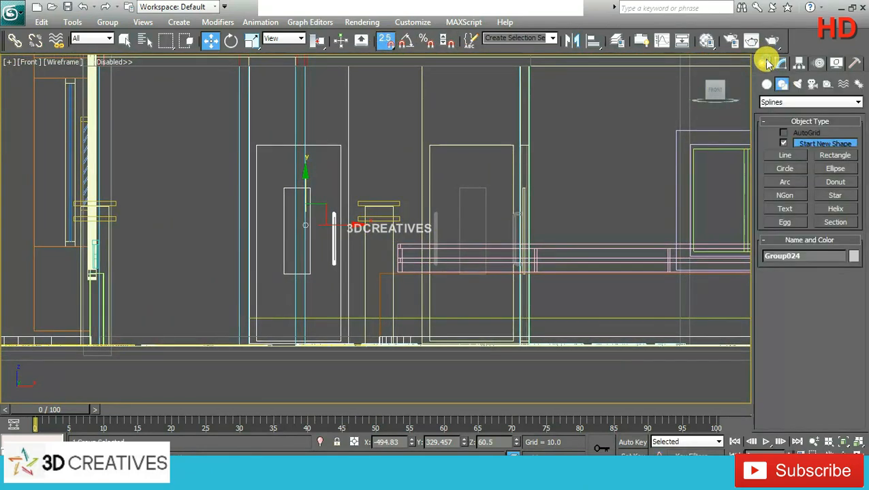
pyautogui.click(835, 155)
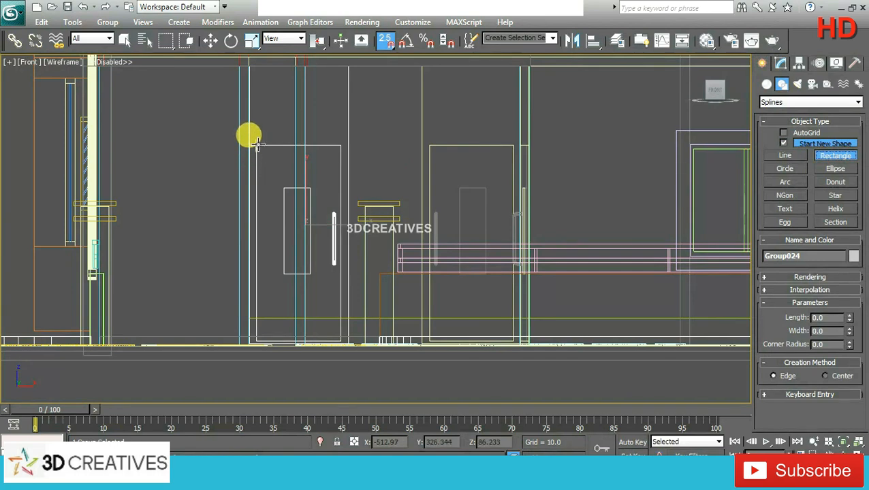
pyautogui.moveTo(256, 144); pyautogui.dragTo(338, 339)
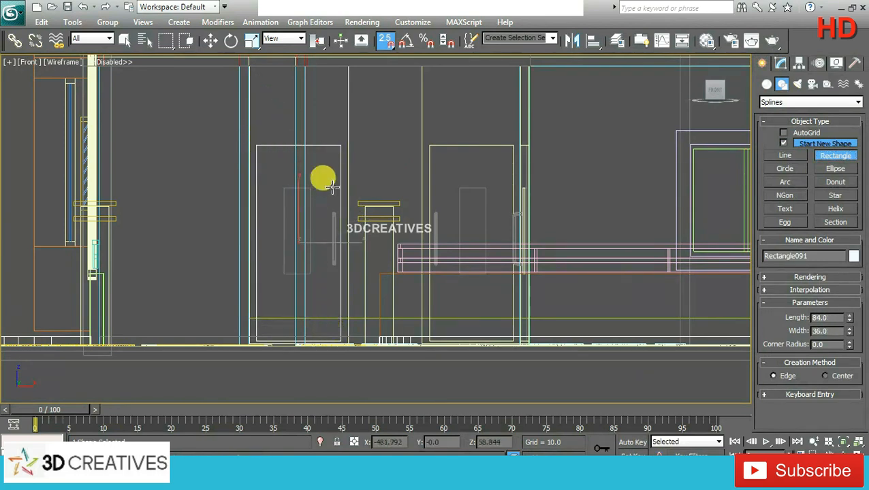
# Step: Extrude the door-sized rectangle by 12
pyautogui.click(210, 41)
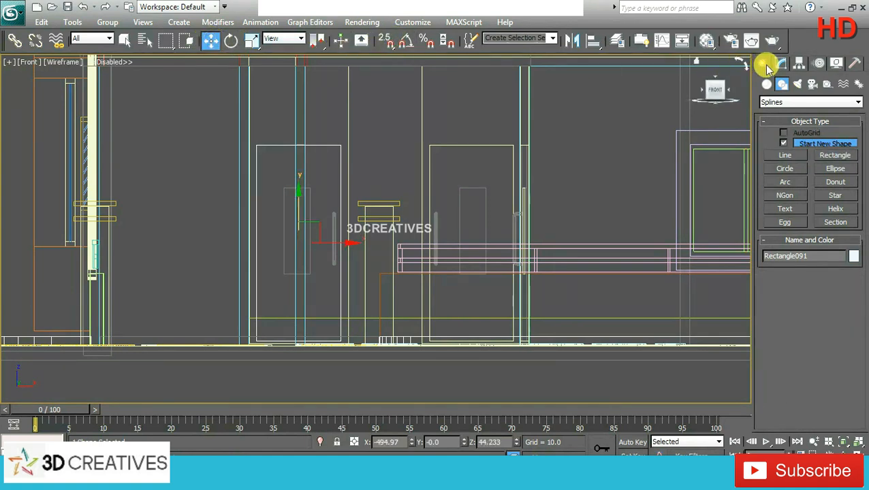
pyautogui.click(783, 64)
pyautogui.click(857, 98)
pyautogui.press('e')
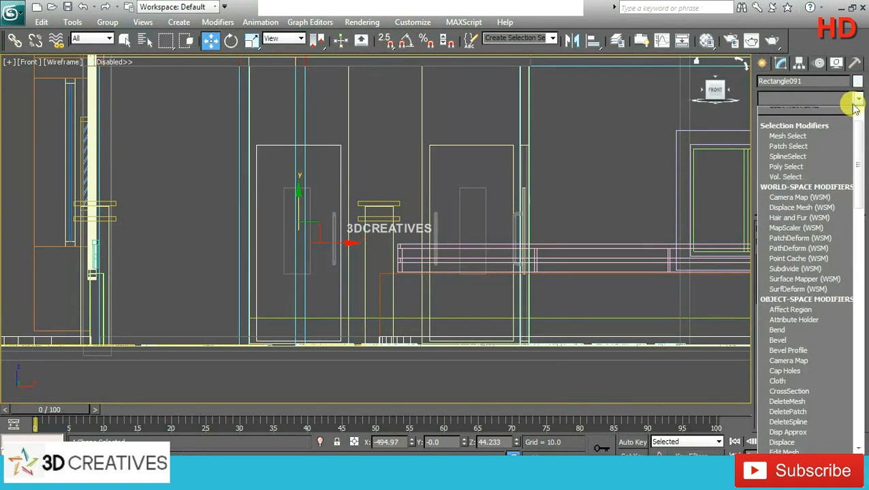
pyautogui.click(807, 165)
pyautogui.hotkey('alt', 'w')
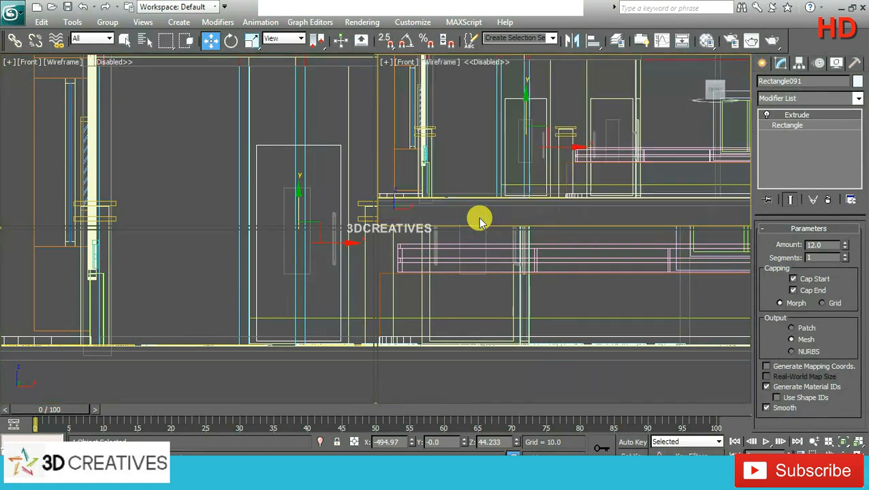
# Step: Move the extruded box along the Y axis into the balcony's inner wall, at about Y 184.9
pyautogui.keyDown('alt'); pyautogui.moveTo(577, 302); pyautogui.dragTo(552, 290, button='middle'); pyautogui.keyUp('alt')
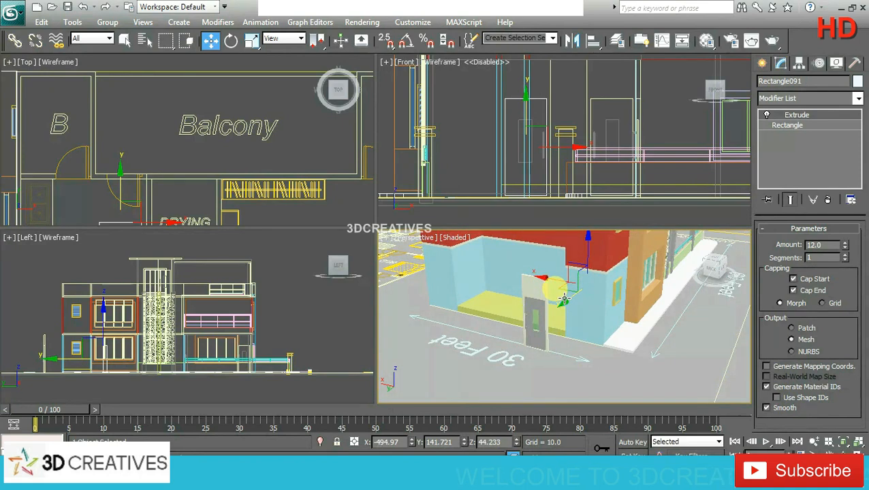
pyautogui.moveTo(564, 304)
pyautogui.mouseDown()
pyautogui.moveTo(535, 304)
pyautogui.moveTo(551, 302)
pyautogui.mouseUp()
pyautogui.keyDown('alt'); pyautogui.moveTo(551, 303); pyautogui.dragTo(618, 299, button='middle'); pyautogui.keyUp('alt')
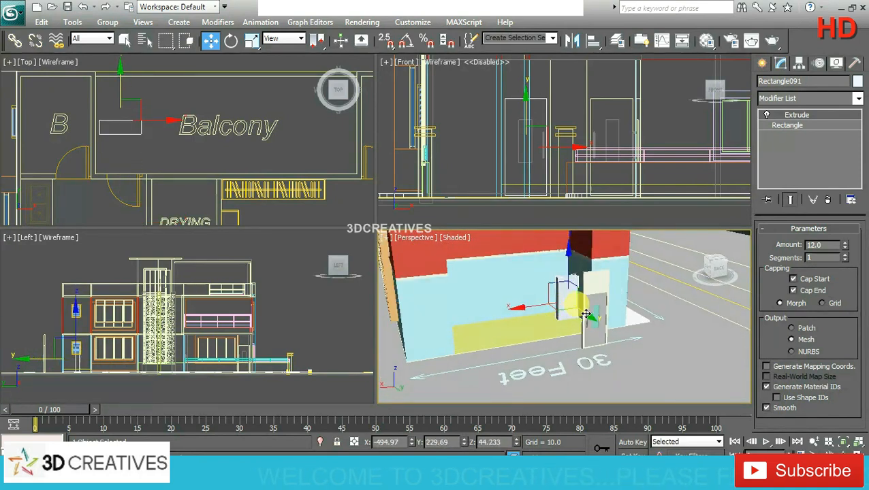
pyautogui.moveTo(586, 314); pyautogui.dragTo(574, 306)
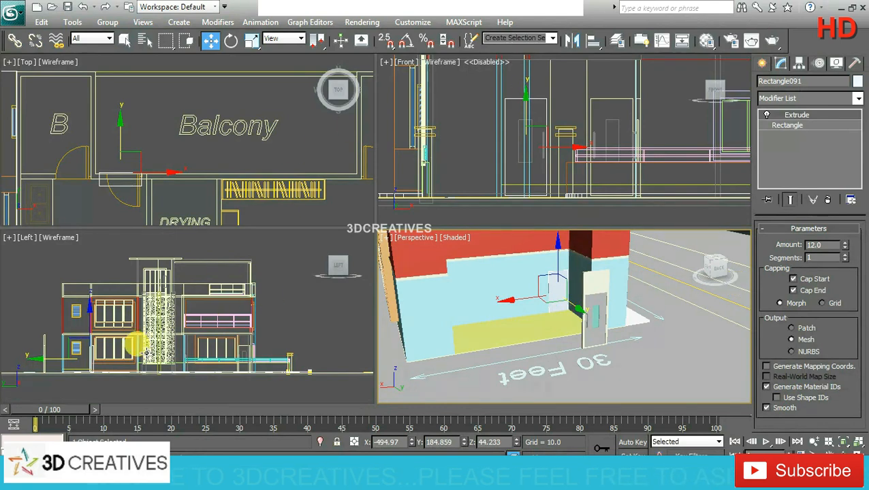
# Step: Move the extruded box along the Y axis in the left view to stand just behind the copied door, at about Y 322
pyautogui.moveTo(113, 334); pyautogui.dragTo(149, 311, button='middle')
pyautogui.hotkey('alt', 'w')
pyautogui.scroll(3, 286, 203)
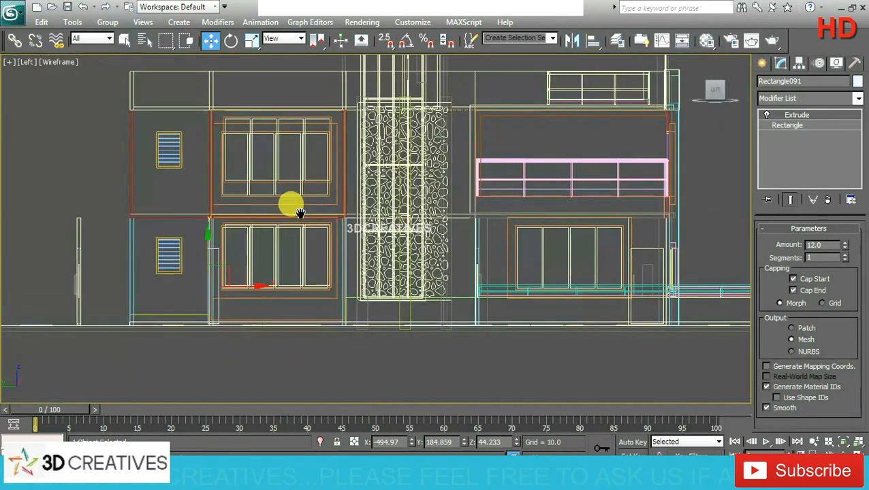
pyautogui.scroll(2, 300, 213)
pyautogui.scroll(2, 427, 187)
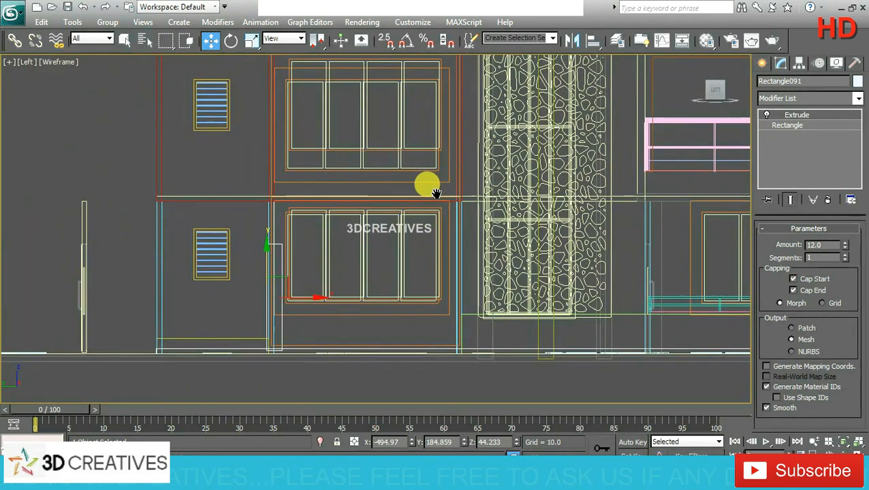
pyautogui.click(220, 335)
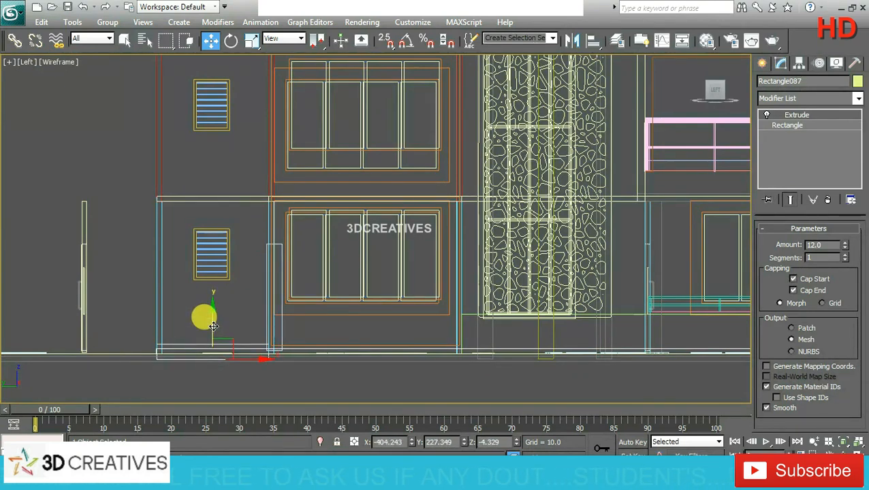
pyautogui.click(268, 242)
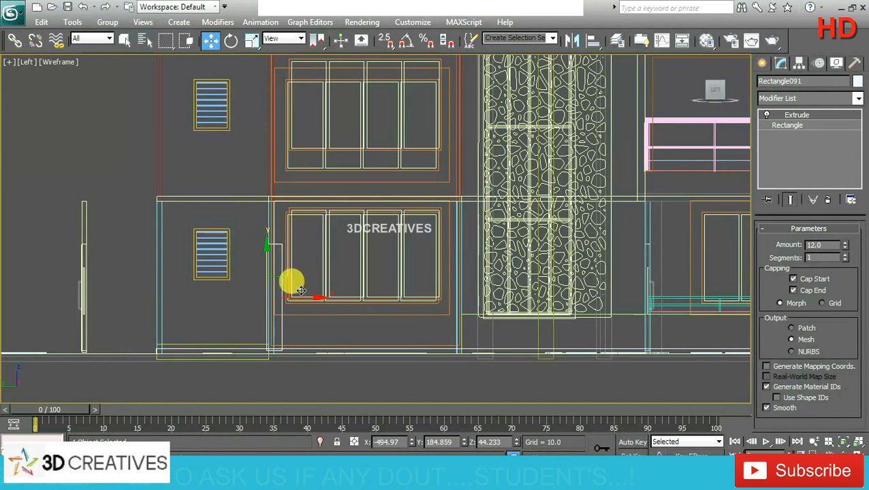
pyautogui.moveTo(304, 297); pyautogui.dragTo(130, 290)
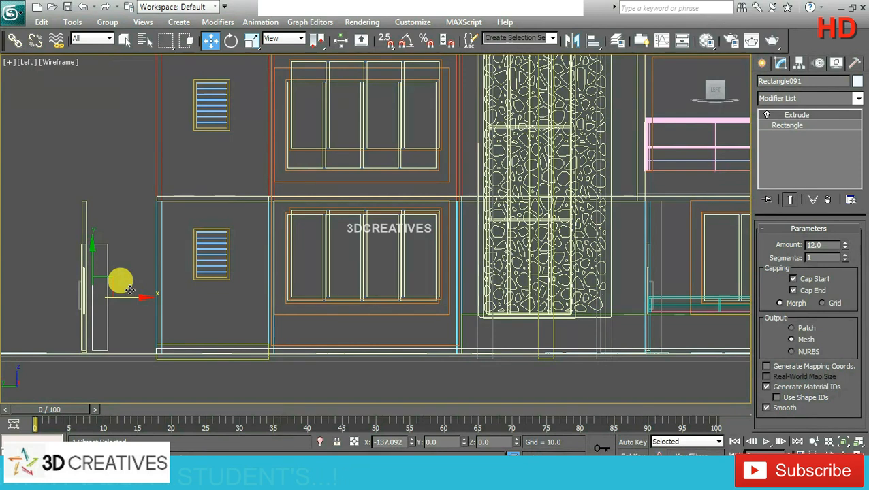
# Step: Select the copied door together with the box and lower both slightly, bringing the box to about Z 41.7
pyautogui.moveTo(125, 280); pyautogui.dragTo(270, 239, button='middle')
pyautogui.scroll(4, 269, 239)
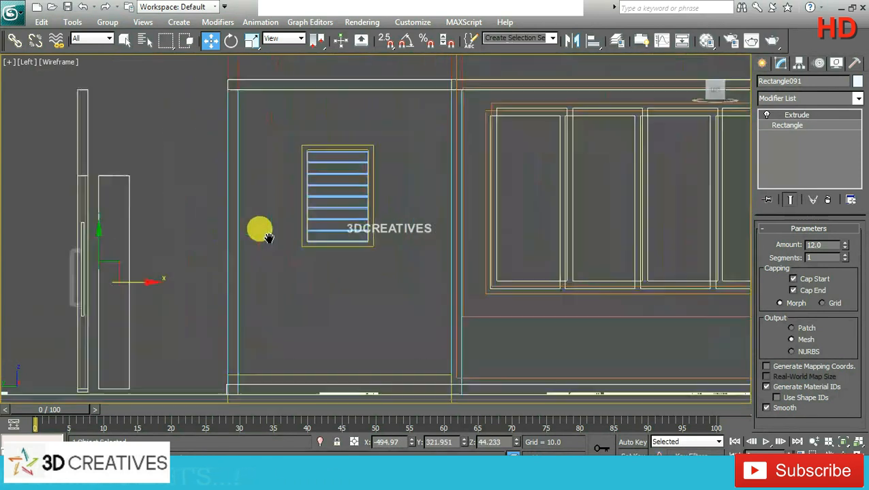
pyautogui.moveTo(216, 226); pyautogui.dragTo(306, 211, button='middle')
pyautogui.keyDown('ctrl'); pyautogui.click(175, 293); pyautogui.keyUp('ctrl')
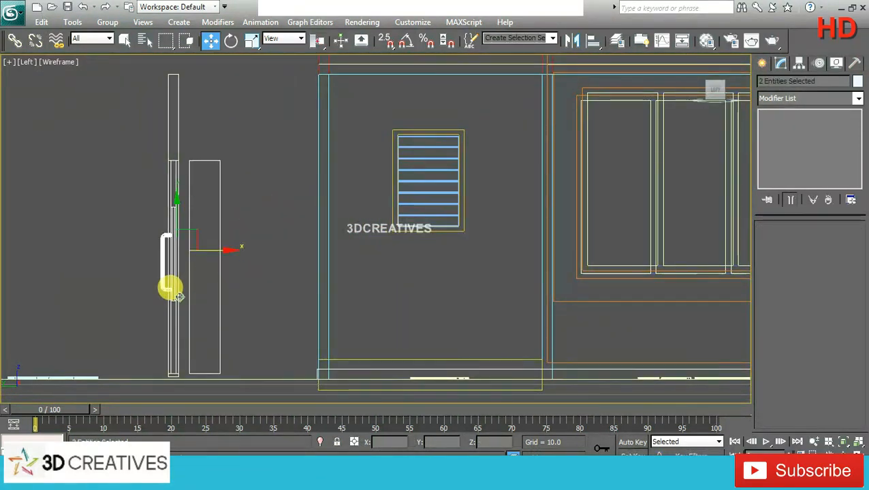
pyautogui.moveTo(176, 217); pyautogui.dragTo(175, 223)
pyautogui.scroll(-1, 317, 217)
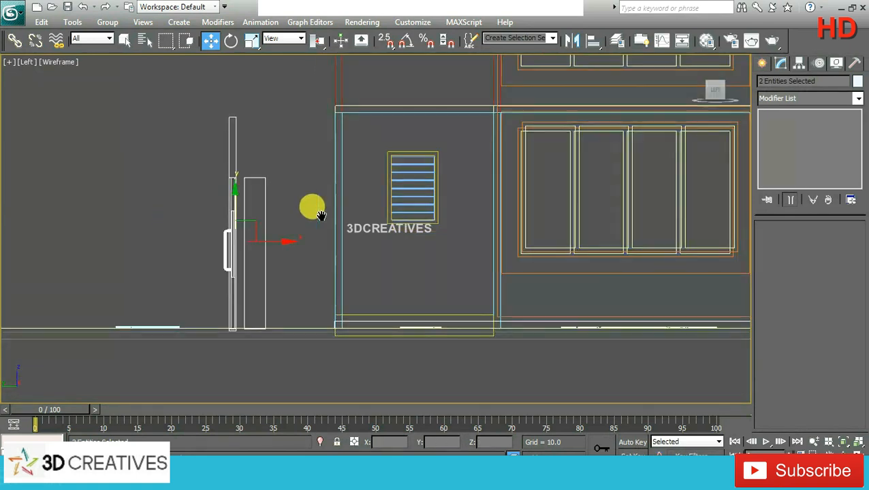
# Step: Set the extrusion amount of the balcony floor slab to 6
pyautogui.scroll(1, 258, 241)
pyautogui.click(380, 347)
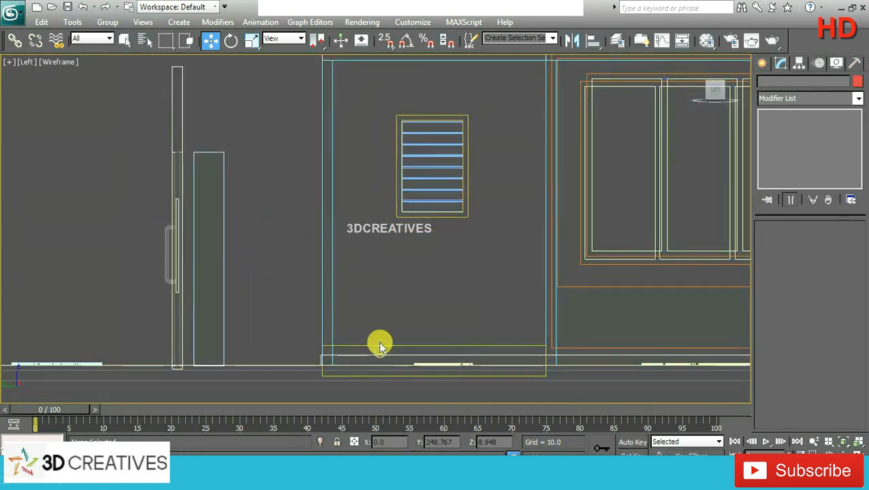
pyautogui.click(378, 344)
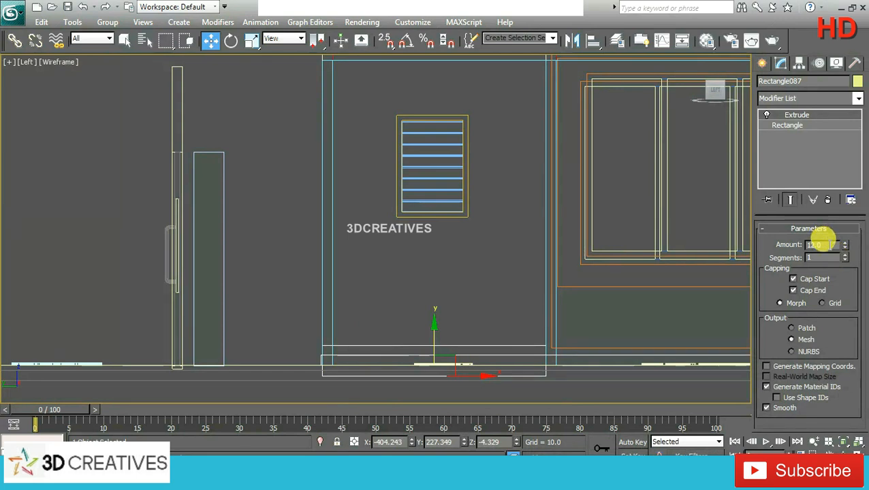
pyautogui.moveTo(823, 242); pyautogui.dragTo(790, 244)
pyautogui.write('6')
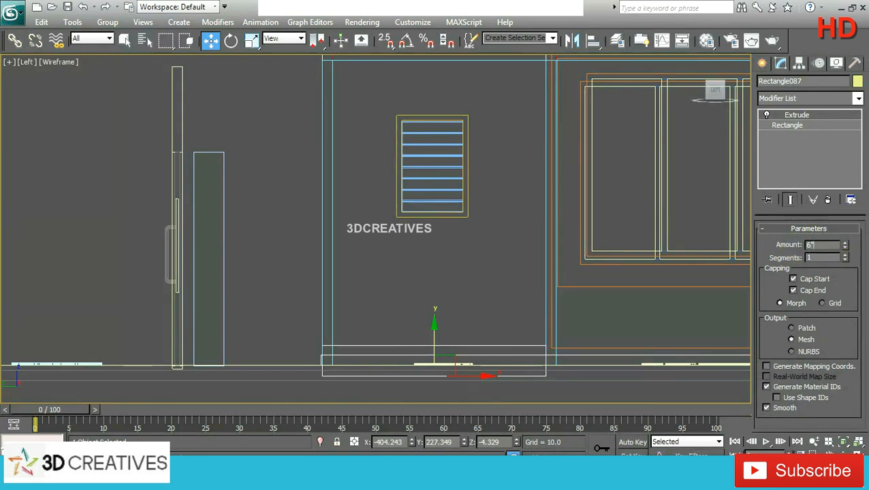
pyautogui.press('Return')
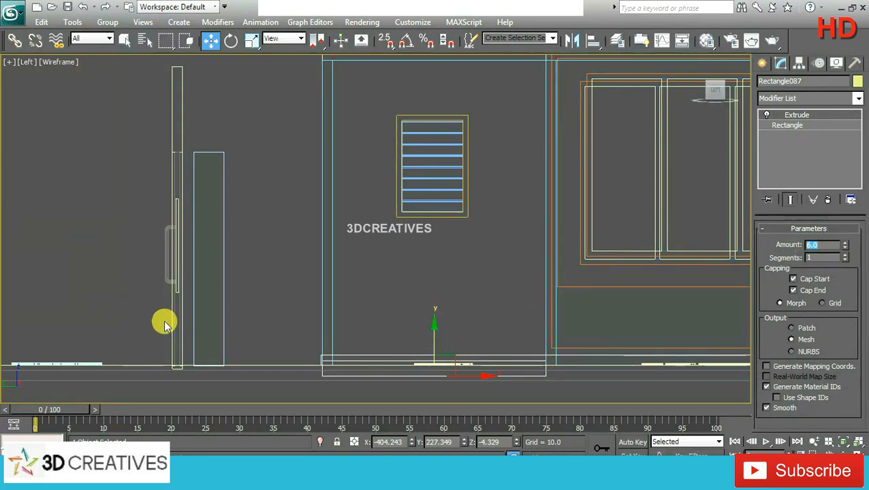
# Step: Lengthen the box's base rectangle to about 120 and raise the box to about Z 58.8 beside the copied door
pyautogui.click(194, 253)
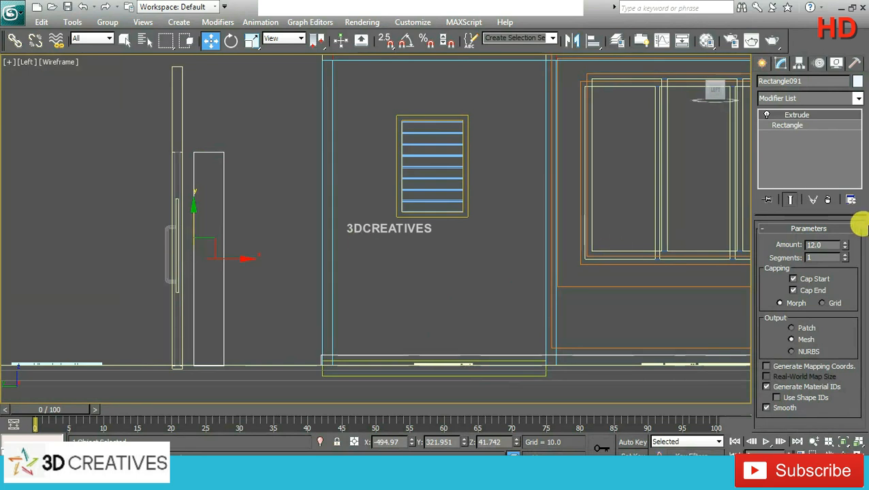
pyautogui.click(802, 126)
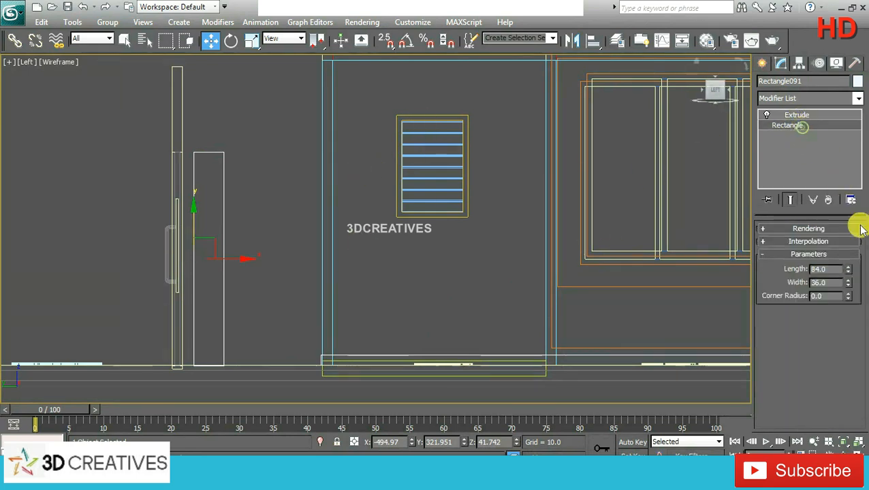
pyautogui.moveTo(850, 271); pyautogui.dragTo(835, 231)
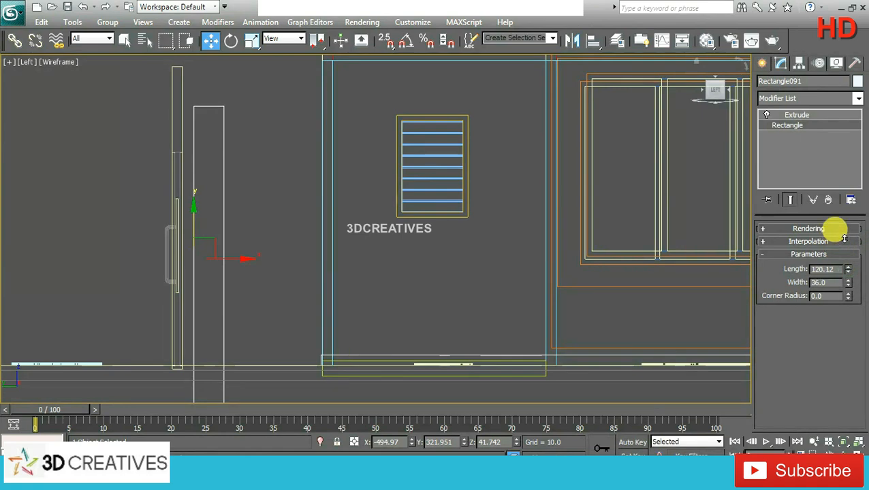
pyautogui.scroll(-2, 398, 229)
pyautogui.moveTo(294, 215); pyautogui.dragTo(291, 188)
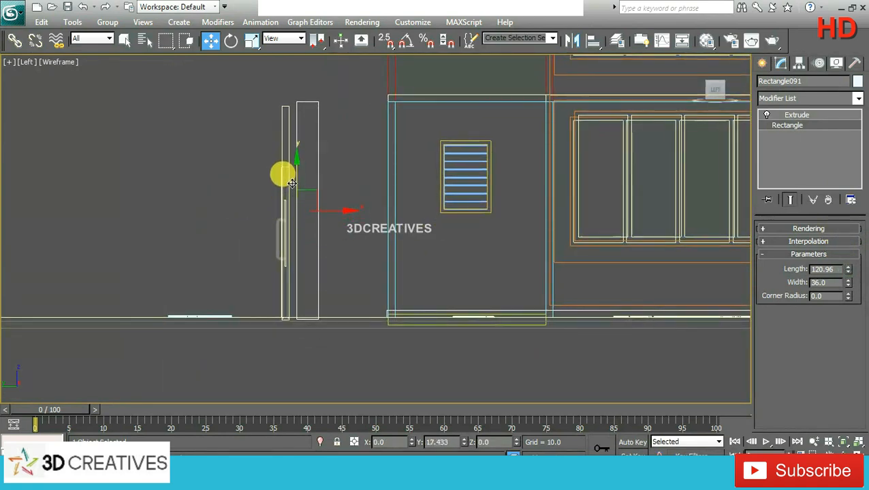
# Step: Set the box's rectangle to length 117.727 and width 36.36, and lower the box by about 1.4 to the door's base
pyautogui.click(848, 280)
pyautogui.moveTo(851, 281); pyautogui.dragTo(848, 254)
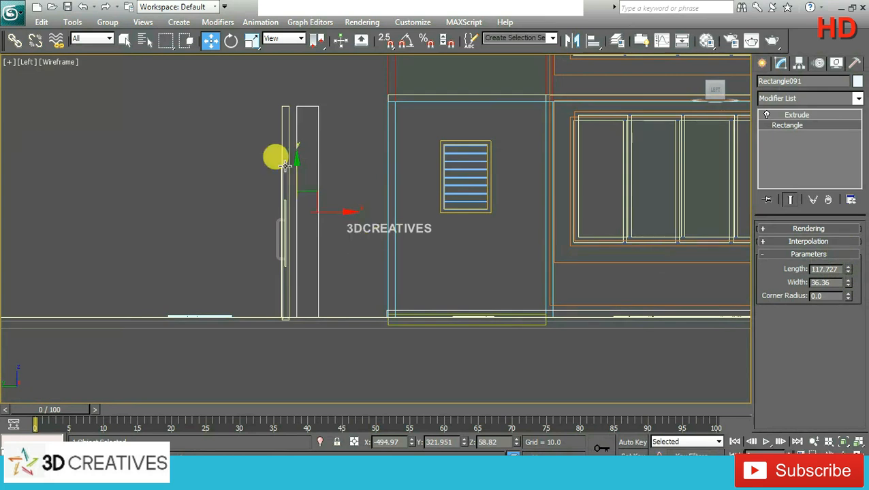
pyautogui.moveTo(296, 174); pyautogui.dragTo(297, 176)
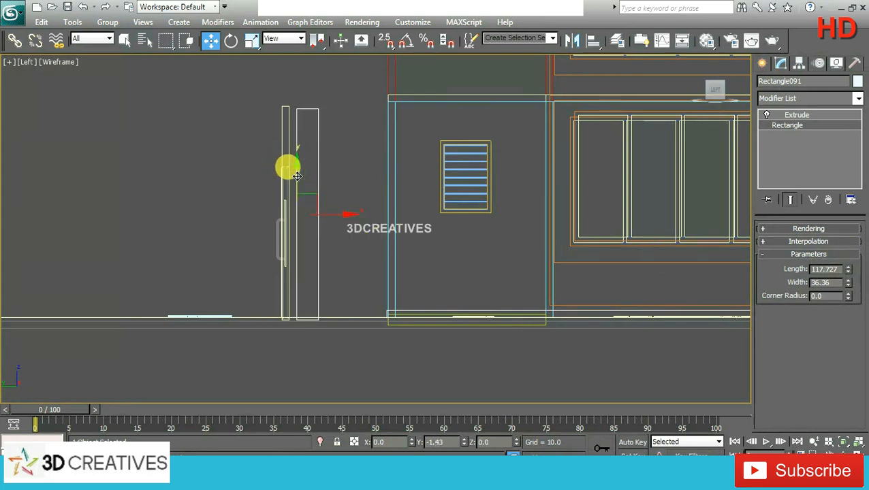
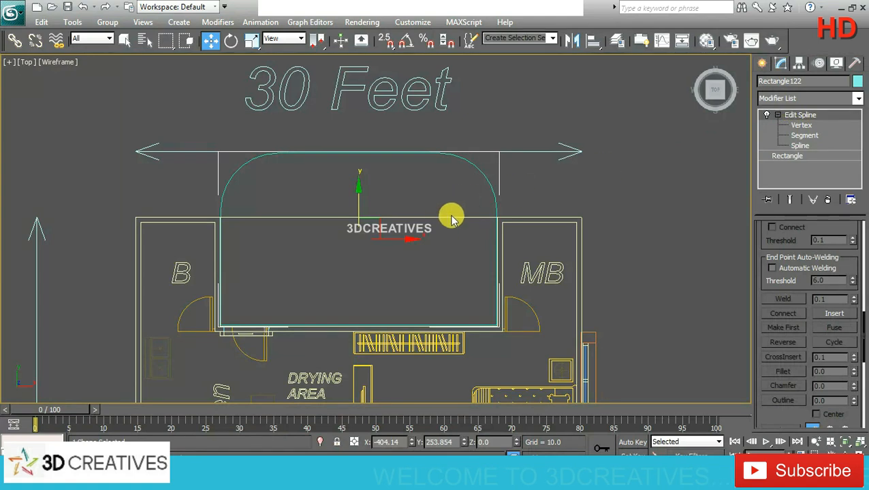
# Step: Shift the rounded rear balcony outline slightly to about Y 249.24 and apply an Extrude modifier to it
pyautogui.moveTo(360, 202); pyautogui.dragTo(358, 208)
pyautogui.scroll(-3, 422, 245)
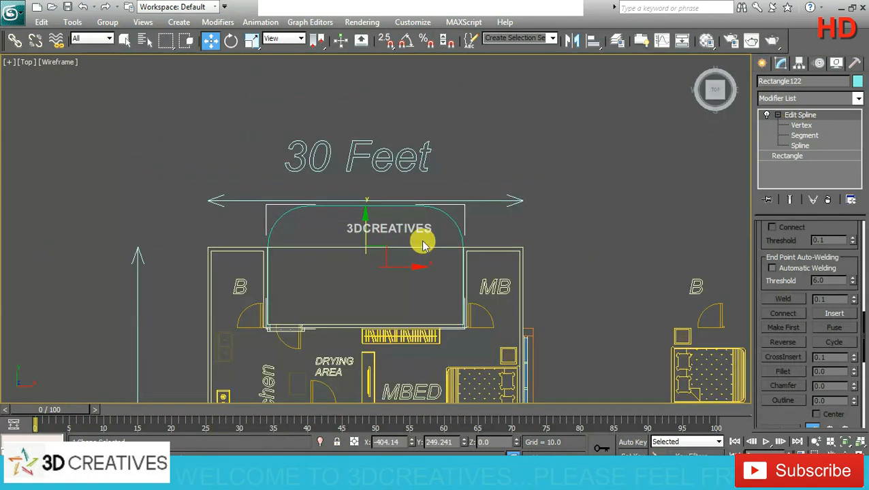
pyautogui.click(857, 99)
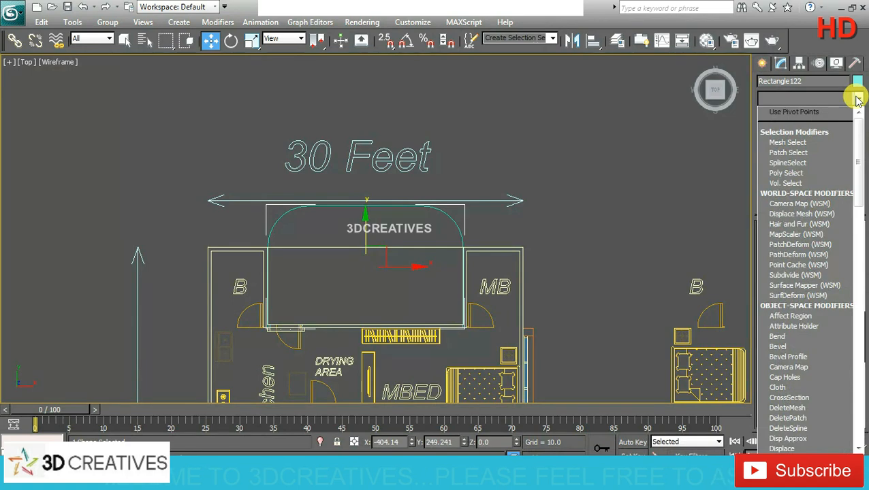
pyautogui.press('e')
pyautogui.click(805, 163)
pyautogui.hotkey('alt', 'w')
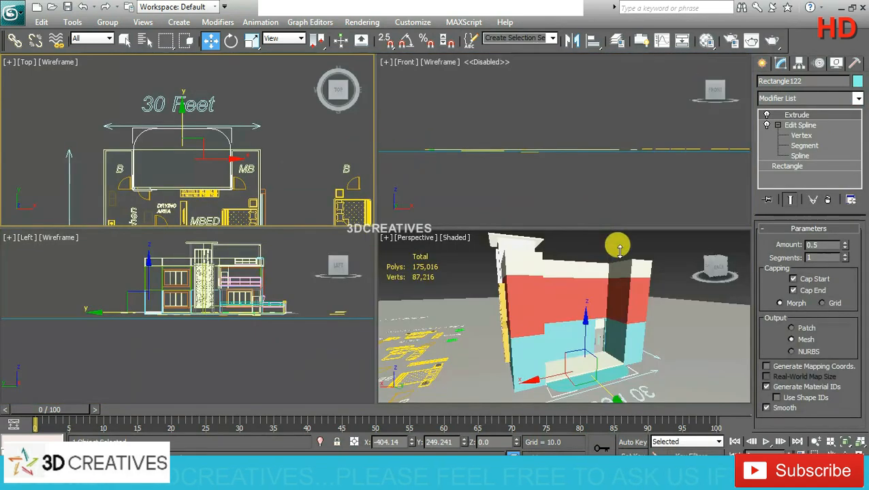
# Step: Raise the extruded rounded slab to Z 240, at roof level over the rear balcony
pyautogui.rightClick(630, 348)
pyautogui.hotkey('alt', 'w')
pyautogui.keyDown('alt'); pyautogui.moveTo(635, 354); pyautogui.dragTo(557, 354, button='middle'); pyautogui.keyUp('alt')
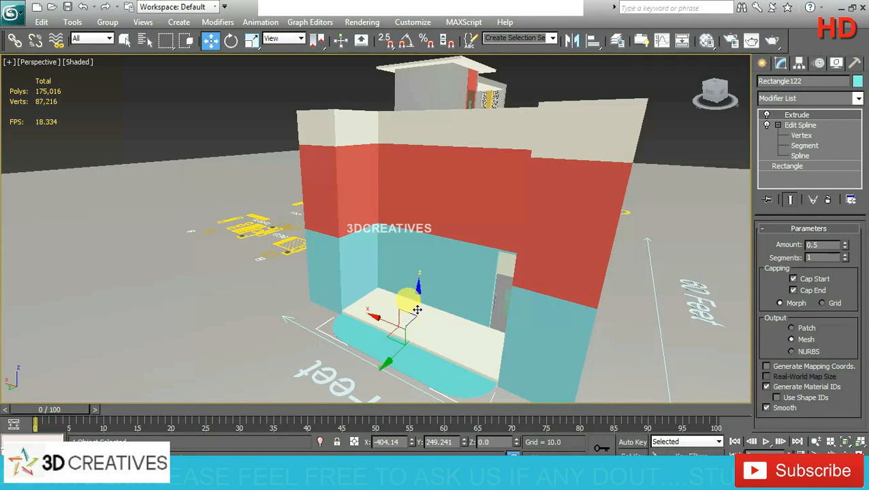
pyautogui.keyDown('alt'); pyautogui.moveTo(416, 309); pyautogui.dragTo(420, 306, button='middle'); pyautogui.keyUp('alt')
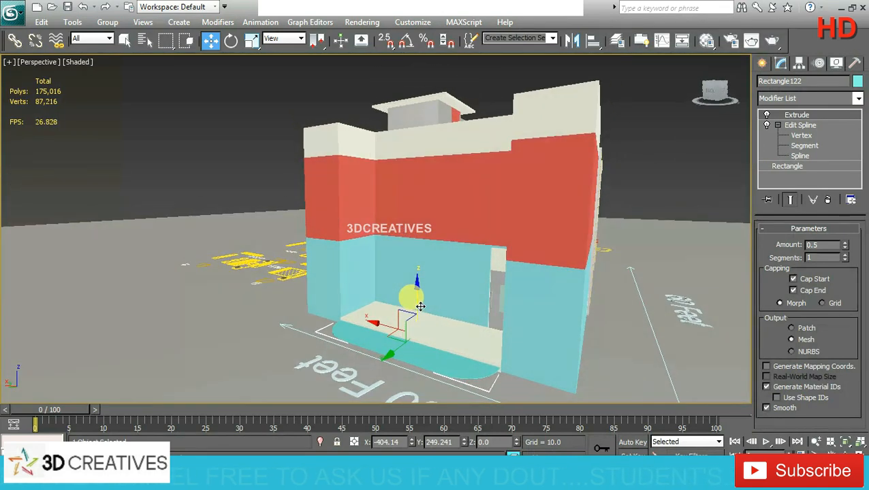
pyautogui.moveTo(412, 304); pyautogui.dragTo(417, 202)
pyautogui.click(393, 441)
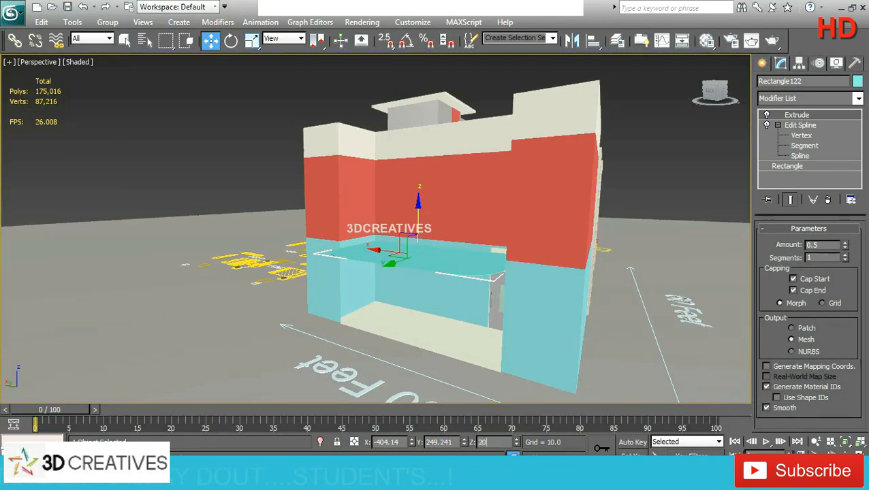
pyautogui.press('Return')
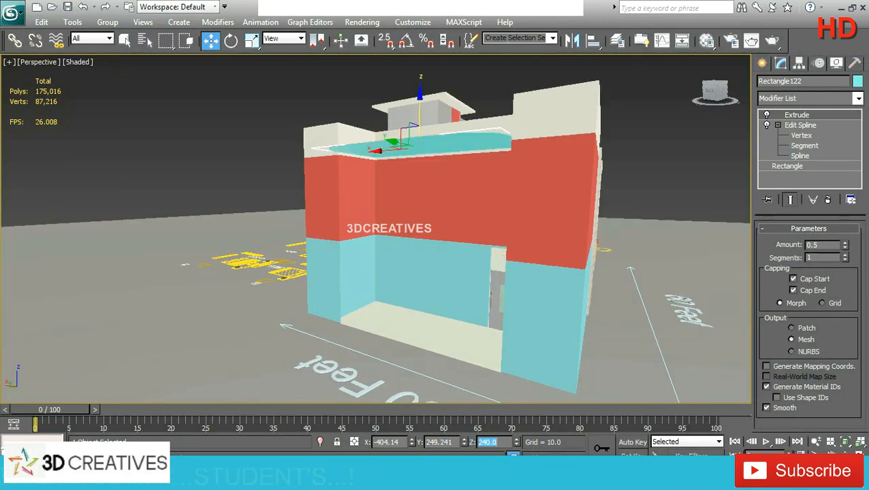
# Step: Set the roof slab's extrusion amount to 5 and change its object color to off-white
pyautogui.doubleClick(814, 245)
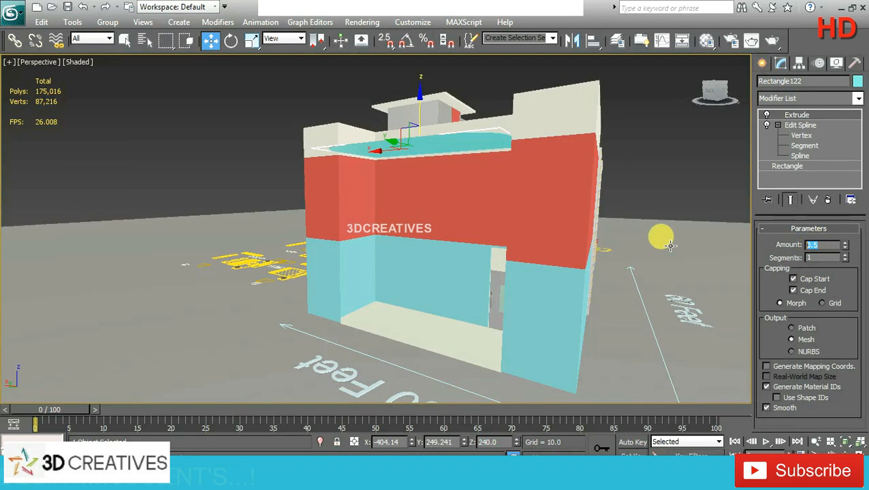
pyautogui.write('5')
pyautogui.press('Return')
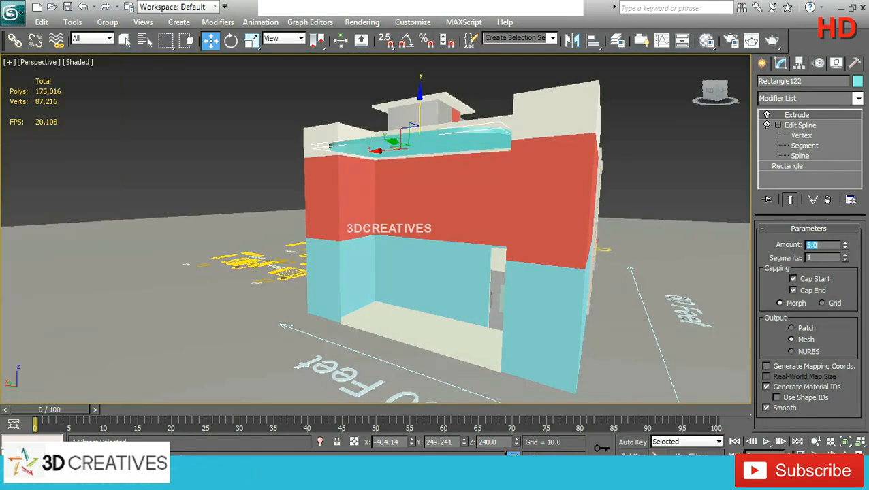
pyautogui.keyDown('alt'); pyautogui.moveTo(474, 205); pyautogui.dragTo(476, 219, button='middle'); pyautogui.keyUp('alt')
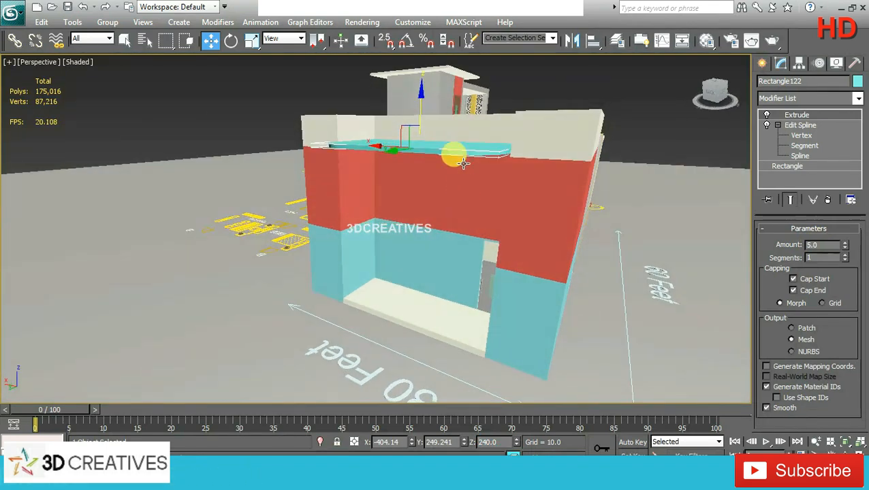
pyautogui.click(421, 104)
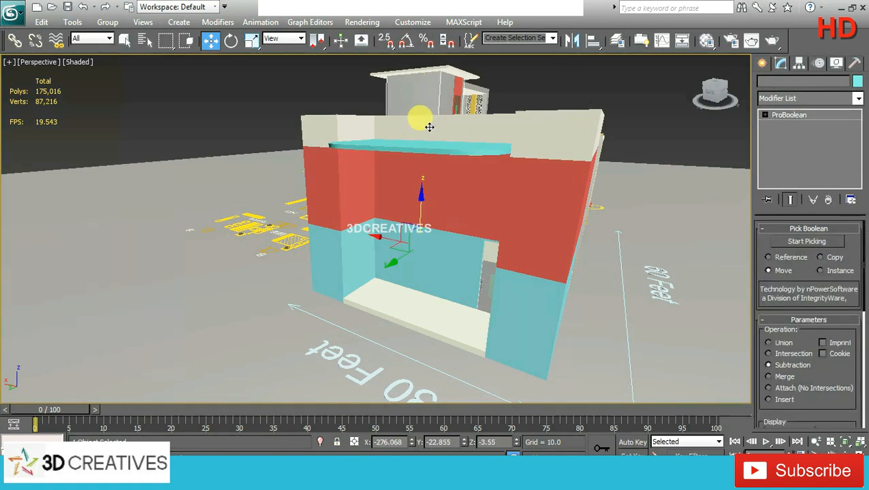
pyautogui.click(429, 149)
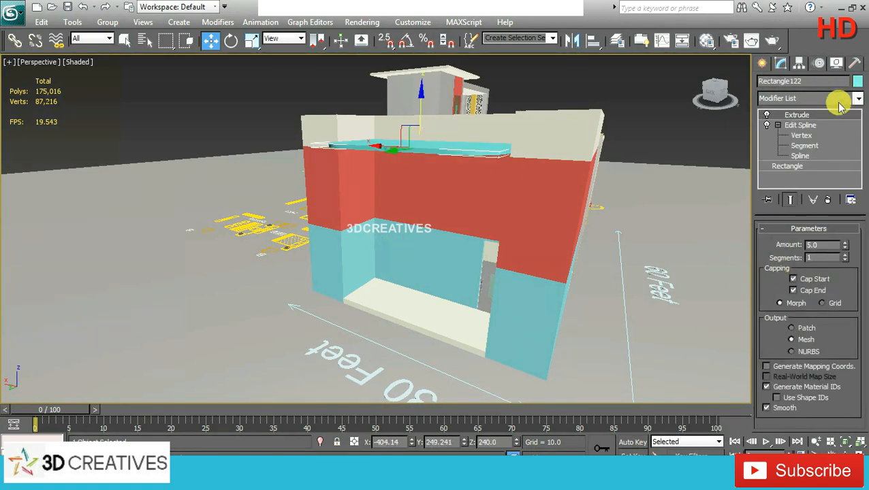
pyautogui.click(856, 81)
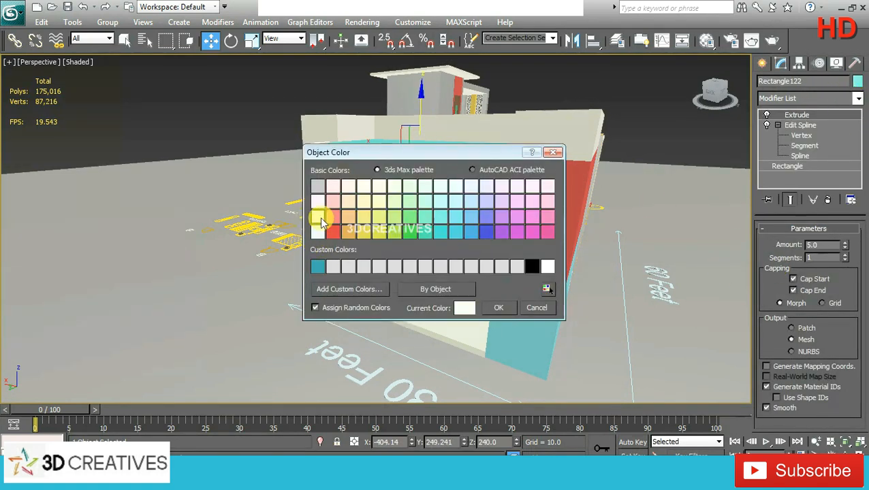
pyautogui.click(502, 310)
# Step: Copy the roof slab a short distance straight down, to about Z 228.5
pyautogui.click(519, 275)
pyautogui.keyDown('alt'); pyautogui.moveTo(537, 246); pyautogui.dragTo(423, 171, button='middle'); pyautogui.keyUp('alt')
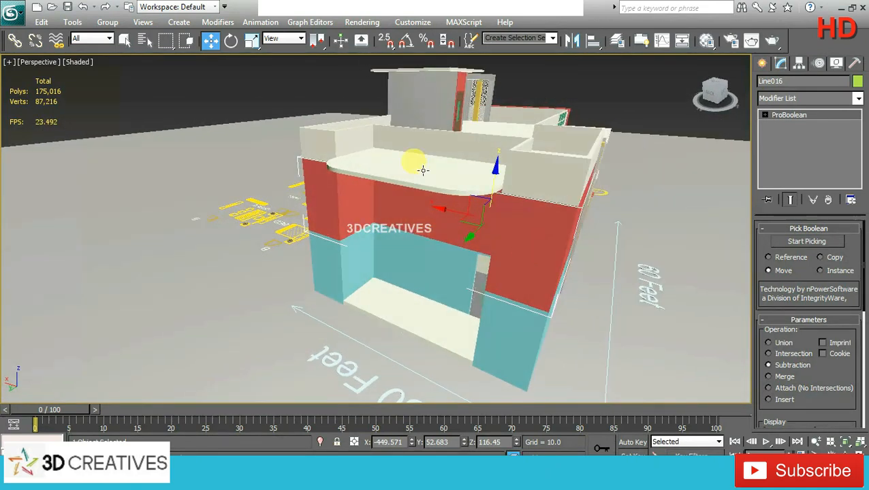
pyautogui.click(422, 169)
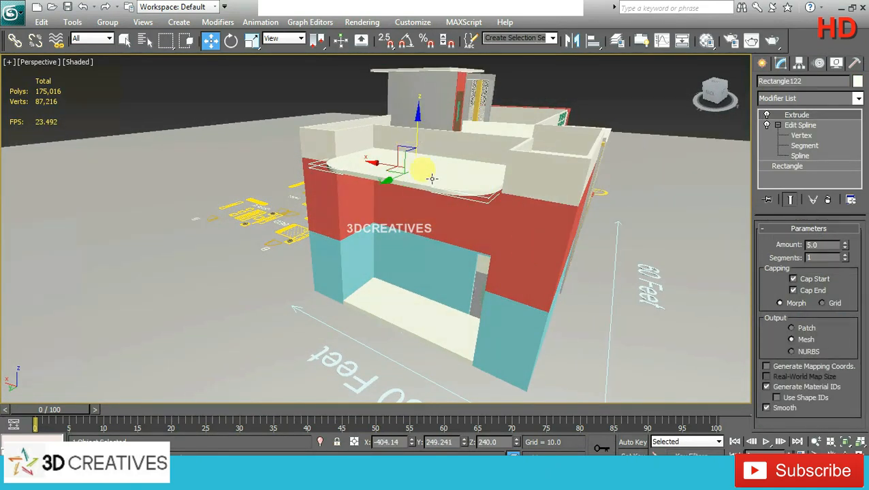
pyautogui.keyDown('shift'); pyautogui.moveTo(416, 131); pyautogui.dragTo(413, 141); pyautogui.keyUp('shift')
pyautogui.click(444, 286)
# Step: Scale the copied slab uniformly in plan to about 89.6 percent, inside the original slab's outline
pyautogui.hotkey('alt', 'w')
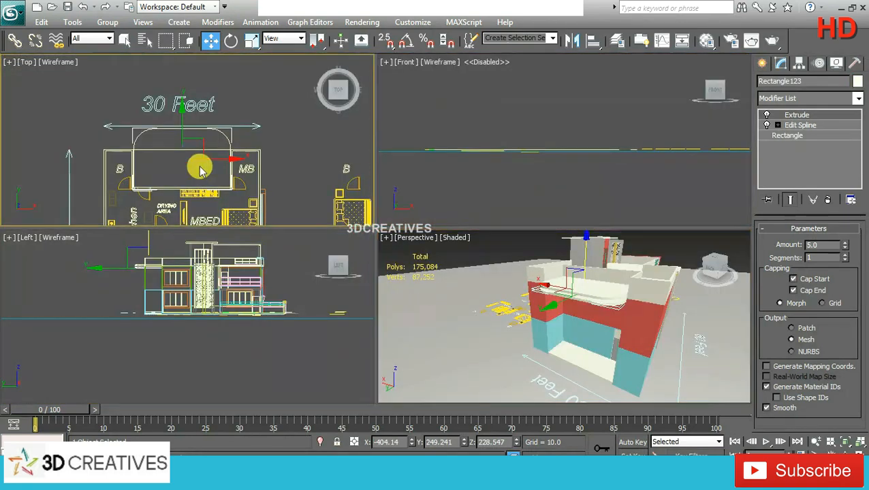
pyautogui.rightClick(200, 166)
pyautogui.hotkey('alt', 'w')
pyautogui.click(252, 39)
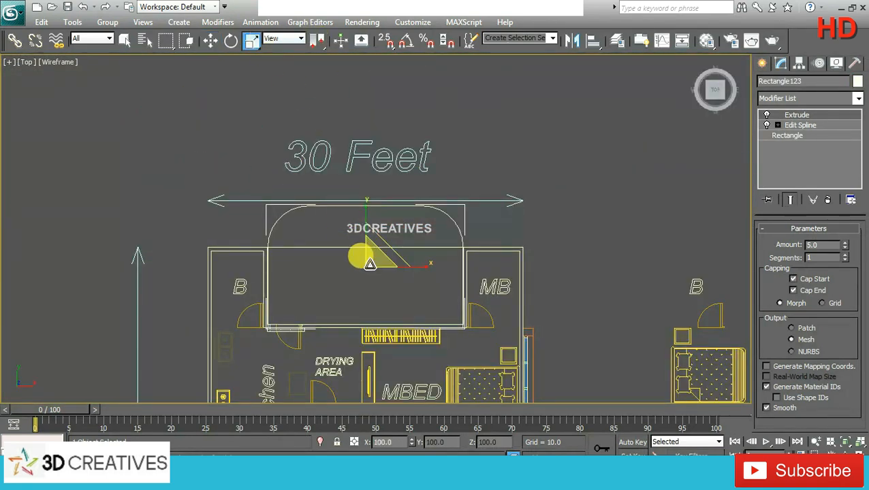
pyautogui.moveTo(375, 256); pyautogui.dragTo(375, 263)
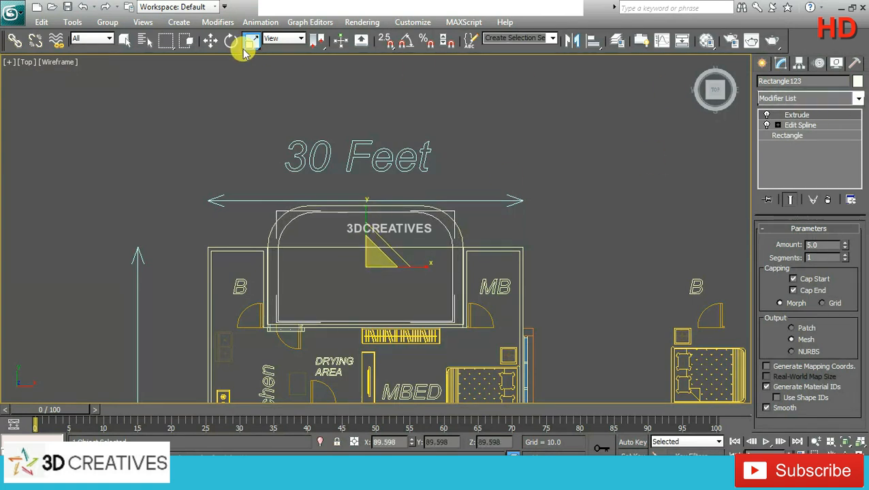
pyautogui.click(210, 39)
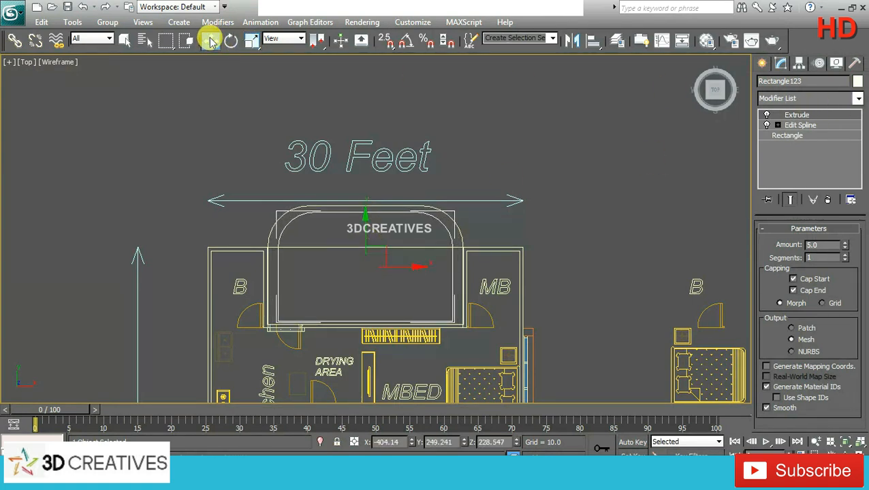
# Step: Remove the Extrude modifier from the smaller copy and outline its spline inward to form a closed border
pyautogui.click(781, 127)
pyautogui.click(798, 156)
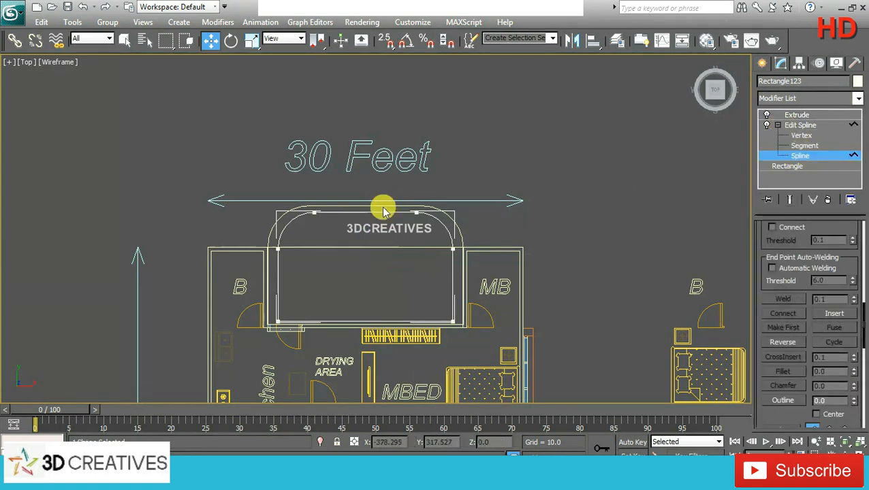
pyautogui.click(344, 212)
pyautogui.click(821, 115)
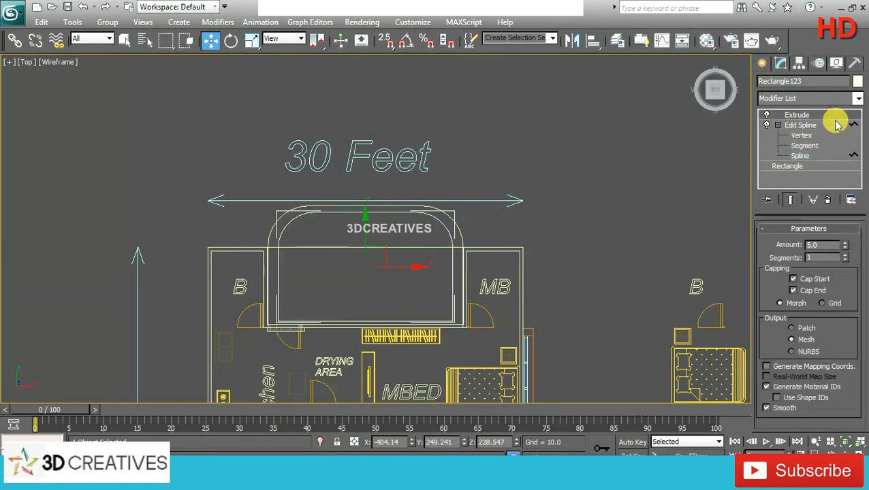
pyautogui.click(827, 200)
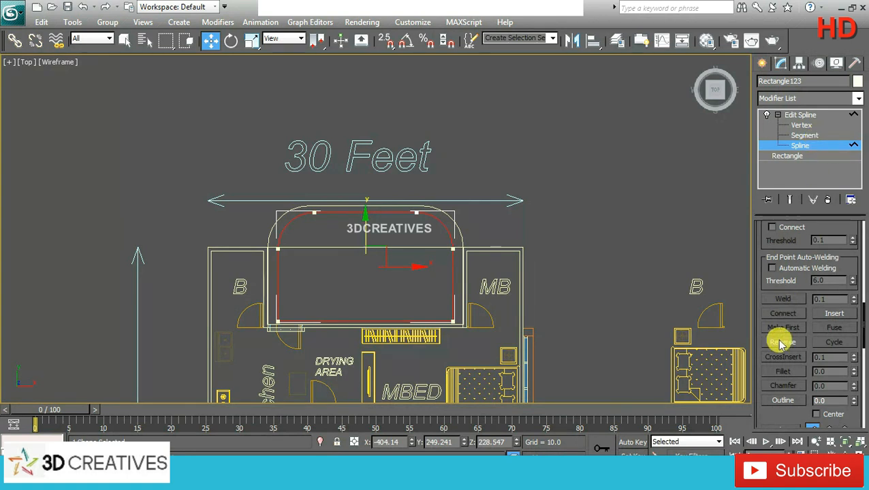
pyautogui.click(783, 400)
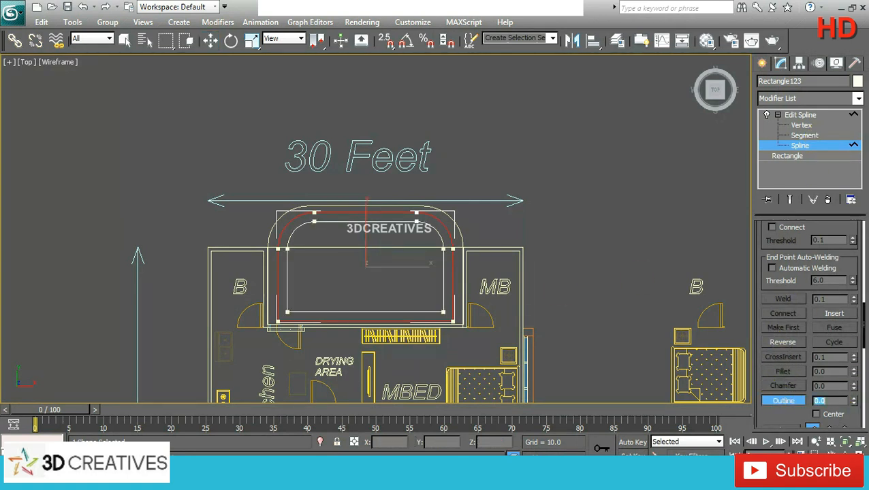
pyautogui.click(811, 115)
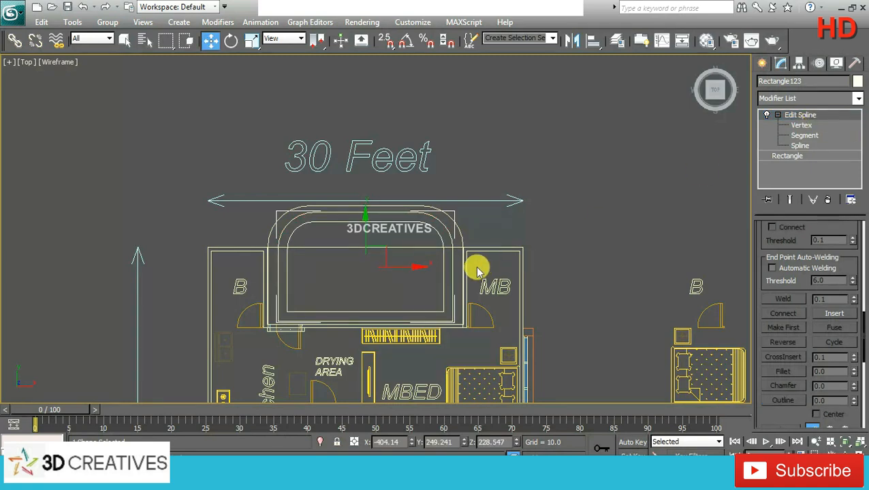
# Step: Extrude the outlined border shape by 5 to make a ring beneath the roof slab
pyautogui.click(859, 102)
pyautogui.scroll(-10, 855, 102)
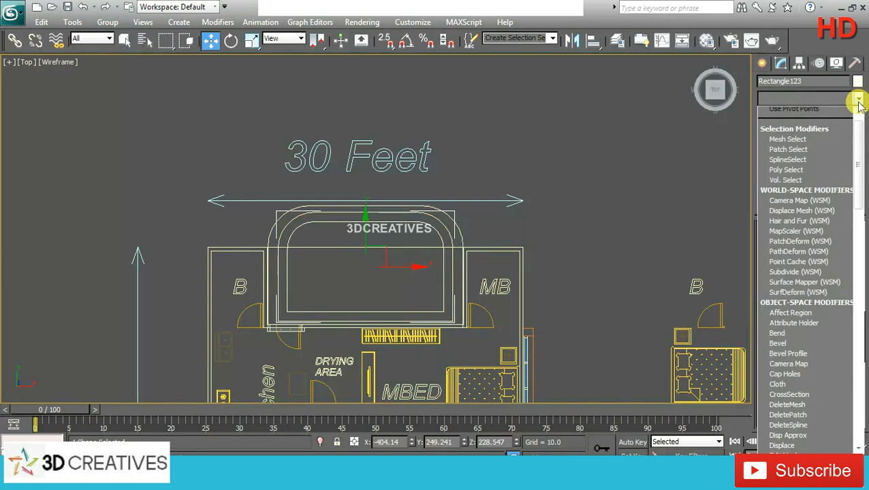
pyautogui.click(820, 164)
pyautogui.hotkey('alt', 'w')
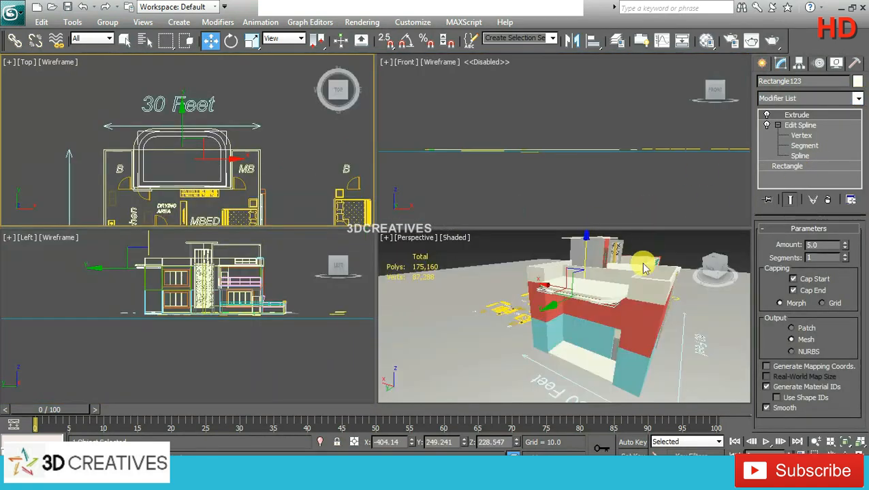
pyautogui.hotkey('alt', 'w')
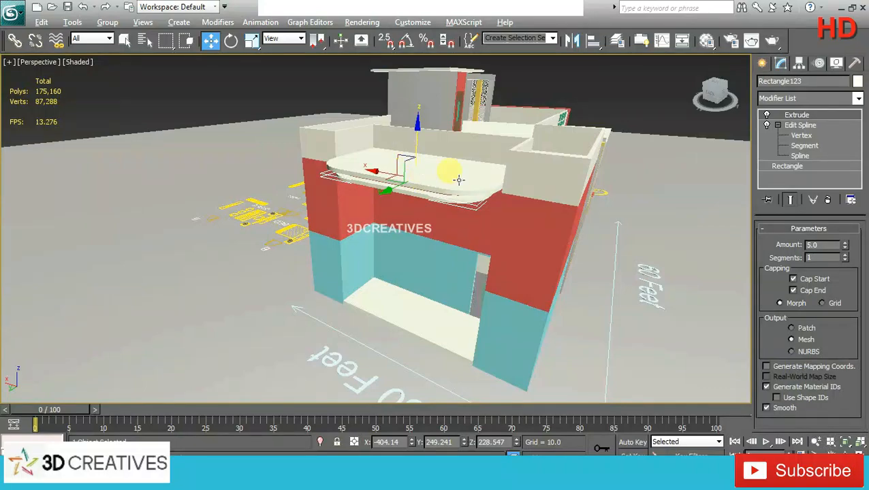
pyautogui.keyDown('alt'); pyautogui.moveTo(458, 179); pyautogui.dragTo(540, 139, button='middle'); pyautogui.keyUp('alt')
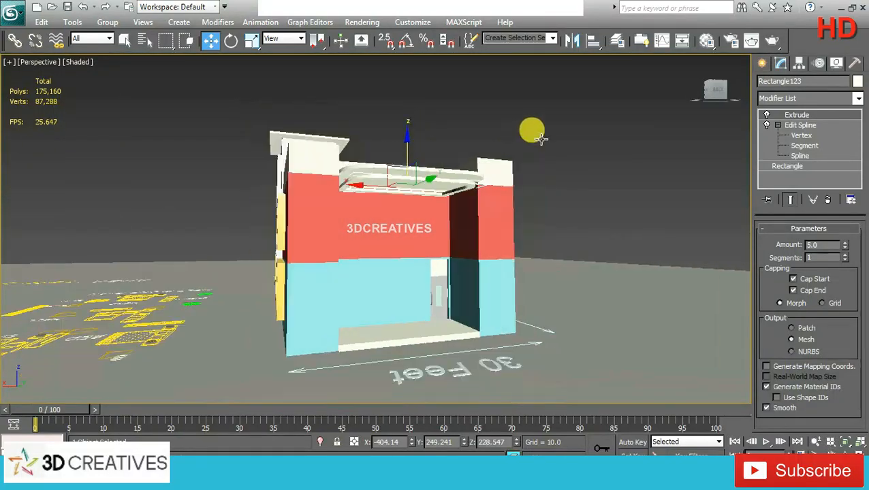
# Step: Change the ring's object color to yellow-green
pyautogui.click(857, 81)
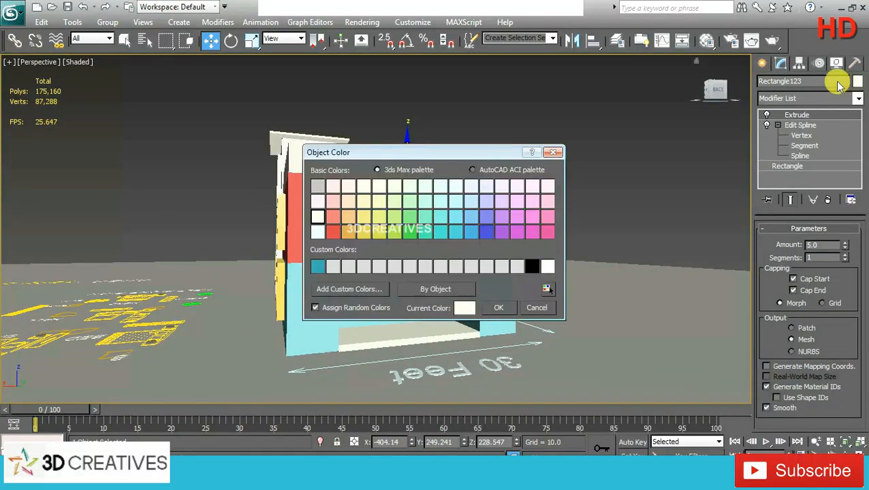
pyautogui.click(379, 217)
pyautogui.click(499, 308)
pyautogui.scroll(5, 416, 174)
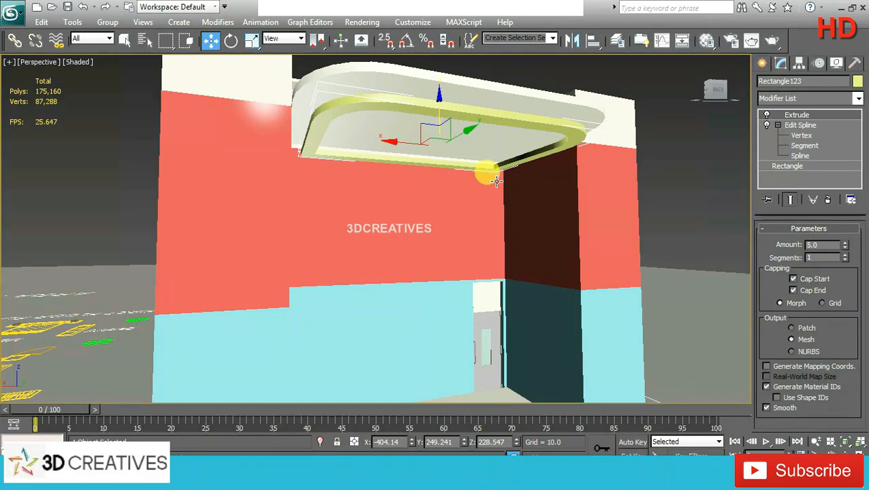
# Step: Raise the ring to about Z 237.1 and set its extrusion amount to 12
pyautogui.keyDown('alt'); pyautogui.moveTo(495, 180); pyautogui.dragTo(407, 197, button='middle'); pyautogui.keyUp('alt')
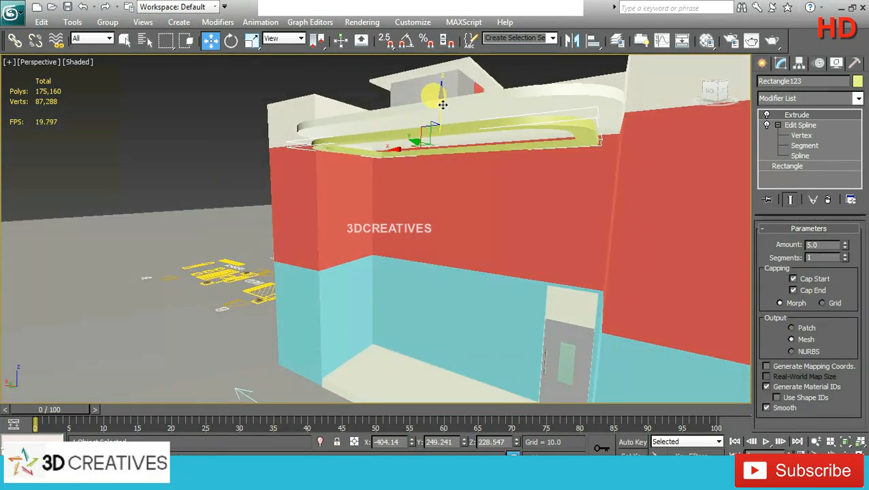
pyautogui.moveTo(441, 102); pyautogui.dragTo(428, 83)
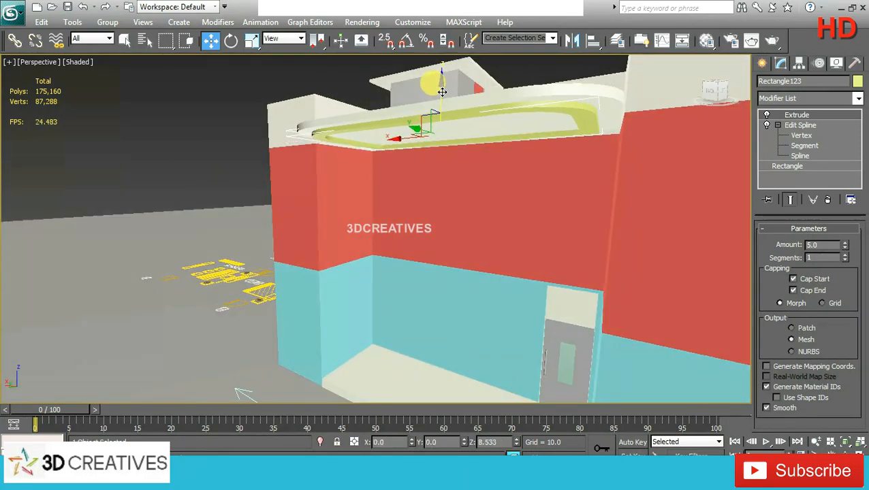
pyautogui.doubleClick(833, 244)
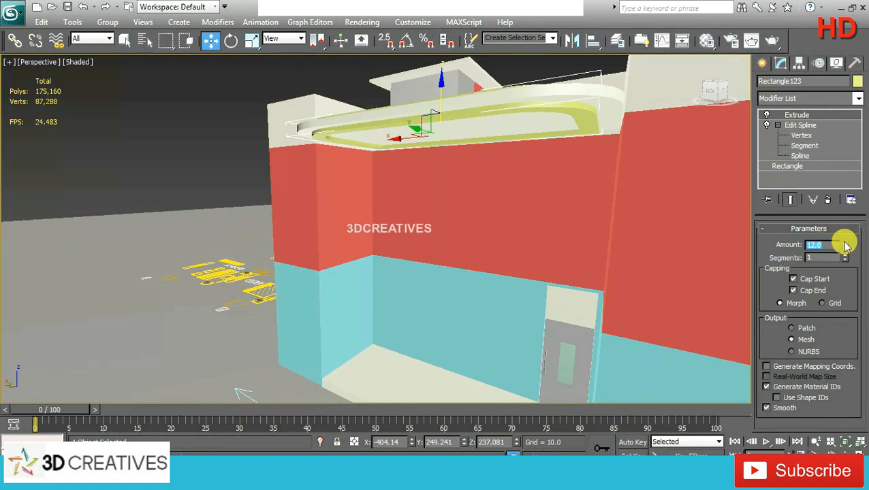
# Step: Lower the ring to Z 229.3 so that it sits against the underside of the roof slab
pyautogui.keyDown('alt'); pyautogui.moveTo(514, 140); pyautogui.dragTo(428, 86, button='middle'); pyautogui.keyUp('alt')
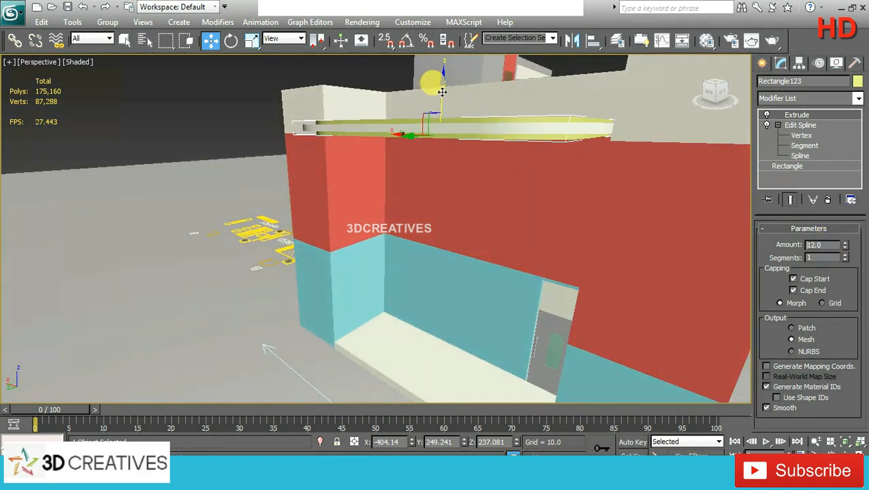
pyautogui.moveTo(442, 92); pyautogui.dragTo(442, 102)
pyautogui.doubleClick(506, 442)
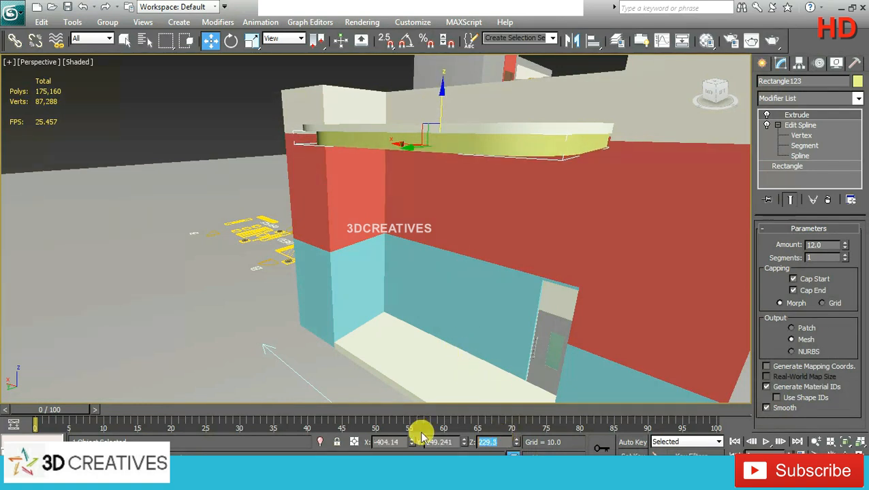
# Step: Set the ring's Z position to 228 so that it hangs beneath the roof slab
pyautogui.write('240')
pyautogui.press('Return')
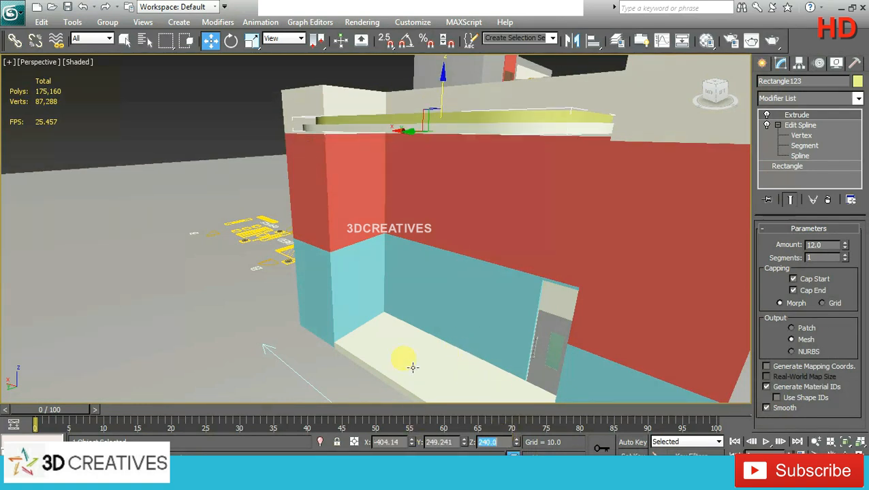
pyautogui.doubleClick(487, 442)
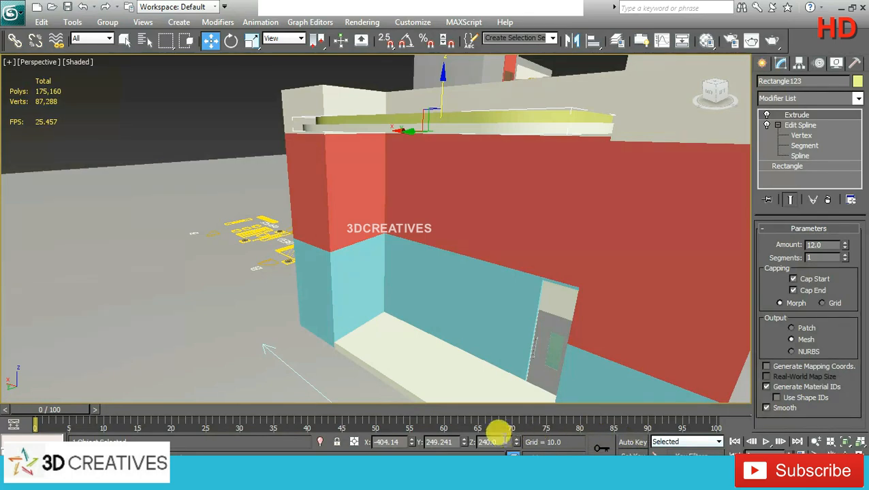
pyautogui.write('22')
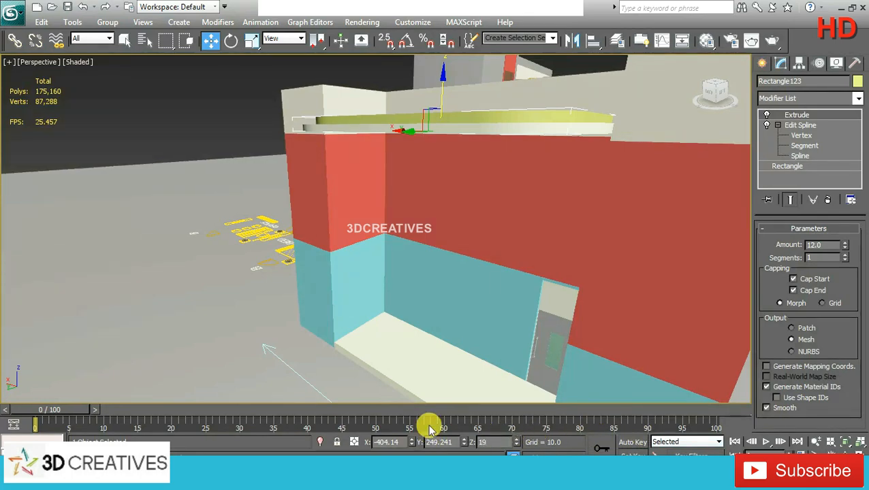
pyautogui.write('8')
pyautogui.press('Return')
pyautogui.moveTo(446, 172)
pyautogui.keyDown('alt'); pyautogui.mouseDown(button='middle')
pyautogui.moveTo(537, 150)
pyautogui.moveTo(483, 169)
pyautogui.moveTo(435, 169)
pyautogui.mouseUp(button='middle'); pyautogui.keyUp('alt')
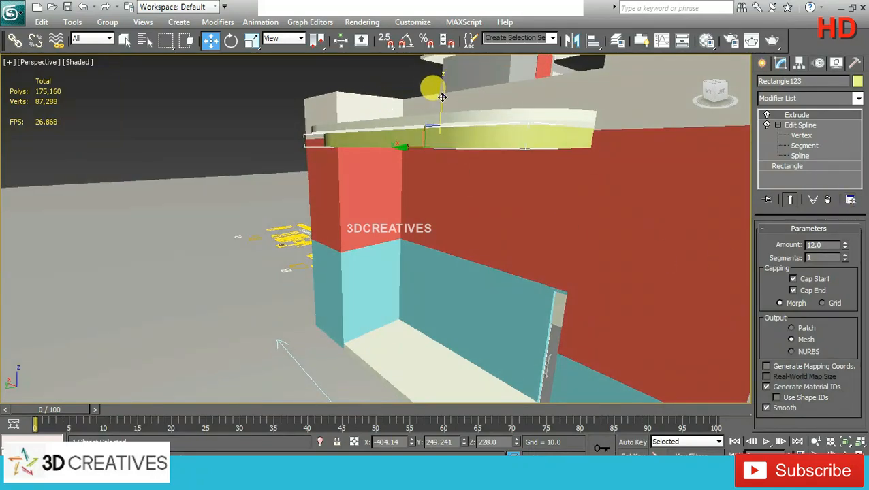
pyautogui.moveTo(442, 96); pyautogui.dragTo(441, 94)
# Step: Copy the rounded roof slab straight down to ground level as a base in front of the rear floor slab
pyautogui.keyDown('alt'); pyautogui.moveTo(490, 134); pyautogui.dragTo(576, 152, button='middle'); pyautogui.keyUp('alt')
pyautogui.scroll(-5, 575, 152)
pyautogui.click(411, 189)
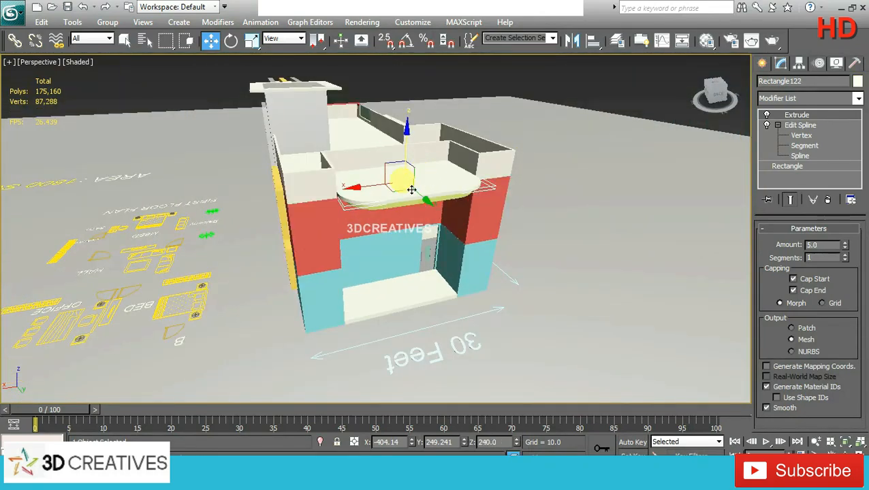
pyautogui.moveTo(407, 139)
pyautogui.keyDown('shift'); pyautogui.mouseDown()
pyautogui.moveTo(402, 197)
pyautogui.moveTo(417, 256)
pyautogui.mouseUp(); pyautogui.keyUp('shift')
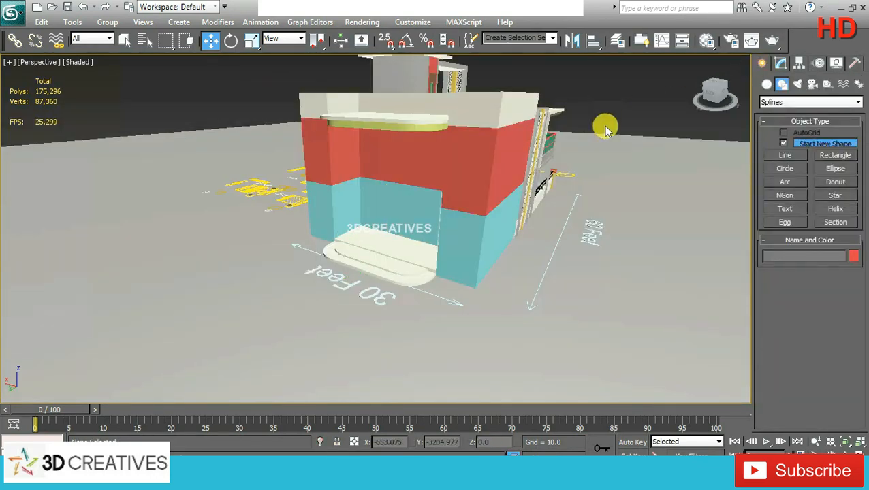
pyautogui.keyDown('alt'); pyautogui.moveTo(605, 126); pyautogui.dragTo(565, 180, button='middle'); pyautogui.keyUp('alt')
pyautogui.keyDown('alt'); pyautogui.moveTo(359, 285); pyautogui.dragTo(393, 294, button='middle'); pyautogui.keyUp('alt')
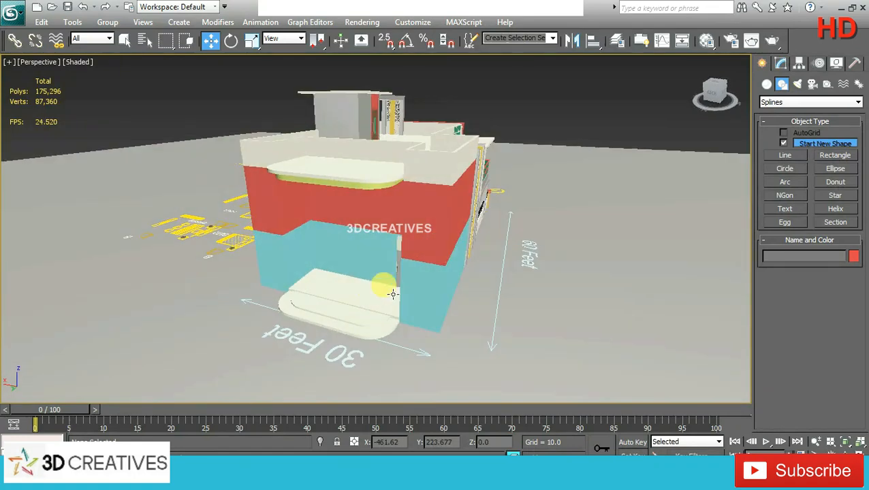
# Step: Draw a circle with a radius of about 5.1 inside the ring's border near one rounded corner in the top view
pyautogui.click(789, 167)
pyautogui.hotkey('alt', 'w')
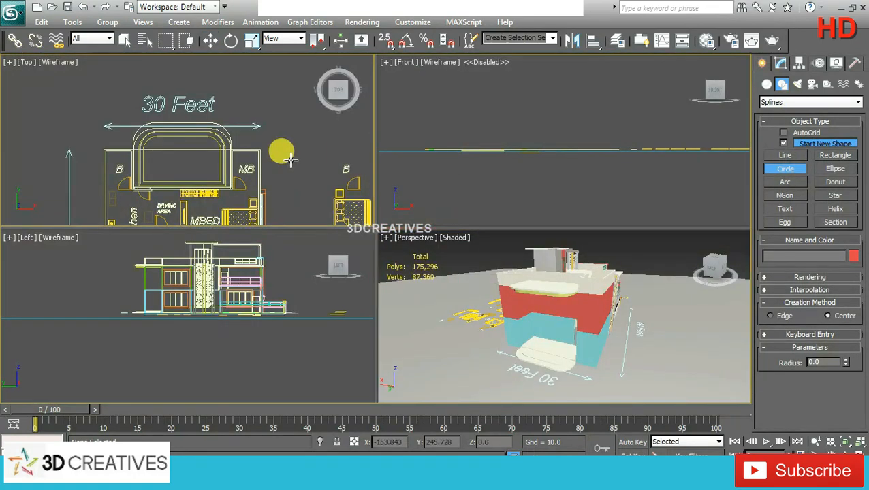
pyautogui.hotkey('alt', 'w')
pyautogui.scroll(3, 327, 198)
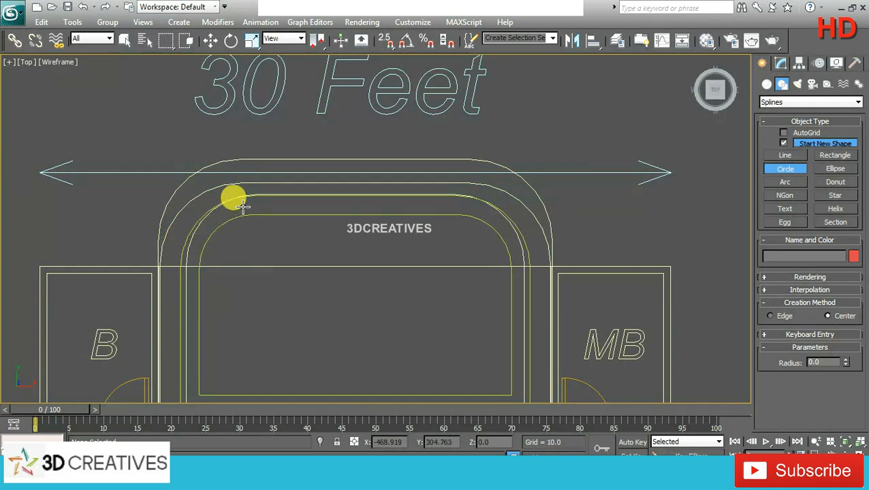
pyautogui.moveTo(251, 205); pyautogui.dragTo(259, 205)
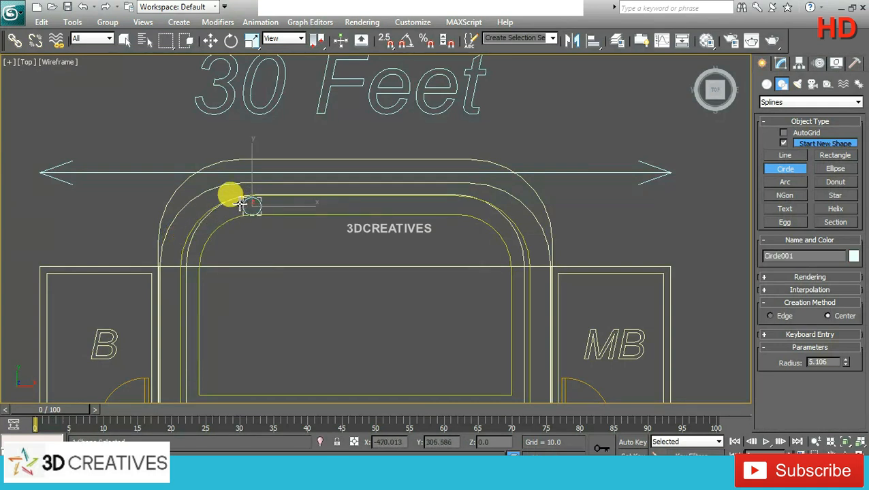
# Step: Set the circle's radius to 6 and centre it across the width of the ring's border
pyautogui.click(211, 41)
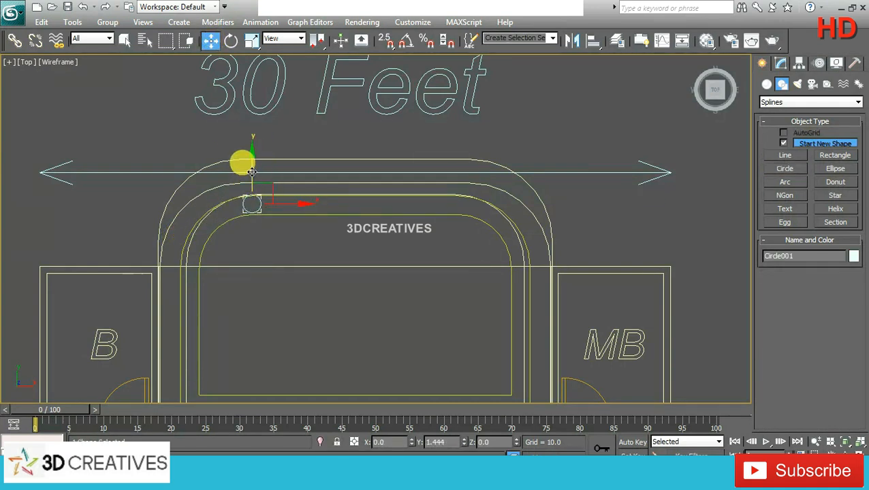
pyautogui.click(780, 63)
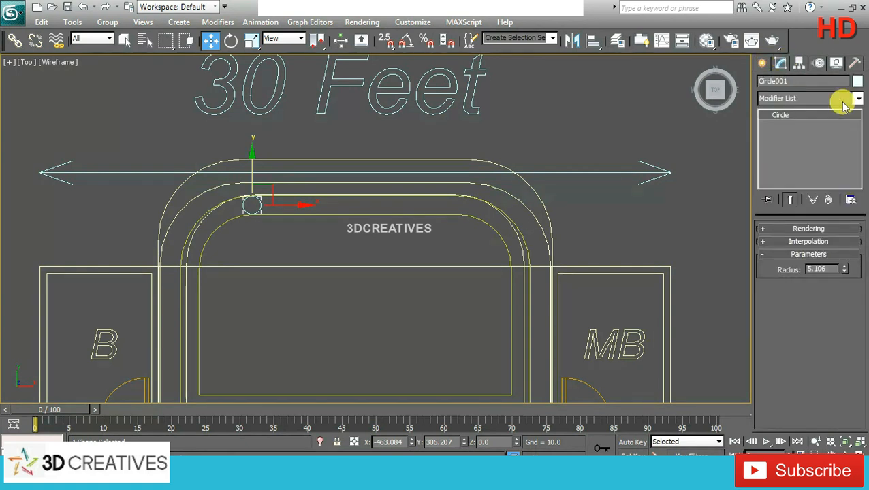
pyautogui.moveTo(822, 268); pyautogui.dragTo(768, 271)
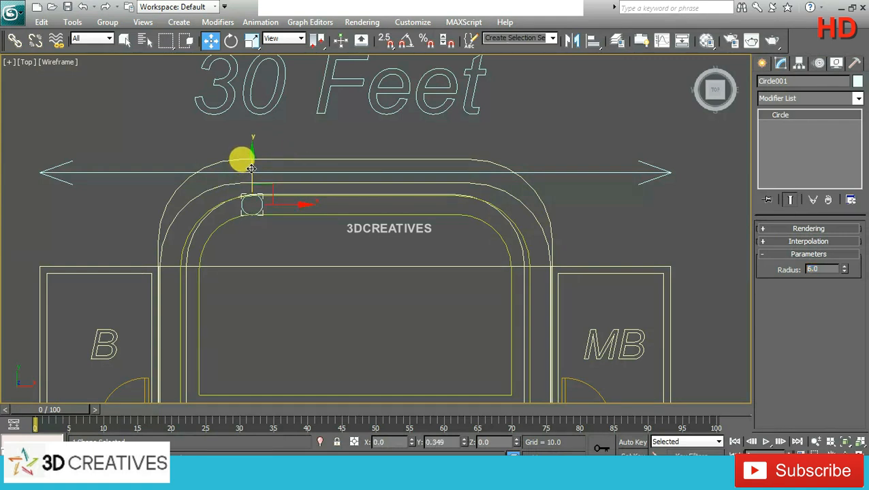
# Step: Extrude the circle by 240 to form a round column reaching up to the roof slab
pyautogui.click(858, 99)
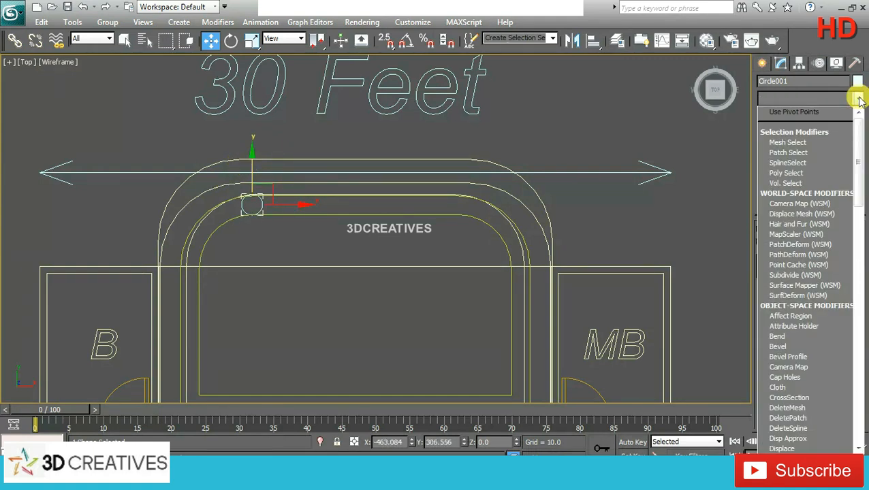
pyautogui.scroll(-5, 824, 163)
pyautogui.click(824, 163)
pyautogui.hotkey('alt', 'w')
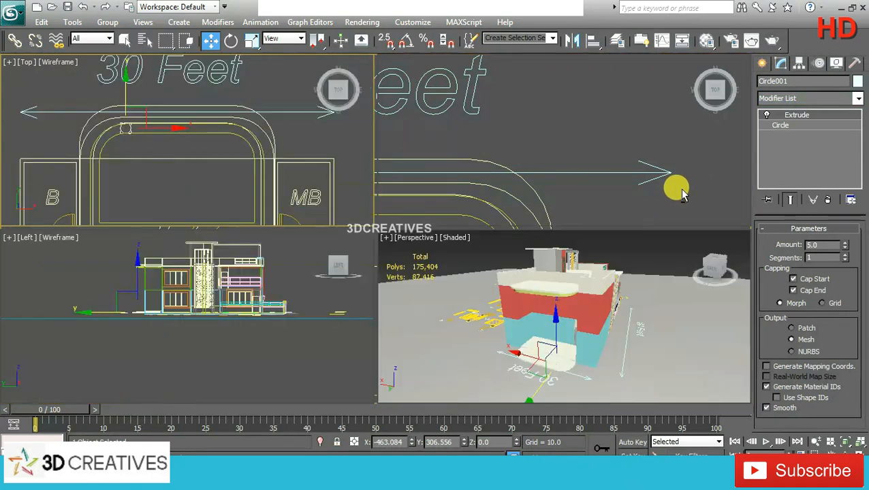
pyautogui.rightClick(615, 318)
pyautogui.hotkey('alt', 'w')
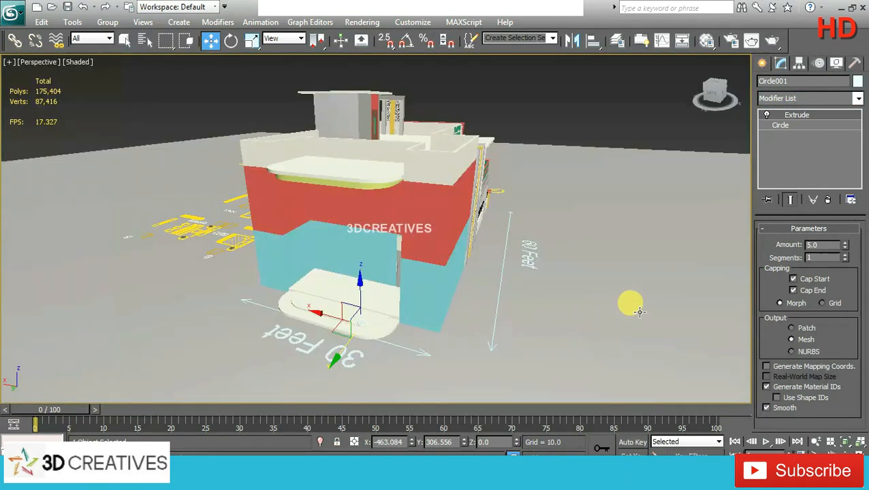
pyautogui.click(822, 245)
pyautogui.write('24')
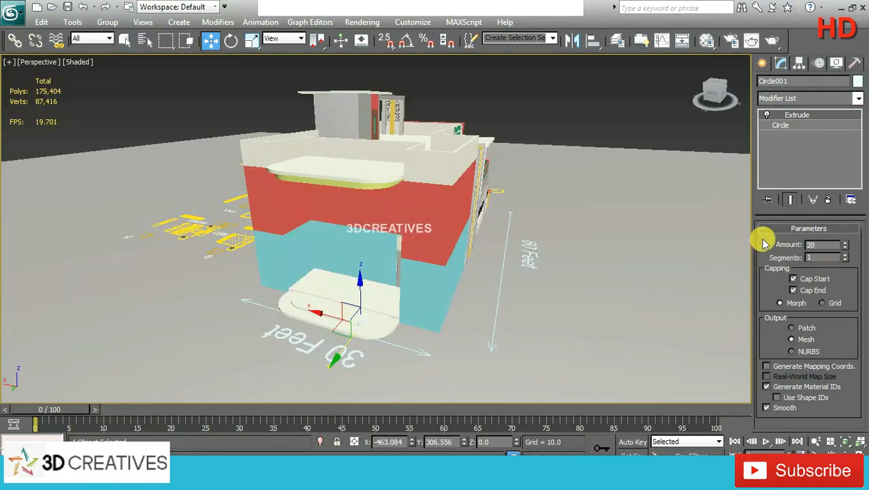
pyautogui.write('0')
pyautogui.press('Return')
# Step: Shift the column toward the building to about Y 301.4
pyautogui.keyDown('alt'); pyautogui.moveTo(443, 218); pyautogui.dragTo(465, 219, button='middle'); pyautogui.keyUp('alt')
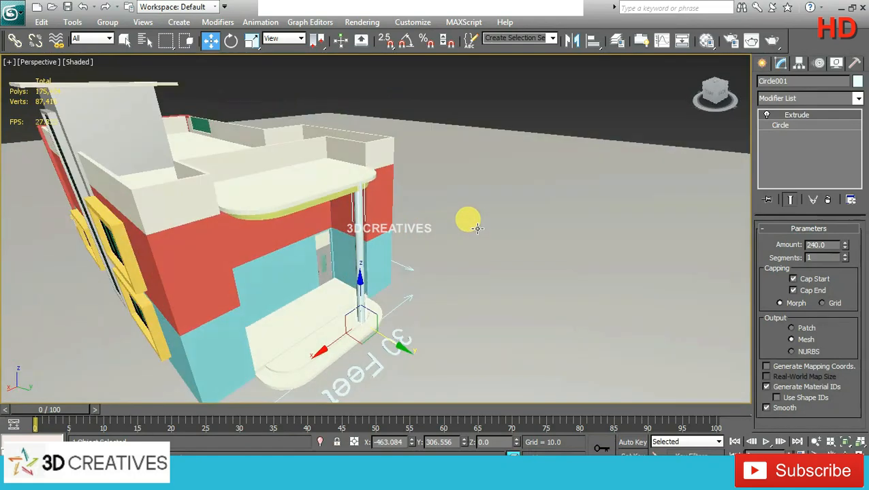
pyautogui.moveTo(382, 335); pyautogui.dragTo(380, 334)
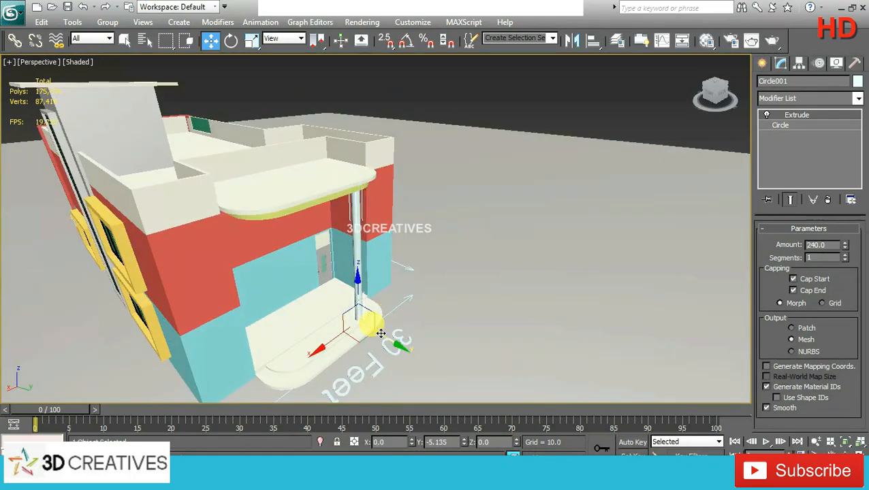
pyautogui.keyDown('alt'); pyautogui.moveTo(386, 320); pyautogui.dragTo(376, 250, button='middle'); pyautogui.keyUp('alt')
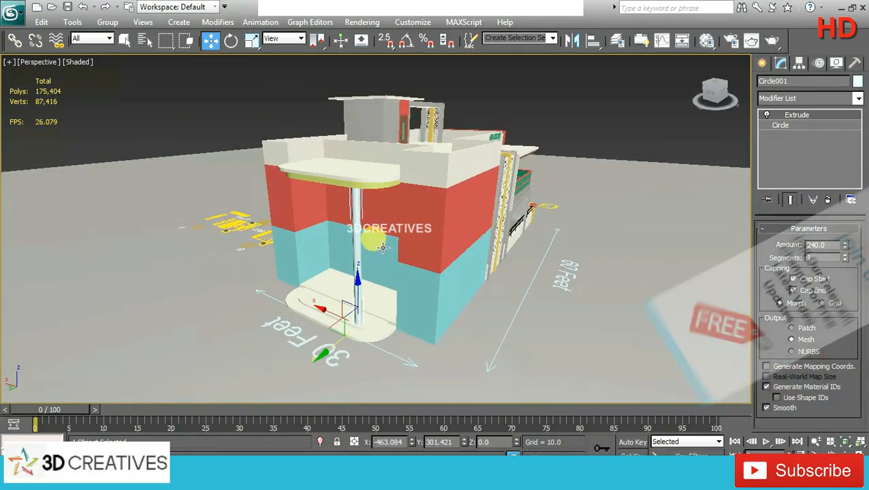
# Step: Change the column's object color to golden yellow
pyautogui.click(857, 81)
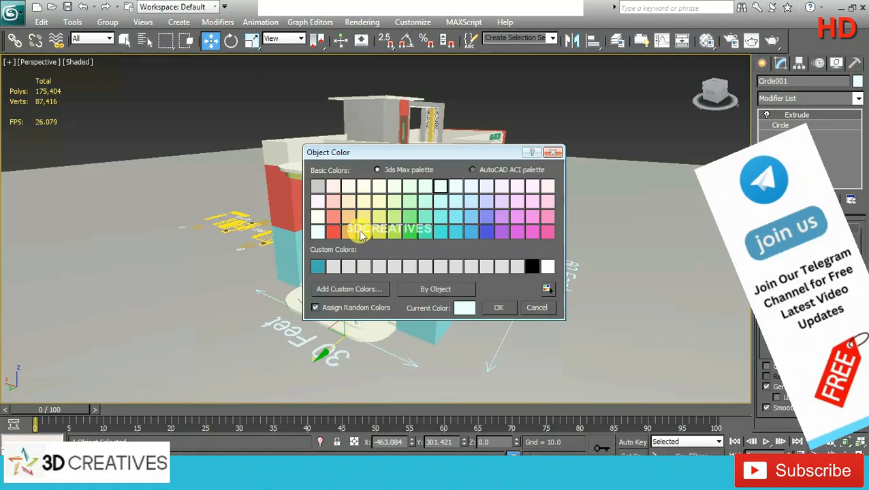
pyautogui.click(364, 232)
pyautogui.click(488, 311)
pyautogui.click(558, 132)
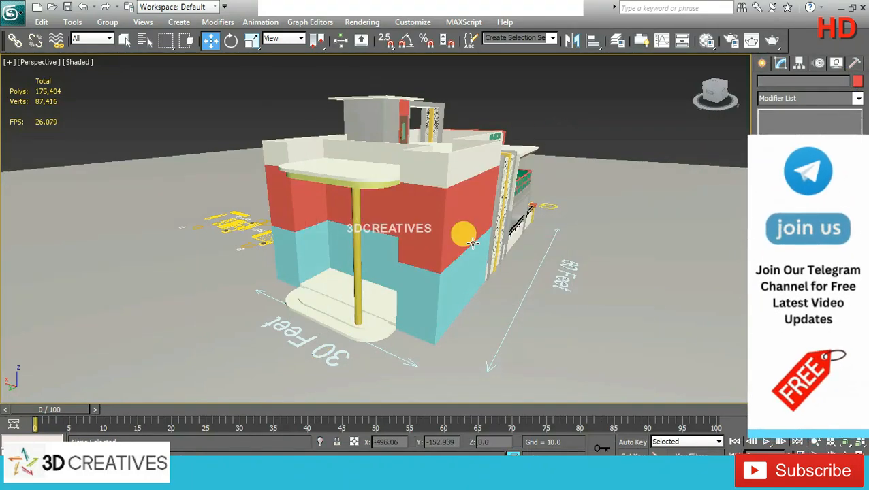
# Step: Nudge the column outward in the top view and copy it about 112 units along X to the ring's opposite corner
pyautogui.keyDown('alt'); pyautogui.moveTo(462, 233); pyautogui.dragTo(331, 288, button='middle'); pyautogui.keyUp('alt')
pyautogui.click(373, 263)
pyautogui.hotkey('alt', 'w')
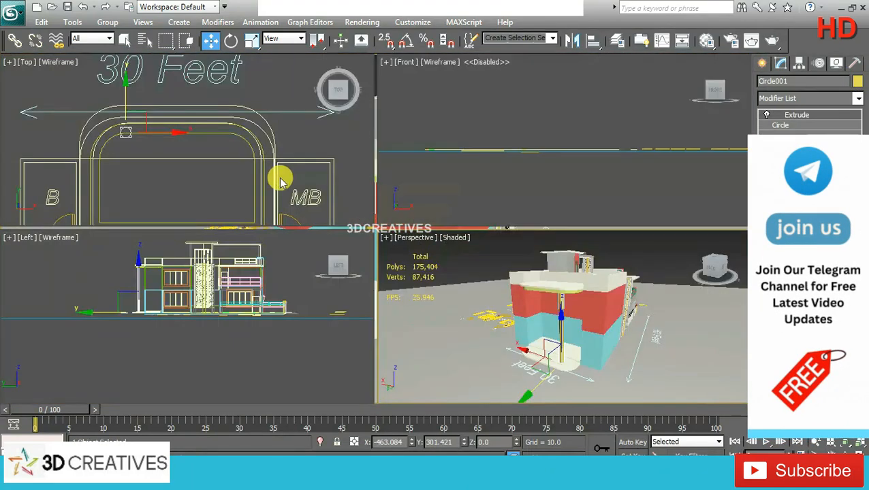
pyautogui.hotkey('alt', 'w')
pyautogui.scroll(2, 317, 212)
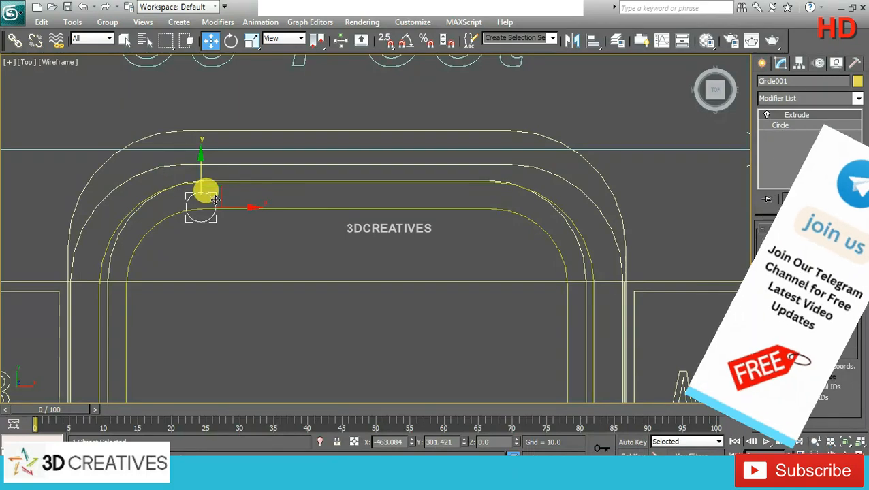
pyautogui.moveTo(204, 177); pyautogui.dragTo(204, 172)
pyautogui.keyDown('shift'); pyautogui.moveTo(236, 199); pyautogui.dragTo(512, 199); pyautogui.keyUp('shift')
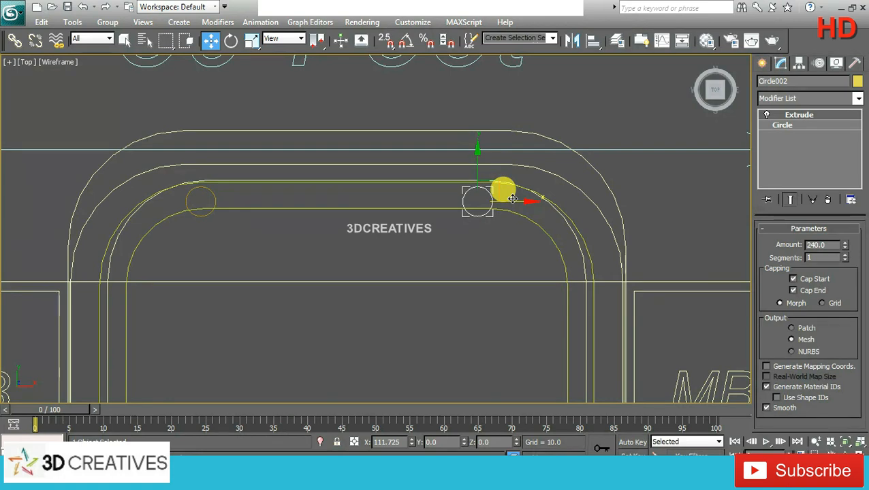
pyautogui.click(430, 292)
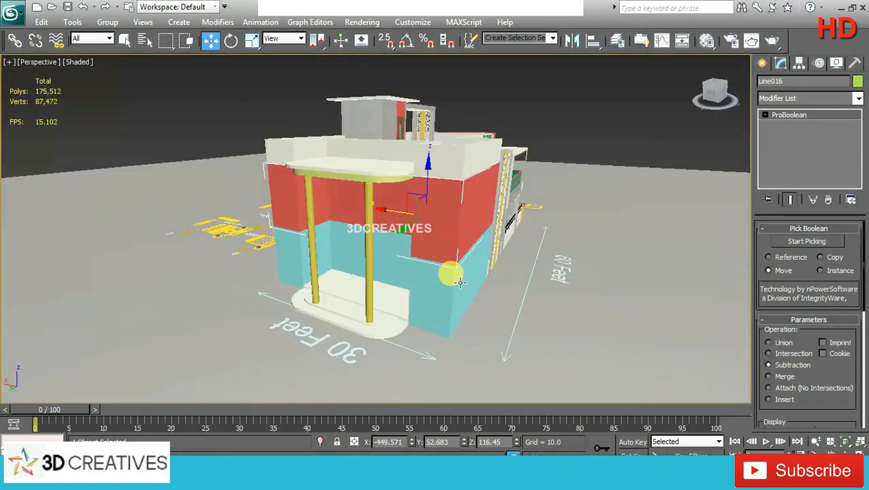
pyautogui.keyDown('alt'); pyautogui.moveTo(450, 271); pyautogui.dragTo(584, 267, button='middle'); pyautogui.keyUp('alt')
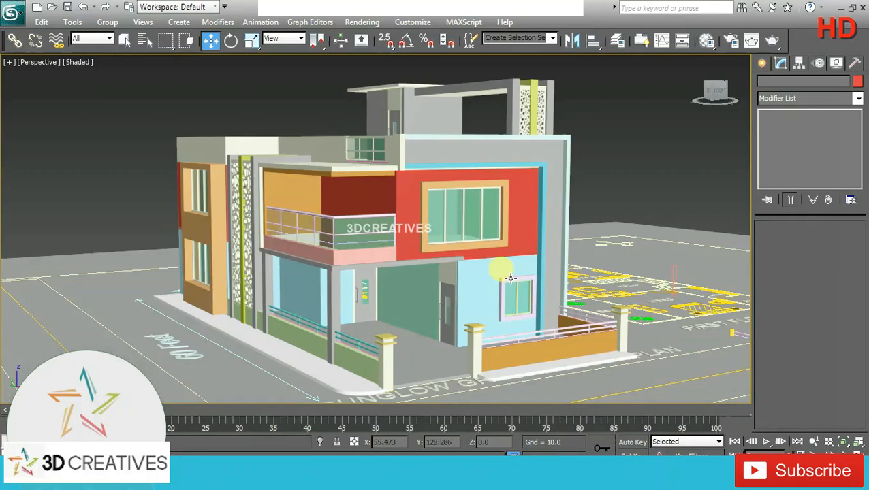
# Step: Delete the white border around the ground-floor front window
pyautogui.click(510, 278)
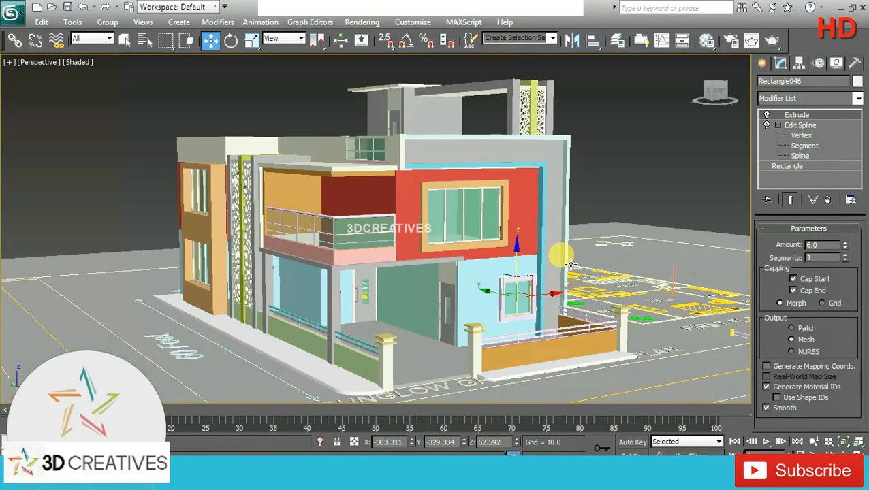
pyautogui.press('Delete')
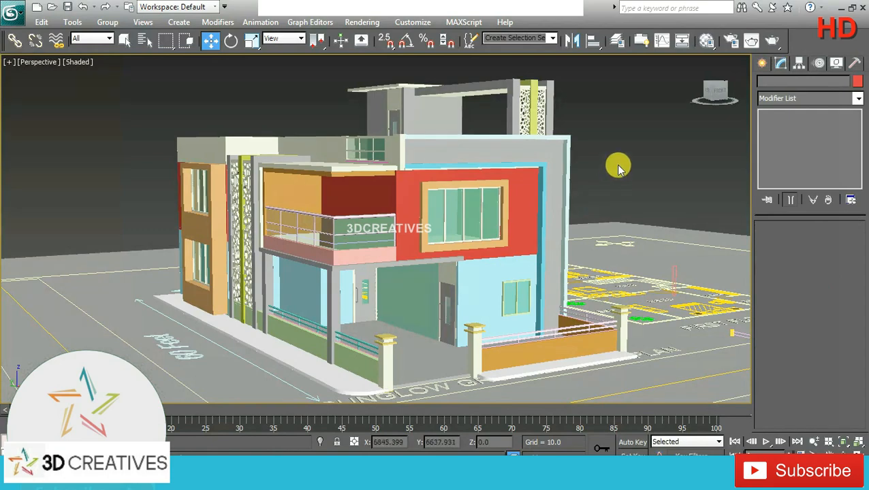
# Step: Draw a rectangle about 45.8 long and 6.8 wide in the left view, against the outer edge of the front window opening
pyautogui.hotkey('alt', 'w')
pyautogui.click(294, 297)
pyautogui.hotkey('alt', 'w')
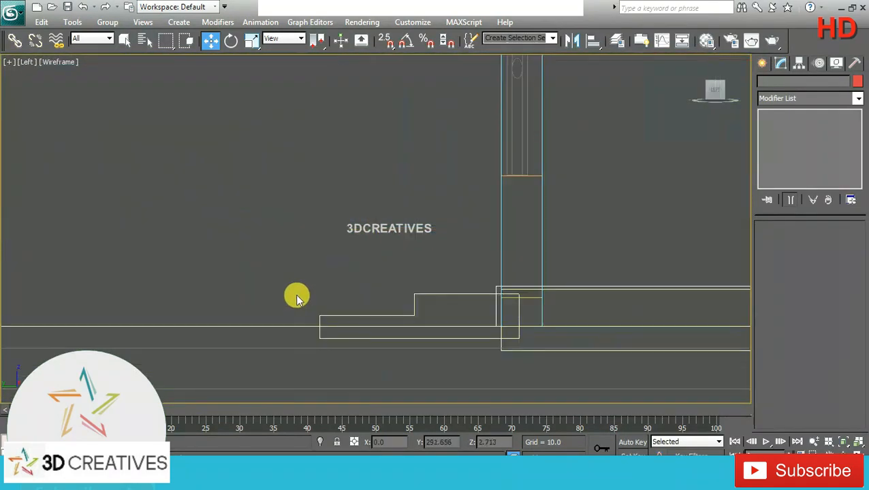
pyautogui.moveTo(391, 170); pyautogui.dragTo(40, 286, button='middle')
pyautogui.scroll(-9, 428, 255)
pyautogui.moveTo(467, 206); pyautogui.dragTo(58, 231, button='middle')
pyautogui.scroll(-2, 651, 163)
pyautogui.moveTo(651, 163); pyautogui.dragTo(326, 160, button='middle')
pyautogui.scroll(8, 326, 222)
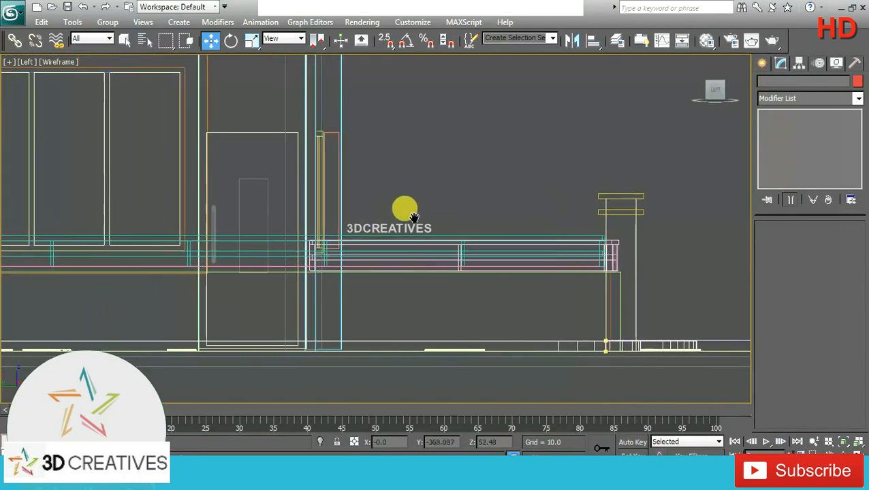
pyautogui.click(762, 63)
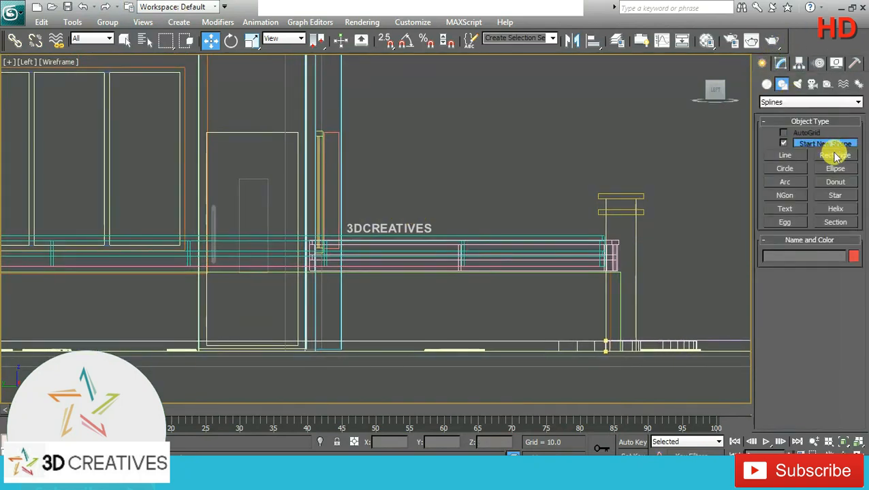
pyautogui.click(835, 156)
pyautogui.scroll(3, 382, 177)
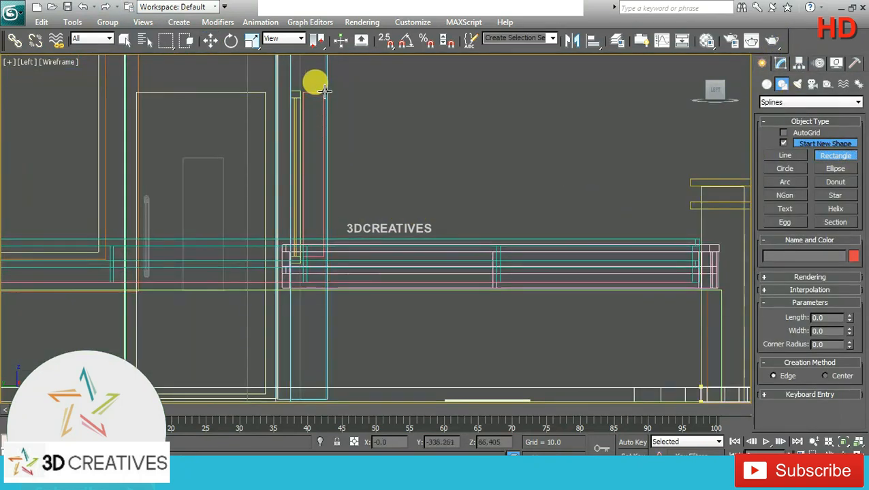
pyautogui.moveTo(325, 90); pyautogui.dragTo(355, 254)
pyautogui.moveTo(353, 257); pyautogui.dragTo(349, 255)
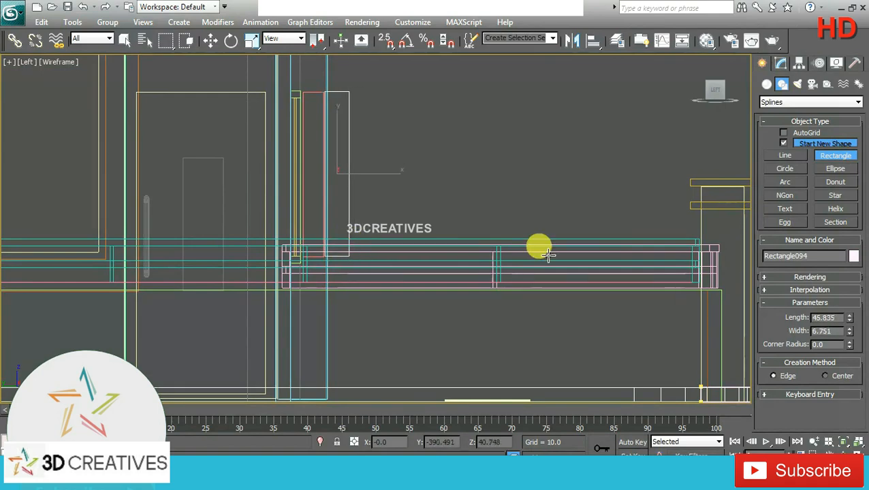
# Step: Add an Edit Spline modifier to the new rectangle beside the front window
pyautogui.click(781, 62)
pyautogui.click(856, 99)
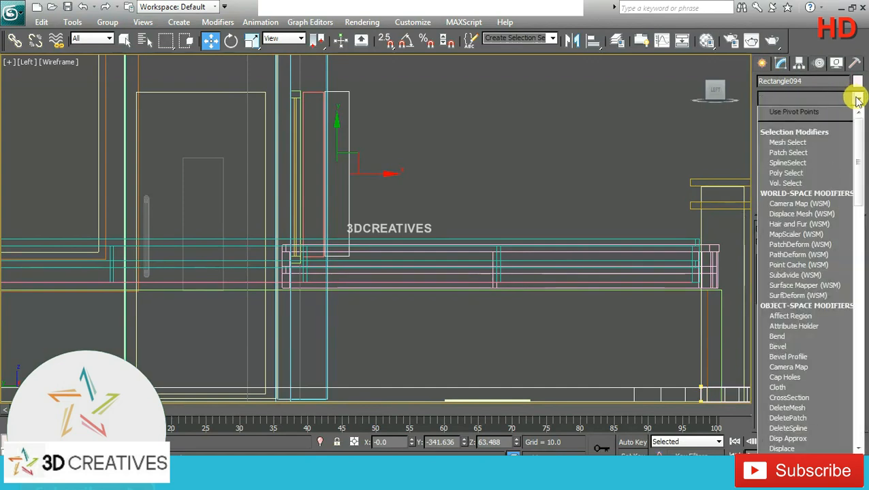
pyautogui.scroll(-5, 804, 150)
pyautogui.click(800, 150)
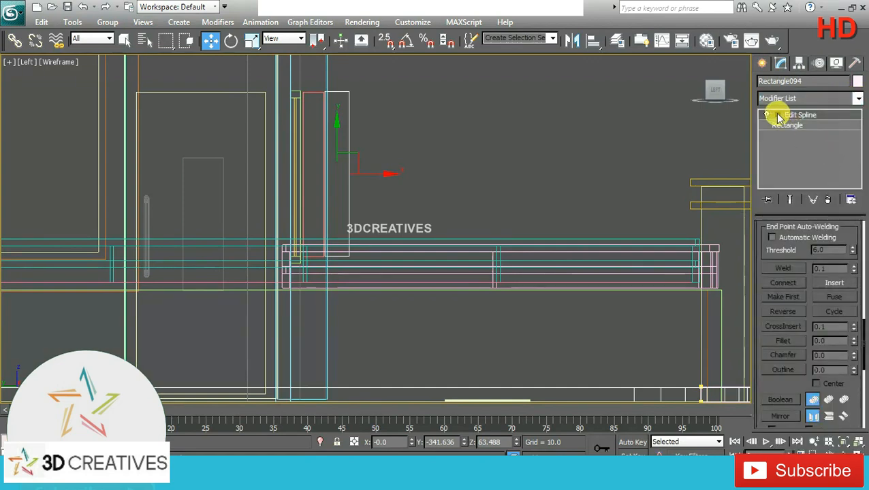
# Step: Switch the rectangle's Edit Spline modifier to vertex editing
pyautogui.click(778, 115)
pyautogui.click(801, 125)
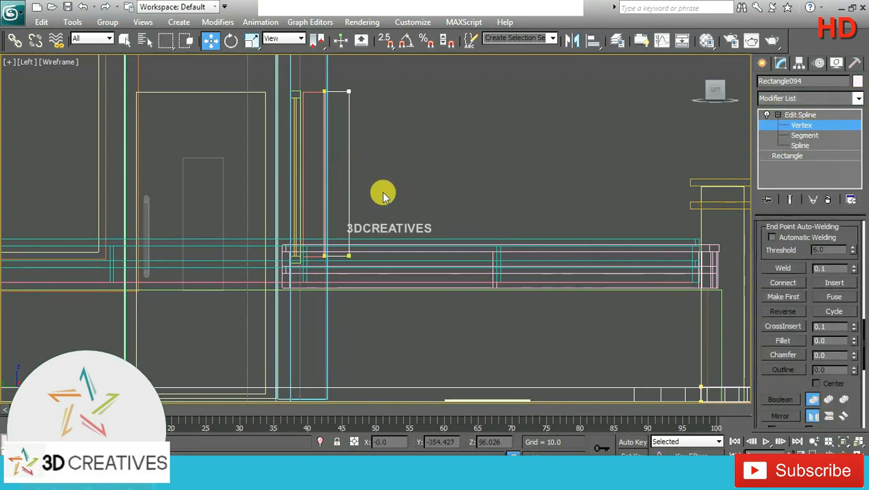
pyautogui.click(349, 256)
pyautogui.moveTo(373, 256); pyautogui.dragTo(432, 250)
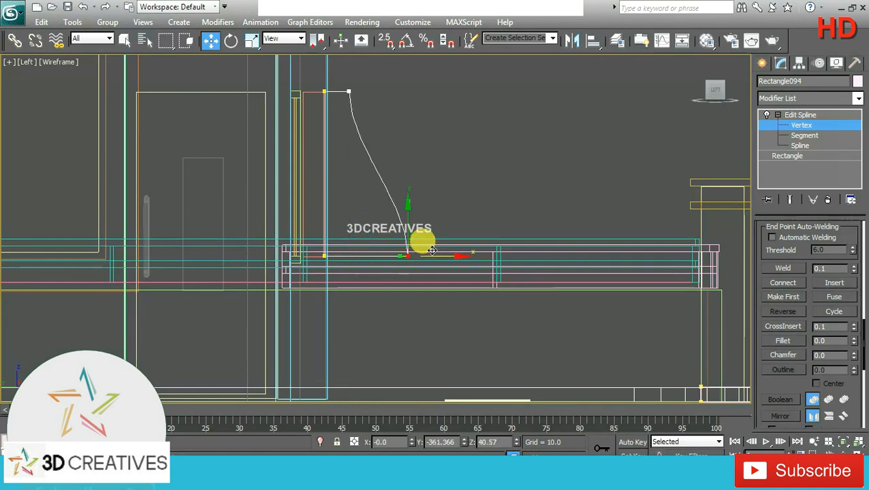
pyautogui.hotkey('ctrl', 'z')
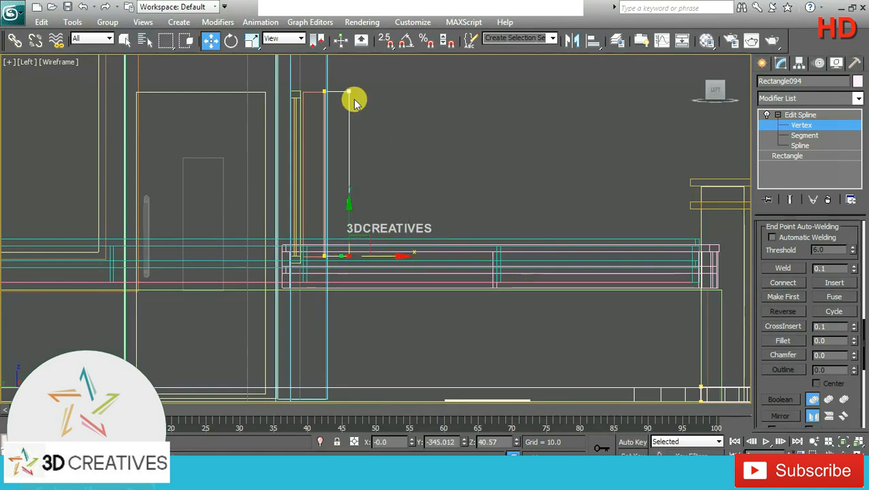
# Step: Move the profile's upper outer vertex about 12 units outward, and shift both outer vertices slightly back toward the wall
pyautogui.click(348, 84)
pyautogui.click(348, 91)
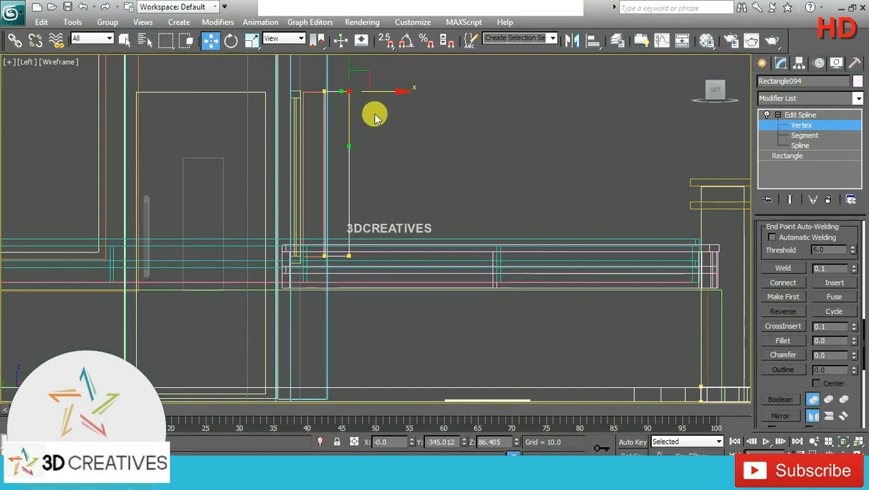
pyautogui.moveTo(376, 94); pyautogui.dragTo(417, 99)
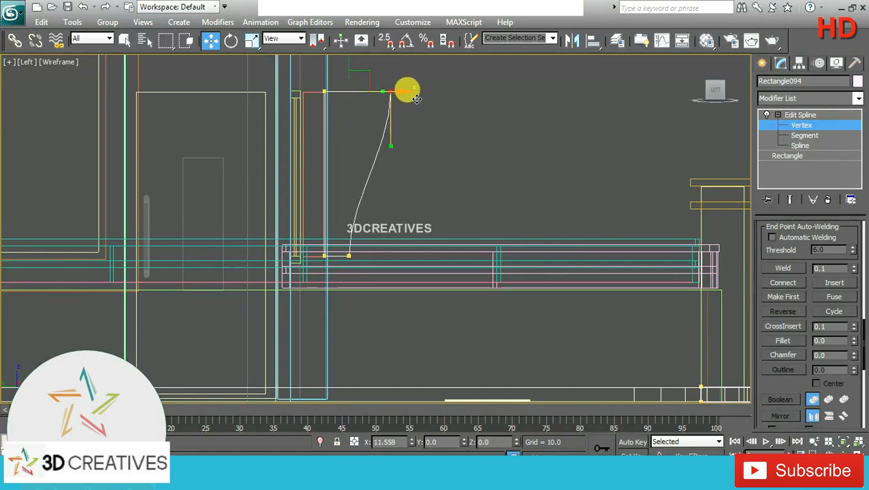
pyautogui.click(420, 133)
pyautogui.moveTo(415, 71); pyautogui.dragTo(386, 260)
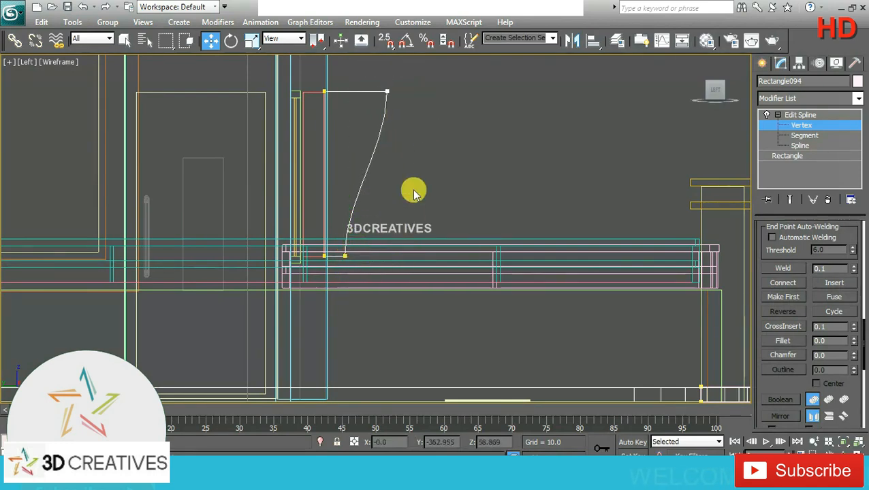
# Step: Leave vertex editing and add an Extrude modifier to the curved bracket profile beside the front window
pyautogui.click(832, 115)
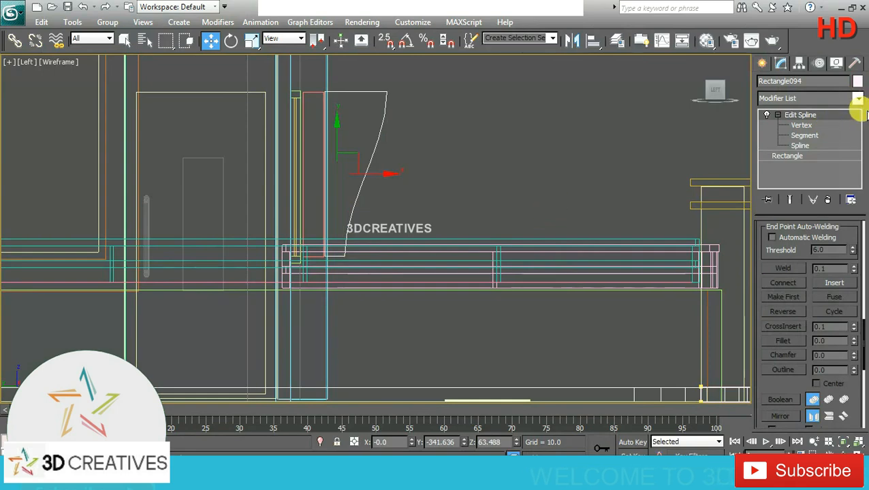
pyautogui.click(858, 101)
pyautogui.press('e')
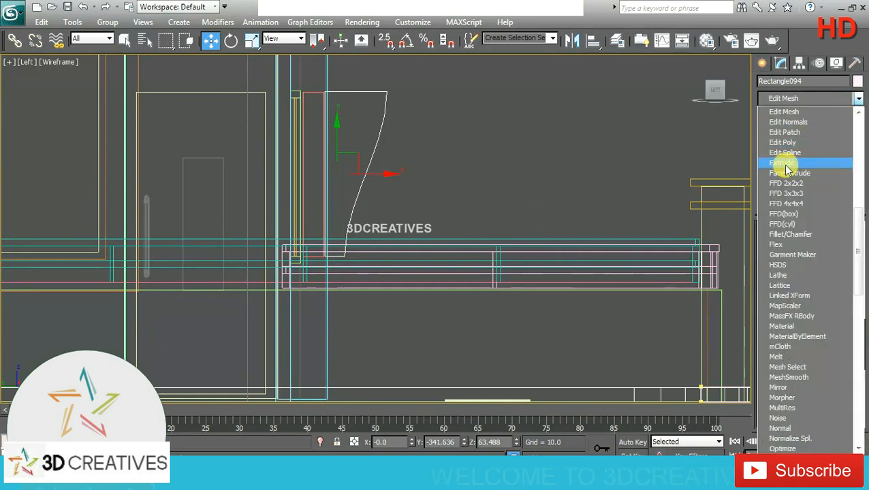
pyautogui.click(786, 164)
# Step: Move the extruded bracket along X in the front view to the left side of the ground-floor window
pyautogui.hotkey('alt', 'w')
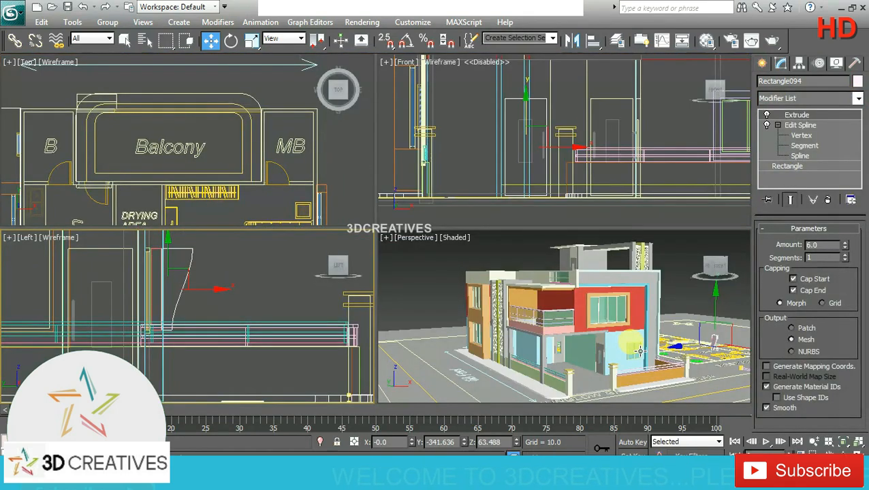
pyautogui.moveTo(611, 158); pyautogui.dragTo(557, 170, button='middle')
pyautogui.scroll(-5, 557, 171)
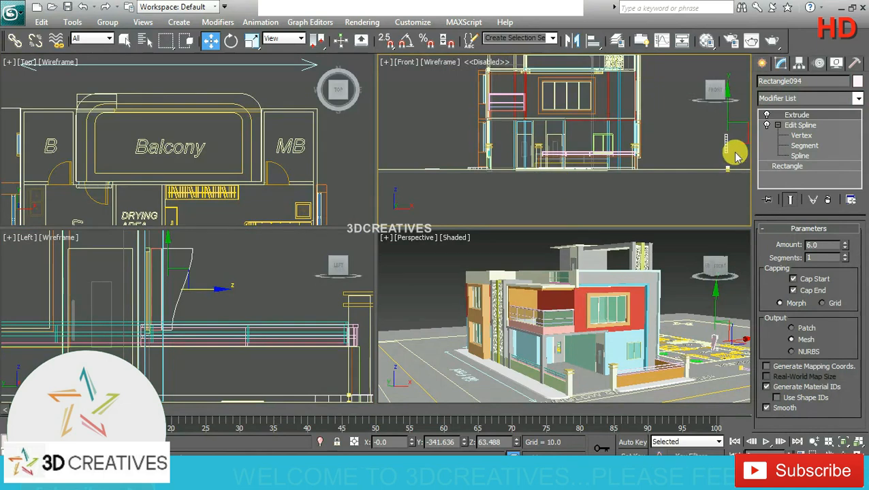
pyautogui.moveTo(735, 151); pyautogui.dragTo(697, 157, button='middle')
pyautogui.moveTo(716, 148); pyautogui.dragTo(498, 171)
pyautogui.scroll(8, 523, 150)
# Step: Set the bracket's extrusion amount to 4 and fit it against the window frame's left edge, level with the frame's bottom
pyautogui.moveTo(838, 243); pyautogui.dragTo(793, 244)
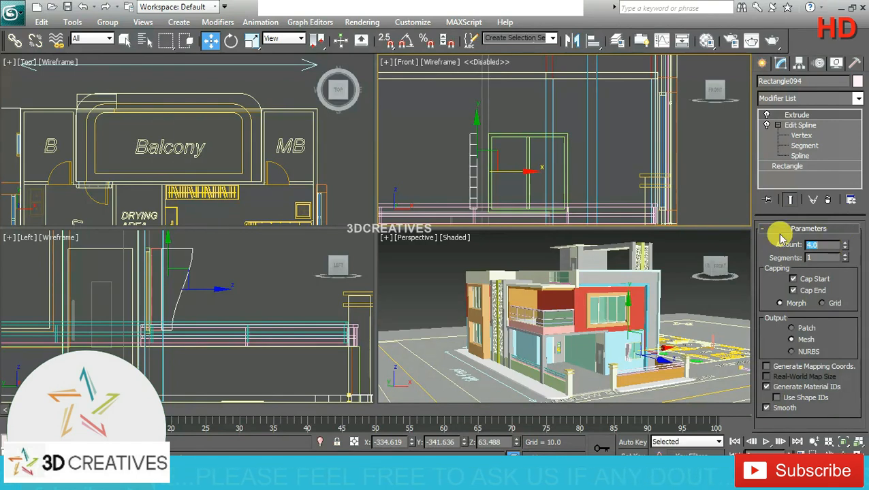
pyautogui.scroll(2, 463, 192)
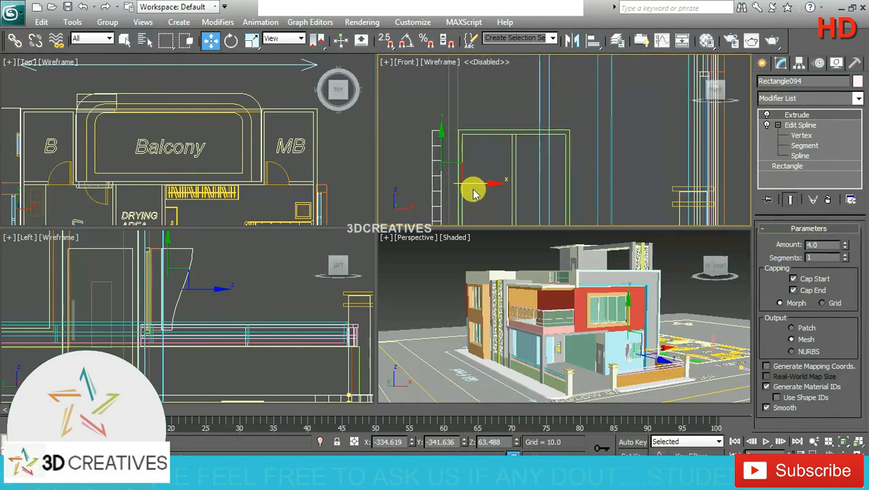
pyautogui.moveTo(472, 185); pyautogui.dragTo(486, 184)
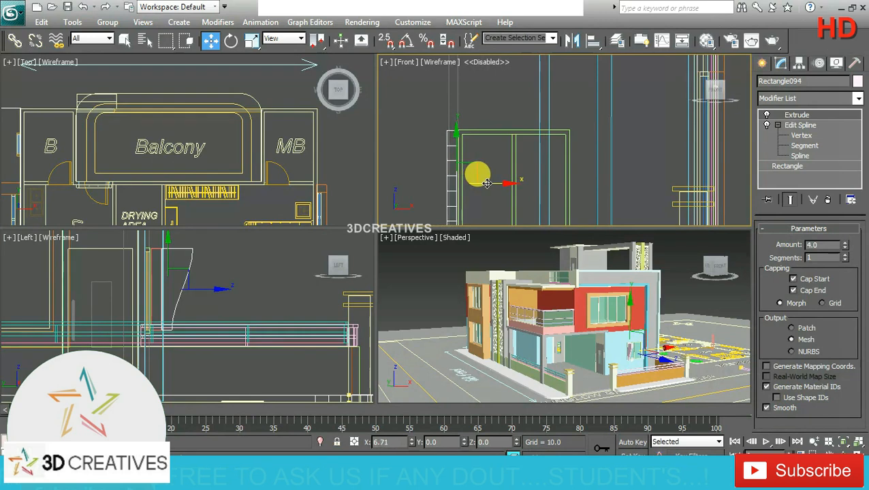
pyautogui.hotkey('alt', 'w')
pyautogui.scroll(2, 285, 186)
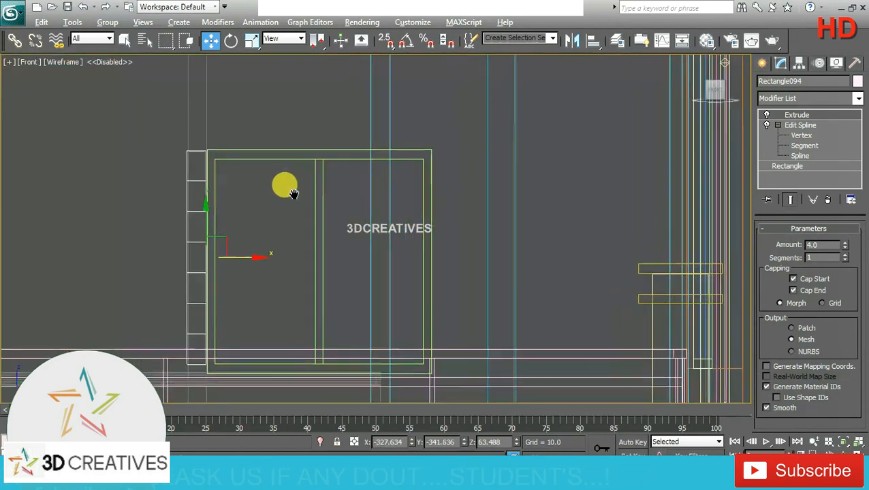
pyautogui.moveTo(257, 255); pyautogui.dragTo(259, 256)
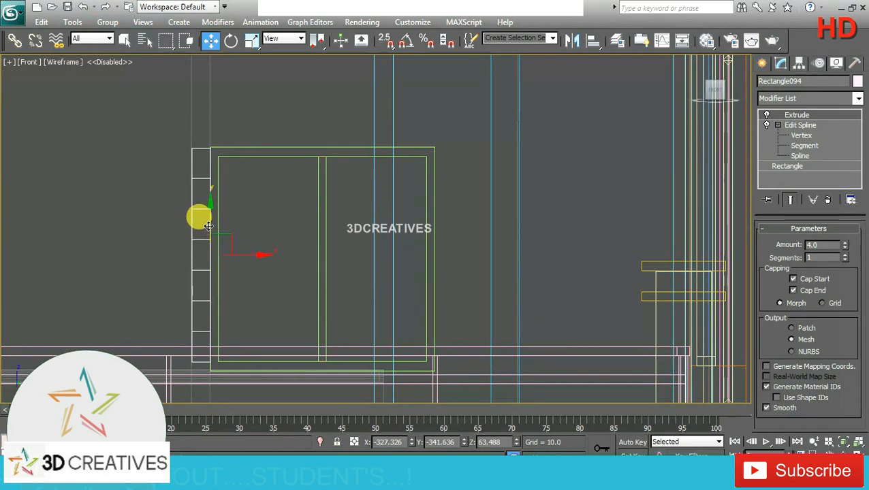
pyautogui.moveTo(208, 227); pyautogui.dragTo(208, 235)
# Step: Copy the bracket as an Instance about 52 units along X to the window's right edge
pyautogui.keyDown('shift'); pyautogui.moveTo(241, 264); pyautogui.dragTo(483, 263); pyautogui.keyUp('shift')
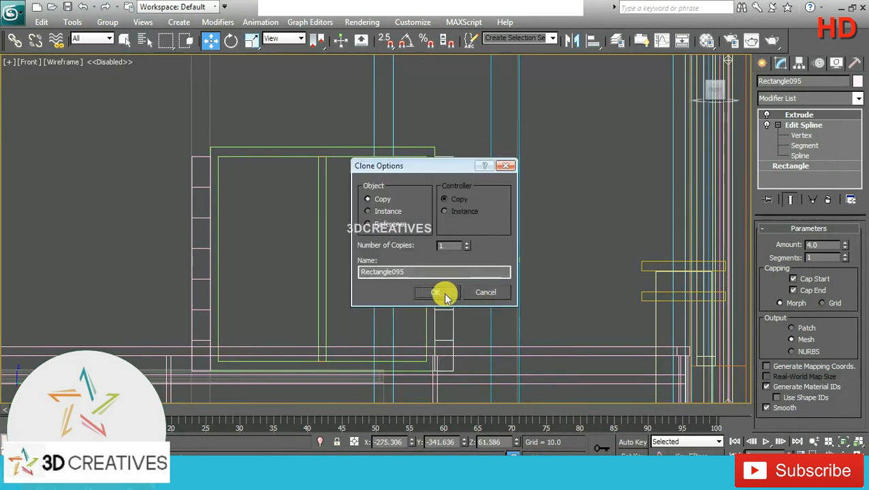
pyautogui.click(373, 212)
pyautogui.click(436, 293)
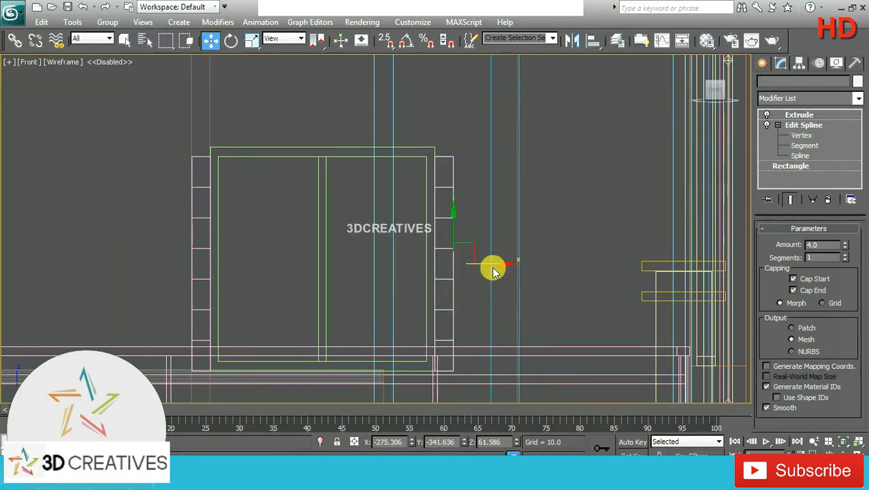
# Step: Select both window brackets and move them about 9.8 units along Y toward the front wall
pyautogui.hotkey('alt', 'w')
pyautogui.rightClick(665, 313)
pyautogui.hotkey('alt', 'w')
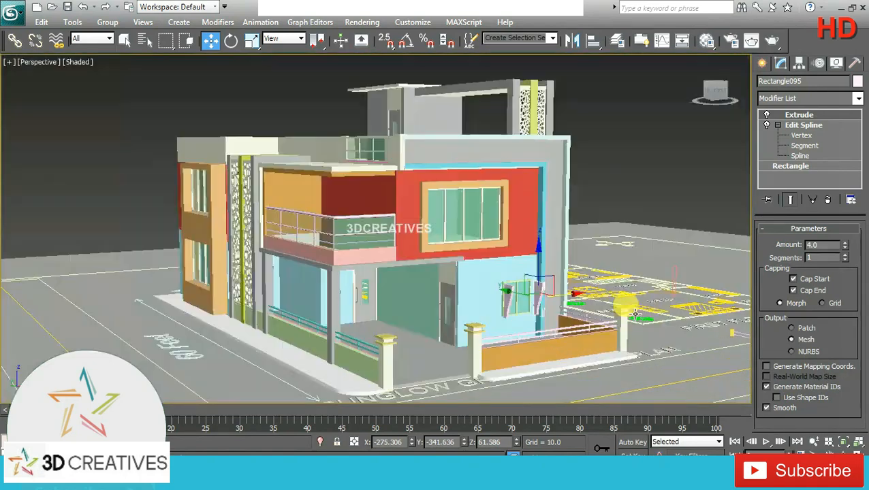
pyautogui.scroll(4, 594, 284)
pyautogui.moveTo(630, 311); pyautogui.dragTo(567, 290, button='middle')
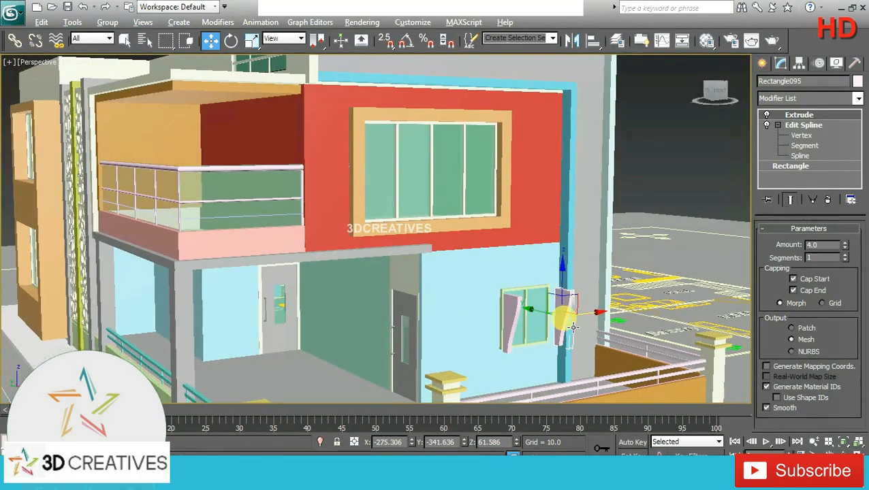
pyautogui.keyDown('alt'); pyautogui.moveTo(575, 329); pyautogui.dragTo(581, 339, button='middle'); pyautogui.keyUp('alt')
pyautogui.keyDown('ctrl'); pyautogui.click(520, 323); pyautogui.keyUp('ctrl')
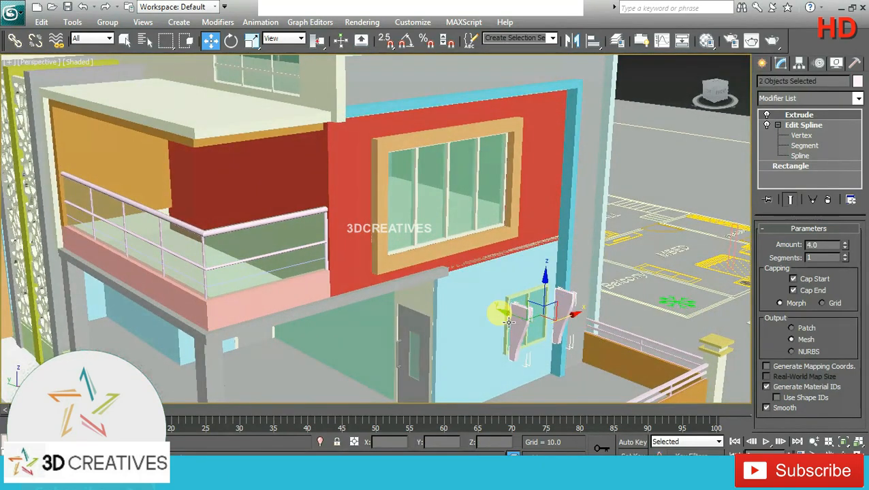
pyautogui.moveTo(513, 317); pyautogui.dragTo(504, 314)
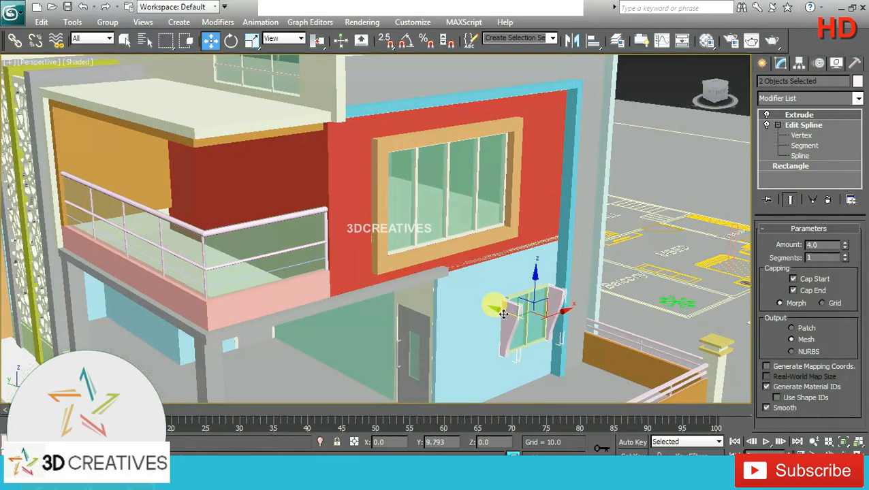
pyautogui.keyDown('alt'); pyautogui.moveTo(559, 317); pyautogui.dragTo(528, 304, button='middle'); pyautogui.keyUp('alt')
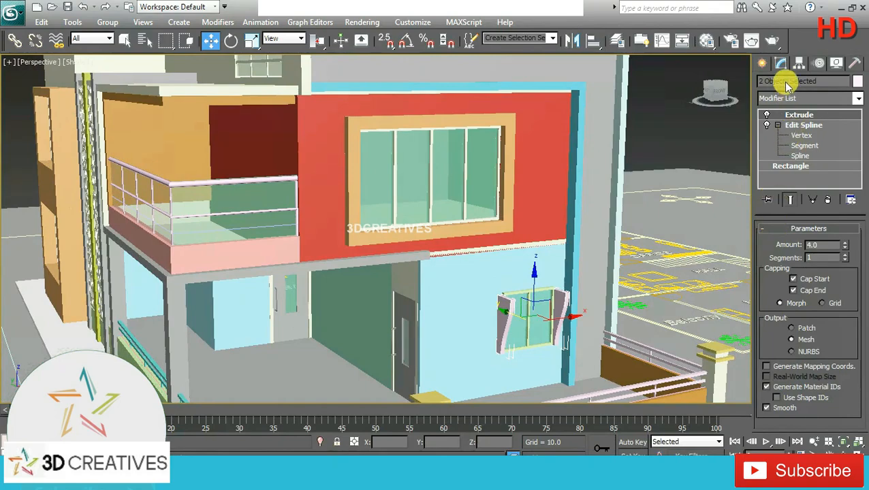
# Step: Draw a rectangle about 17.3 long and 56.2 wide in the top view, spanning both window brackets from corner to corner
pyautogui.click(764, 63)
pyautogui.click(842, 156)
pyautogui.hotkey('alt', 'w')
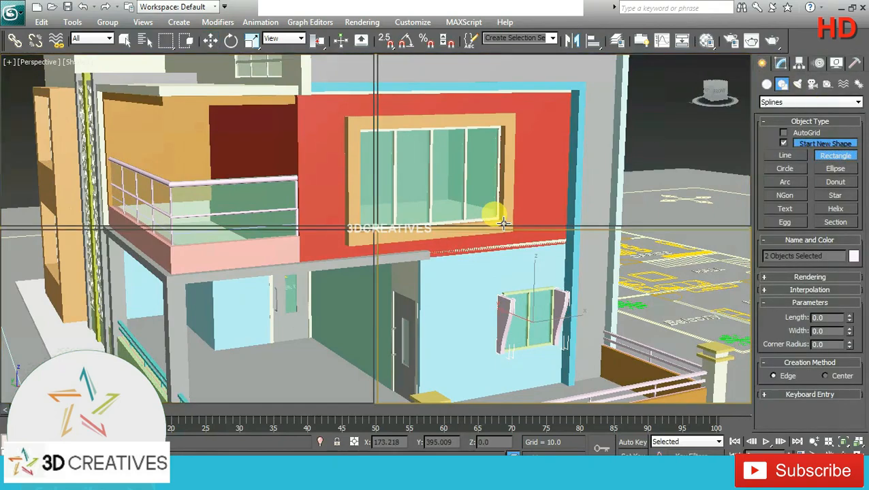
pyautogui.click(272, 159)
pyautogui.hotkey('alt', 'w')
pyautogui.scroll(-4, 334, 254)
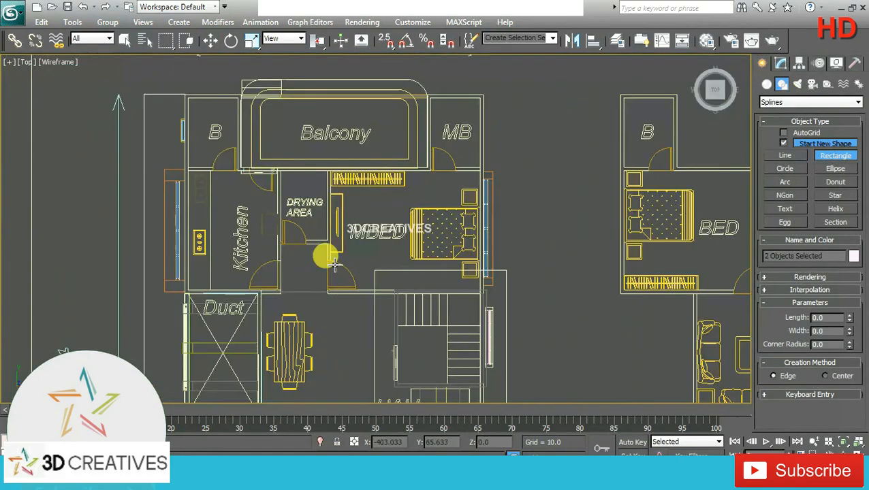
pyautogui.moveTo(324, 254); pyautogui.dragTo(271, 171, button='middle')
pyautogui.scroll(4, 322, 96)
pyautogui.scroll(6, 289, 256)
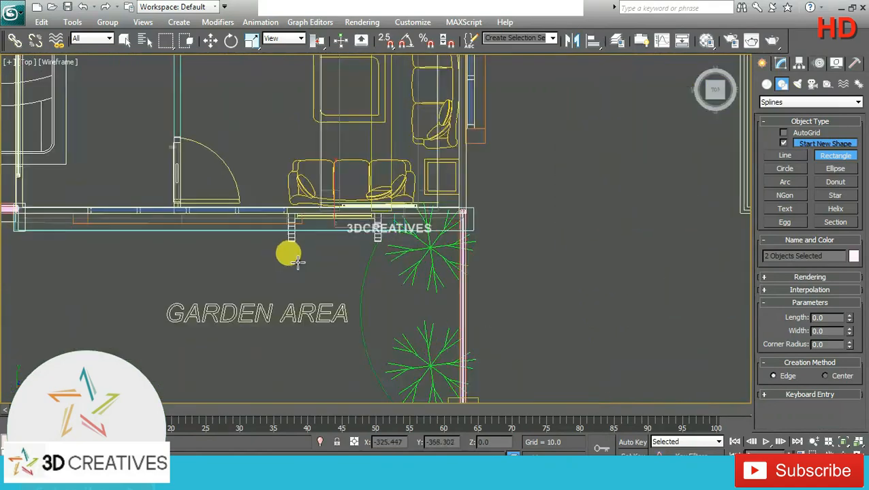
pyautogui.moveTo(317, 260); pyautogui.dragTo(393, 327, button='middle')
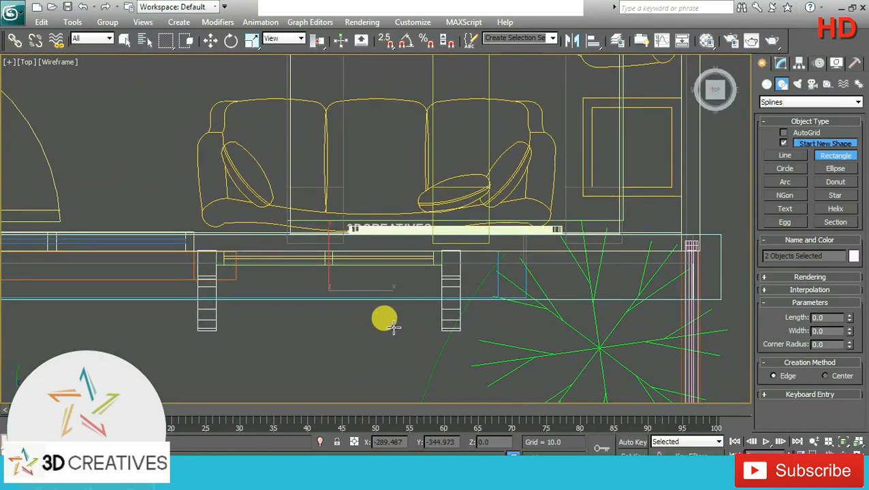
pyautogui.hotkey('alt', 'w')
pyautogui.scroll(5, 625, 342)
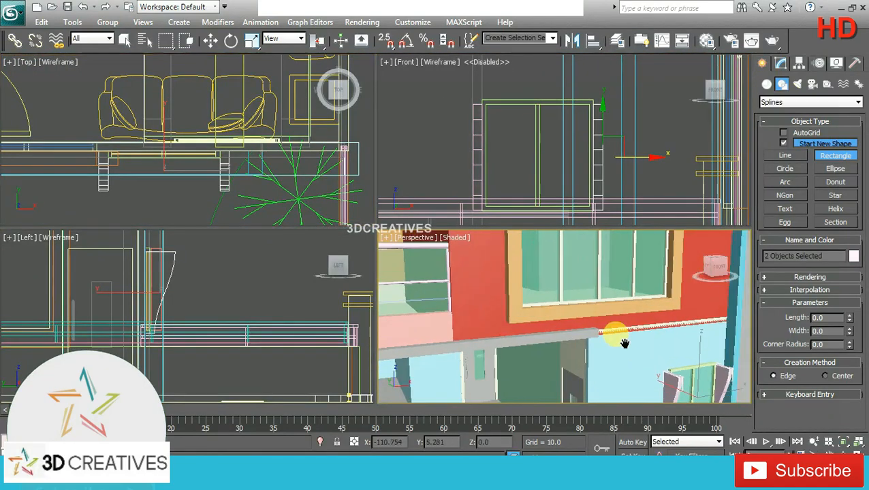
pyautogui.moveTo(625, 344); pyautogui.dragTo(564, 321, button='middle')
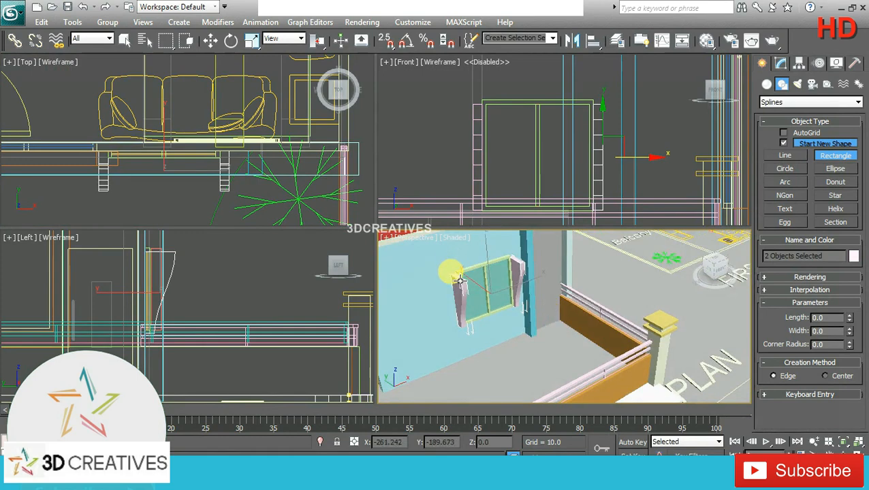
pyautogui.middleClick(297, 160)
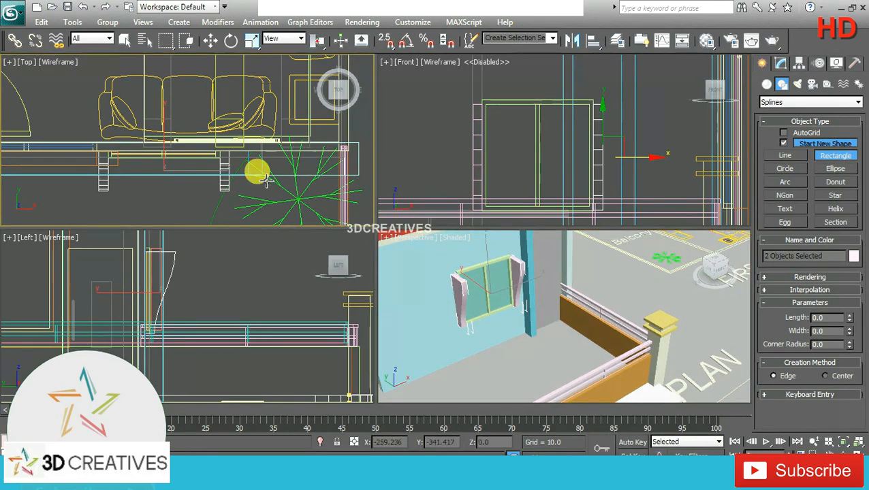
pyautogui.hotkey('alt', 'w')
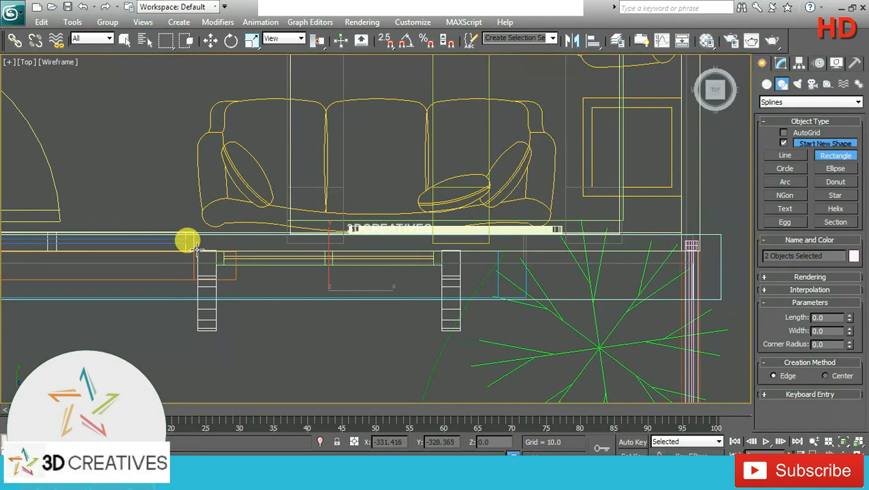
pyautogui.moveTo(197, 250); pyautogui.dragTo(461, 332)
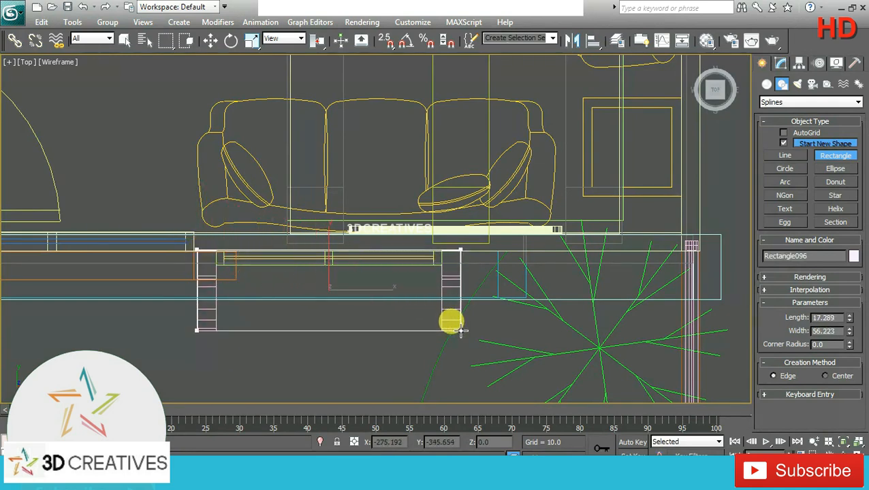
# Step: Raise the new rectangle about 85.1 units along Z to the top of the window brackets
pyautogui.click(210, 41)
pyautogui.hotkey('alt', 'w')
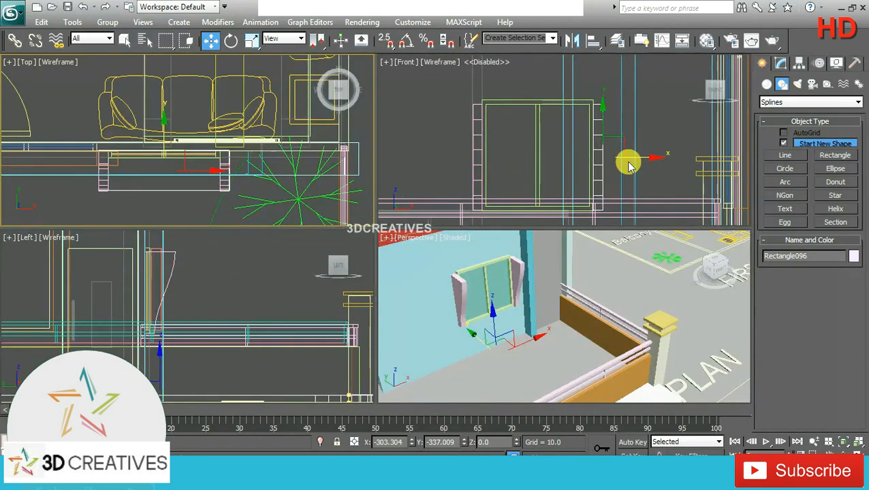
pyautogui.click(494, 317)
pyautogui.moveTo(494, 319); pyautogui.dragTo(485, 232)
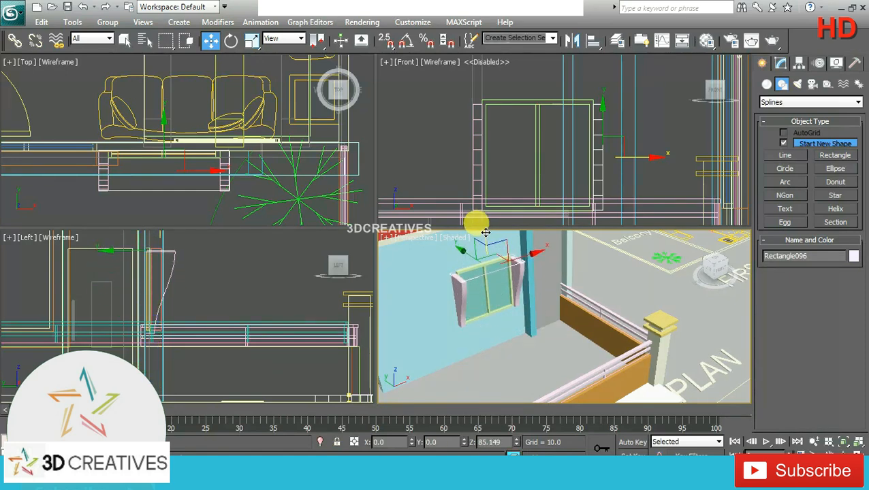
# Step: Extrude the rectangle on top of the window brackets by 4 units to form the top slab
pyautogui.moveTo(488, 281); pyautogui.dragTo(546, 297, button='middle')
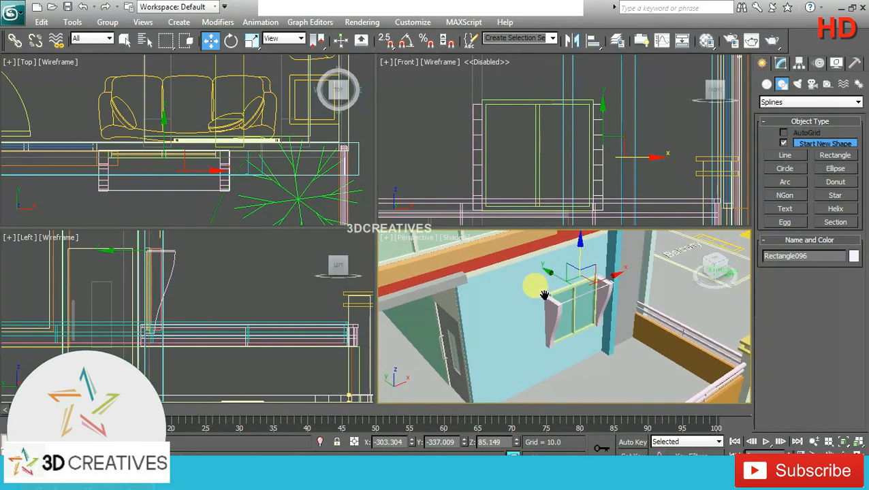
pyautogui.click(782, 68)
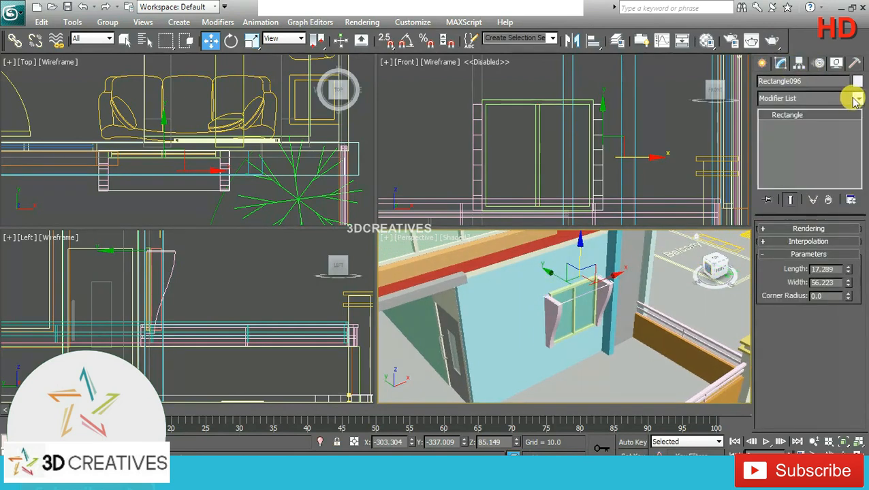
pyautogui.click(847, 99)
pyautogui.scroll(-10, 834, 130)
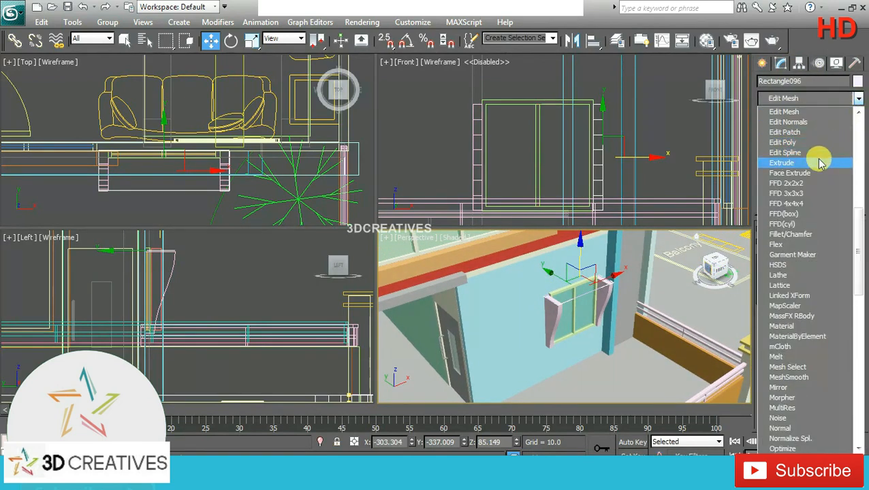
pyautogui.click(823, 161)
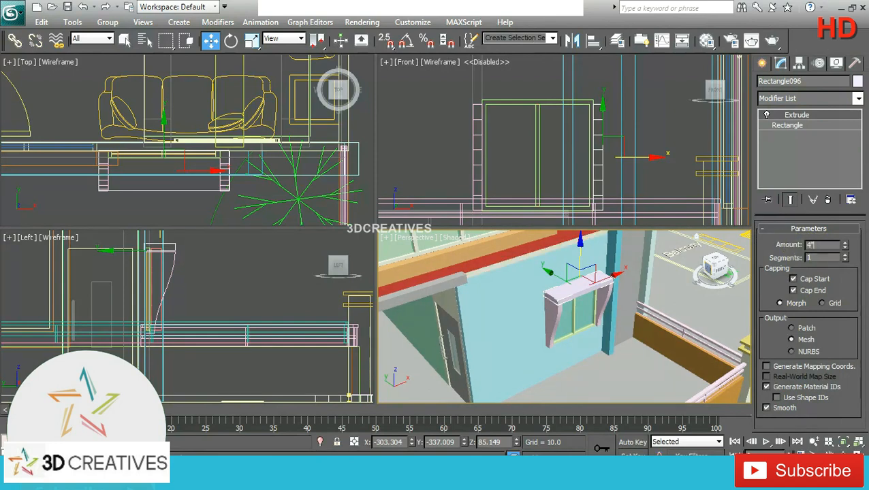
# Step: Lower the top slab about 0.8 units along Z onto the window brackets
pyautogui.keyDown('alt'); pyautogui.moveTo(639, 312); pyautogui.dragTo(565, 273, button='middle'); pyautogui.keyUp('alt')
pyautogui.scroll(-3, 538, 130)
pyautogui.moveTo(533, 120); pyautogui.dragTo(535, 143, button='middle')
pyautogui.scroll(6, 534, 143)
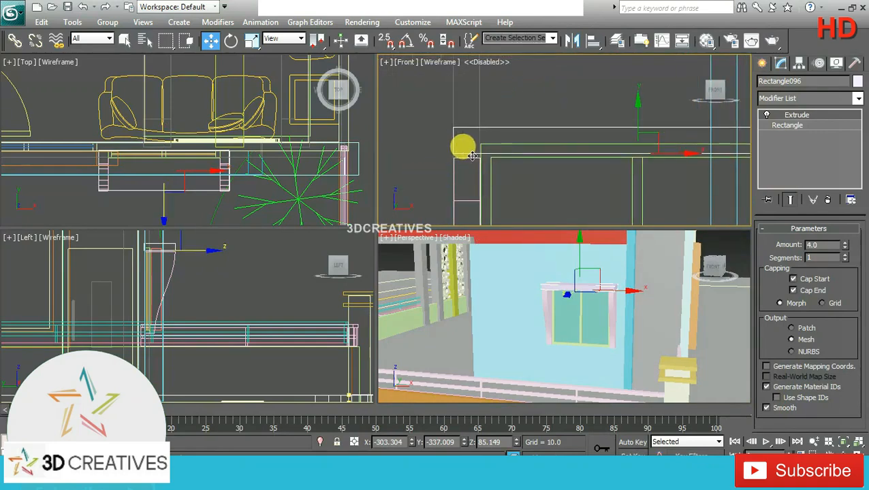
pyautogui.moveTo(635, 118); pyautogui.dragTo(635, 123)
pyautogui.click(632, 320)
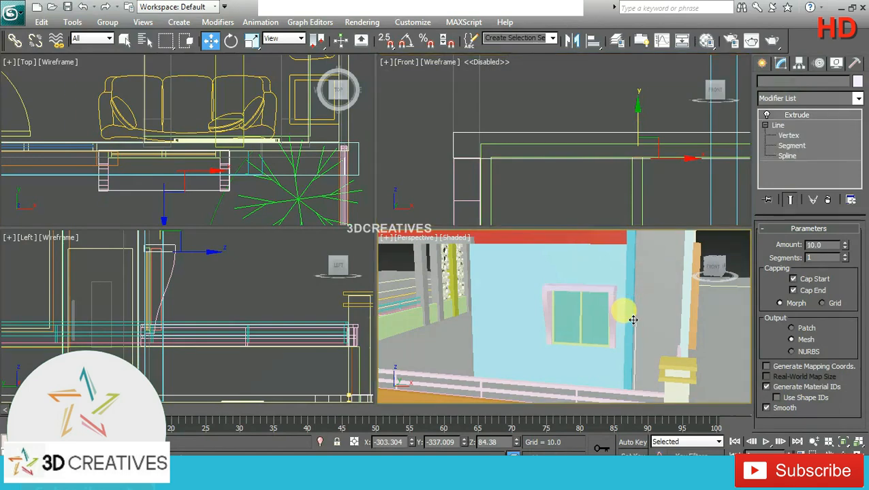
pyautogui.hotkey('alt', 'w')
pyautogui.keyDown('alt'); pyautogui.moveTo(402, 218); pyautogui.dragTo(455, 228, button='middle'); pyautogui.keyUp('alt')
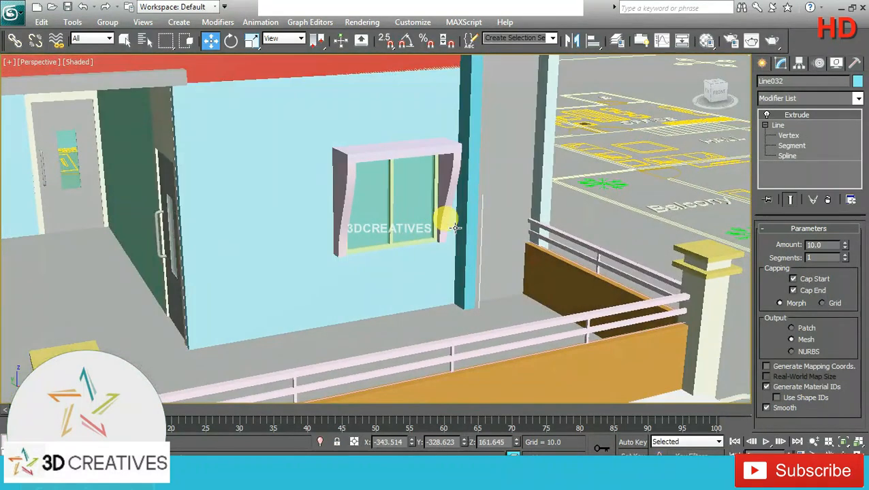
# Step: Copy the top slab as an Instance about 49.4 units down to the base of the window
pyautogui.click(404, 152)
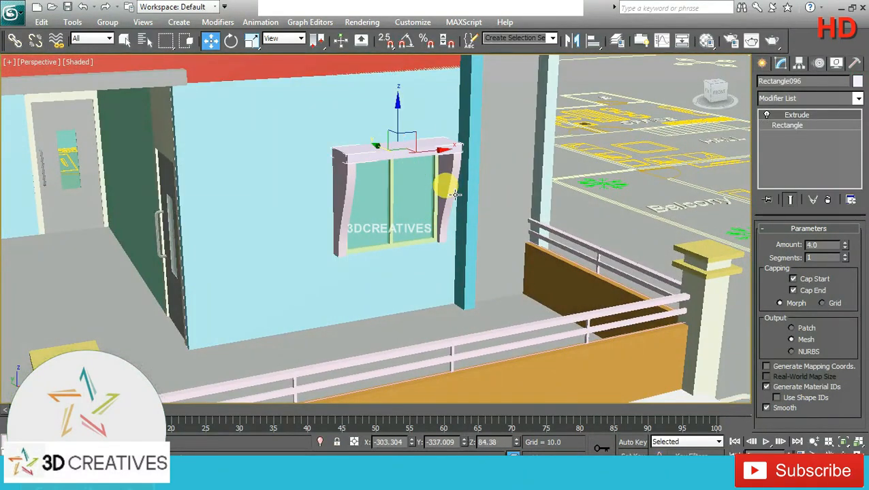
pyautogui.hotkey('alt', 'w')
pyautogui.hotkey('alt', 'w')
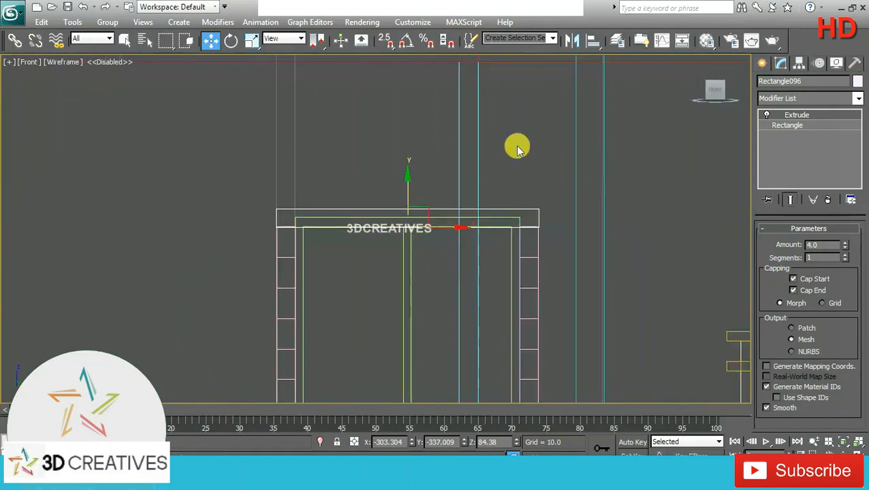
pyautogui.scroll(-3, 460, 217)
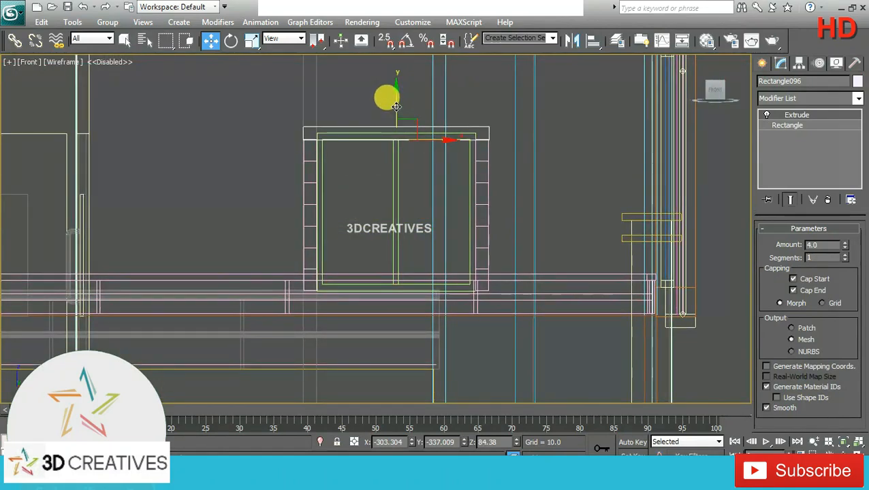
pyautogui.keyDown('shift'); pyautogui.moveTo(395, 107); pyautogui.dragTo(399, 269); pyautogui.keyUp('shift')
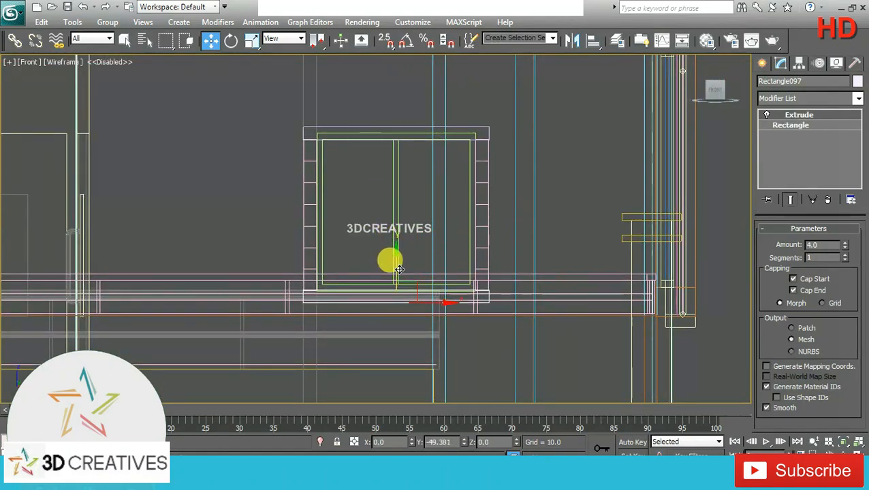
pyautogui.click(429, 290)
# Step: Lower the instanced slab about 0.26 units to meet the bottom edges of the brackets
pyautogui.scroll(4, 325, 281)
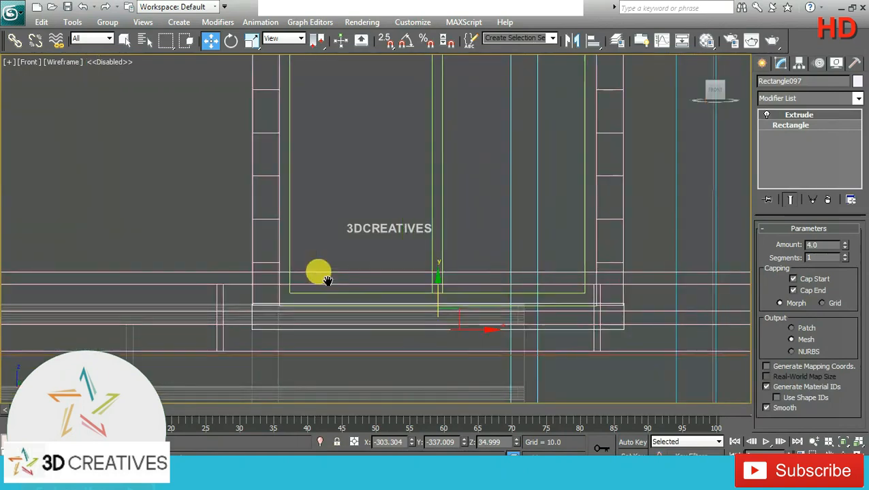
pyautogui.scroll(2, 328, 281)
pyautogui.moveTo(388, 327); pyautogui.dragTo(376, 270, button='middle')
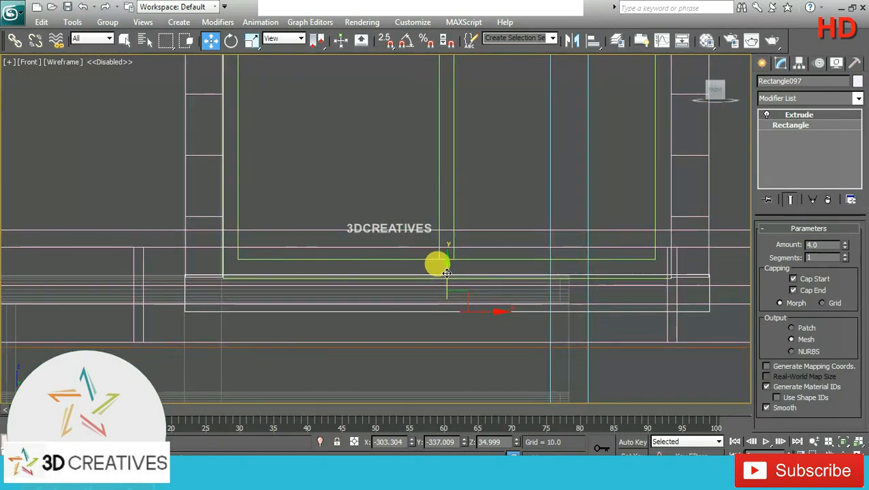
pyautogui.moveTo(446, 273); pyautogui.dragTo(446, 275)
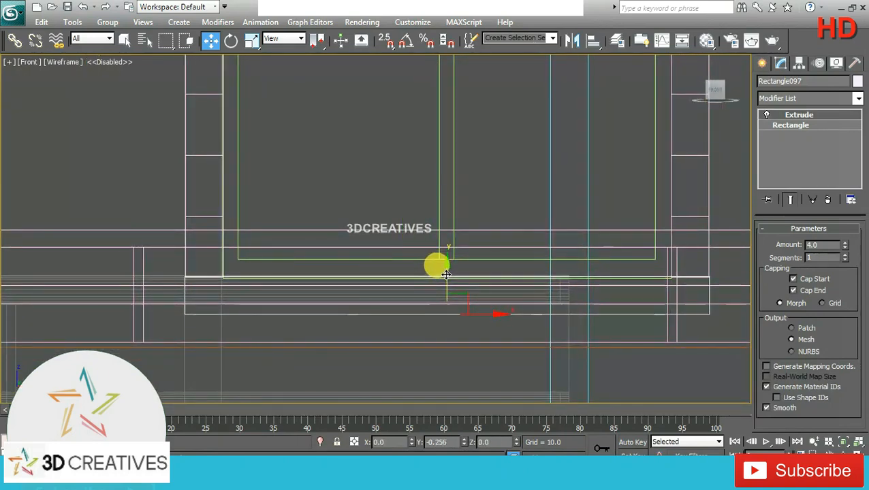
# Step: Delete the instanced slab at the base of the window
pyautogui.hotkey('alt', 'w')
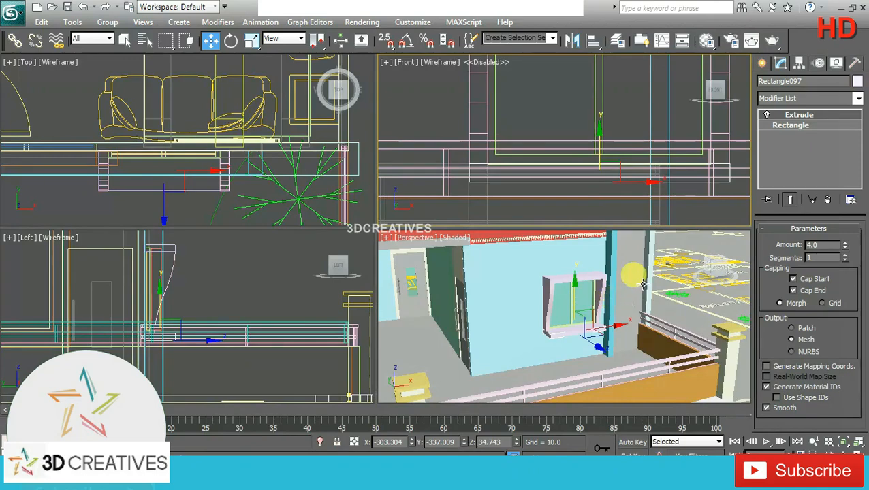
pyautogui.rightClick(643, 283)
pyautogui.hotkey('alt', 'w')
pyautogui.keyDown('alt'); pyautogui.moveTo(442, 265); pyautogui.dragTo(470, 271, button='middle'); pyautogui.keyUp('alt')
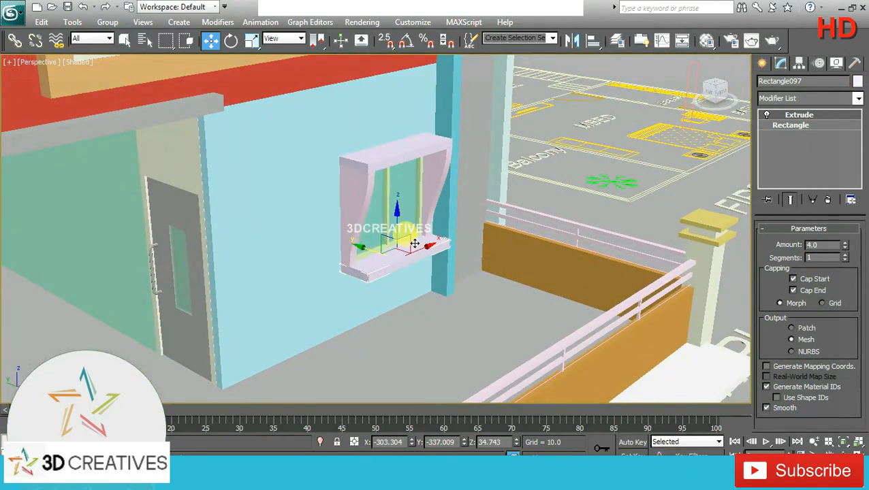
pyautogui.press('Delete')
# Step: Copy the top slab as an independent Copy about 49.6 units down to the base of the window
pyautogui.click(381, 157)
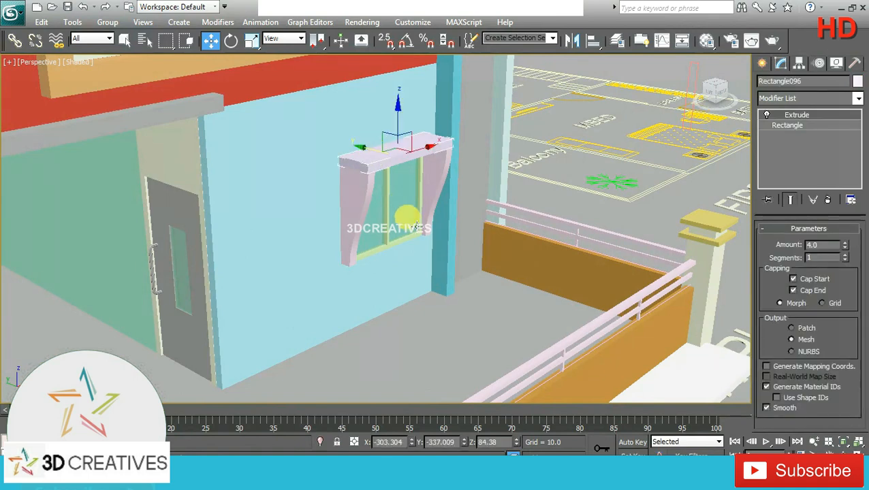
pyautogui.hotkey('alt', 'w')
pyautogui.rightClick(560, 166)
pyautogui.hotkey('alt', 'w')
pyautogui.scroll(-3, 364, 177)
pyautogui.moveTo(364, 177); pyautogui.dragTo(368, 222, button='middle')
pyautogui.scroll(-2, 375, 232)
pyautogui.keyDown('shift'); pyautogui.moveTo(407, 94); pyautogui.dragTo(422, 258); pyautogui.keyUp('shift')
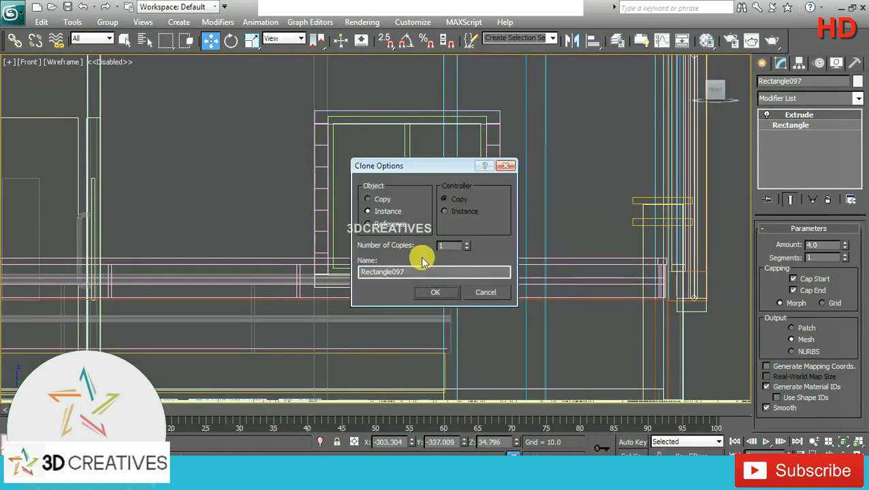
pyautogui.click(385, 203)
pyautogui.click(443, 296)
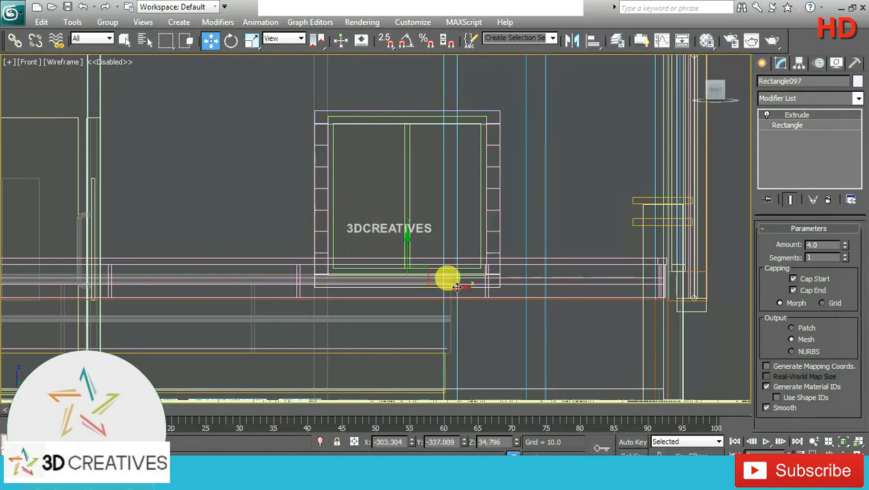
# Step: Set the bottom window slab's extrusion amount to 2
pyautogui.hotkey('alt', 'w')
pyautogui.rightClick(555, 307)
pyautogui.hotkey('alt', 'w')
pyautogui.keyDown('alt'); pyautogui.moveTo(572, 291); pyautogui.dragTo(549, 293, button='middle'); pyautogui.keyUp('alt')
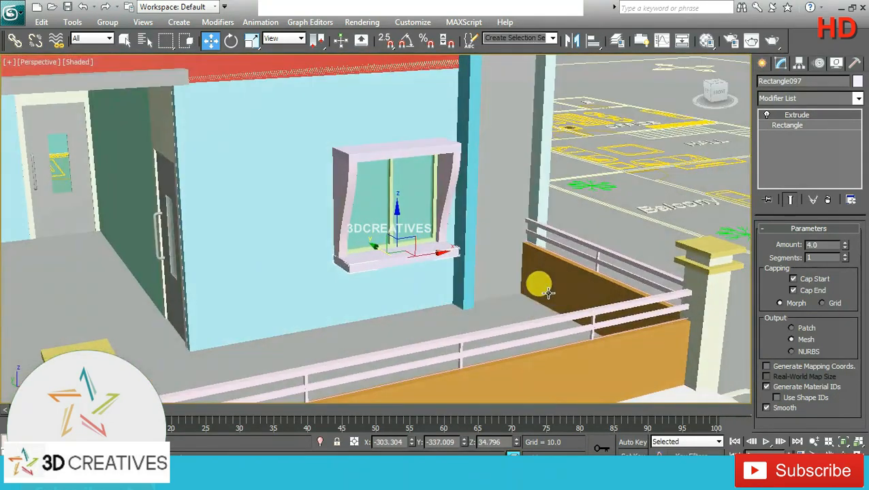
pyautogui.doubleClick(822, 243)
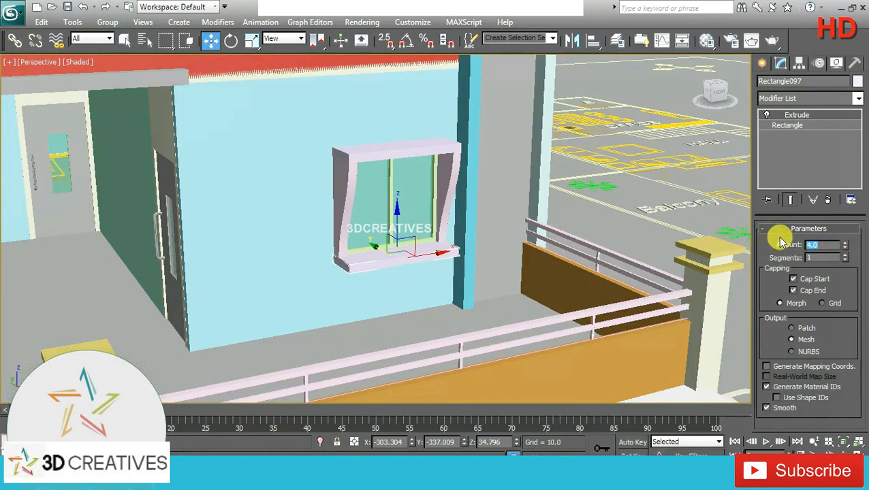
pyautogui.write('2')
pyautogui.press('Return')
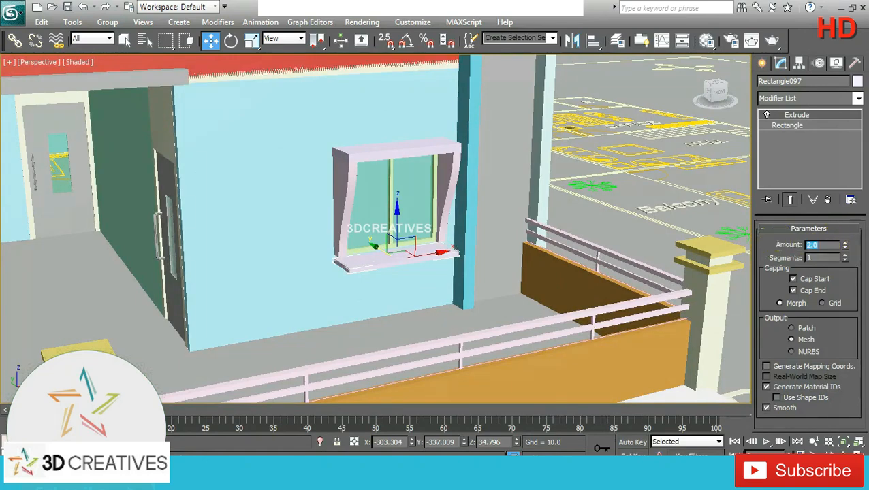
# Step: Raise the bottom slab about 2.1 units along Z to the lower ends of the brackets
pyautogui.hotkey('alt', 'w')
pyautogui.rightClick(546, 192)
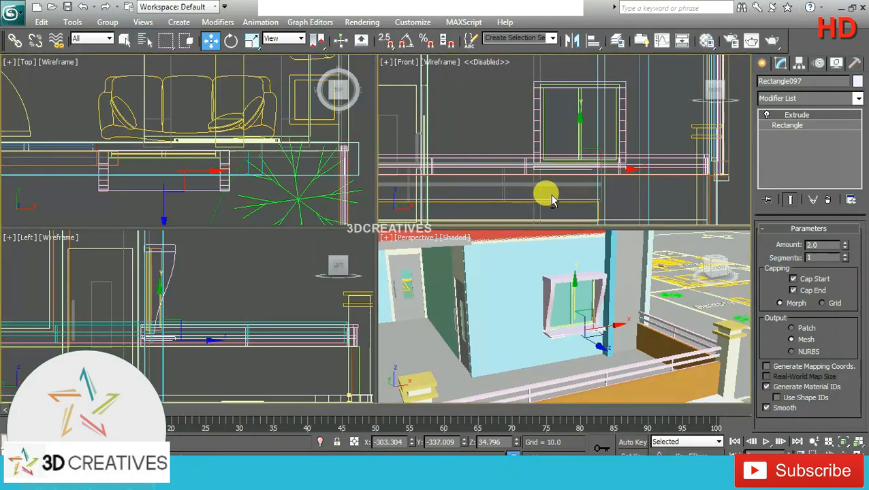
pyautogui.hotkey('alt', 'w')
pyautogui.scroll(2, 361, 272)
pyautogui.moveTo(420, 284); pyautogui.dragTo(420, 275)
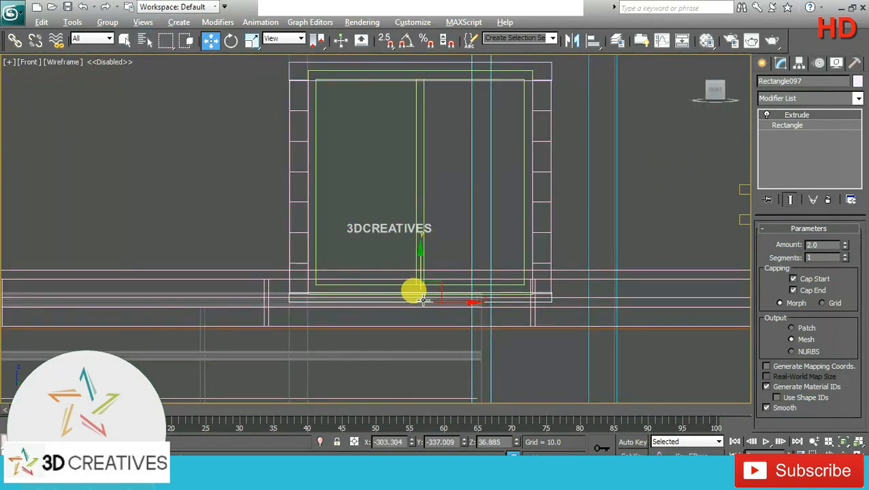
# Step: Move the bottom slab about 9.4 units along Y toward the front wall, then deselect it
pyautogui.hotkey('alt', 'w')
pyautogui.keyDown('alt'); pyautogui.moveTo(569, 349); pyautogui.dragTo(603, 367, button='middle'); pyautogui.keyUp('alt')
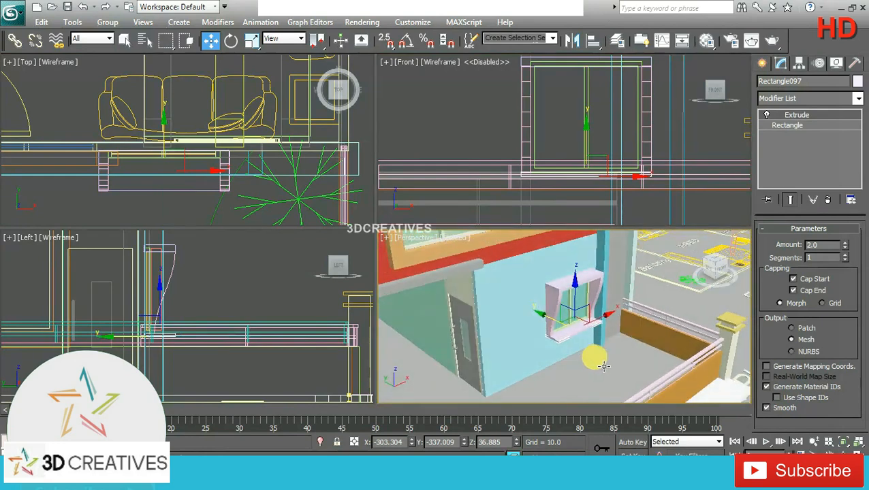
pyautogui.moveTo(559, 325); pyautogui.dragTo(552, 322)
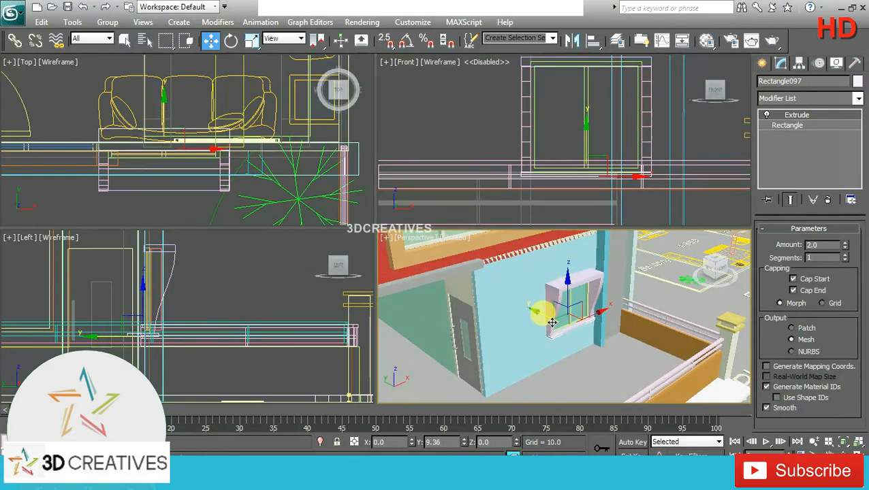
pyautogui.click(641, 295)
# Step: Render the perspective view of the whole building to check the new window surround, and close the rendered image
pyautogui.hotkey('alt', 'w')
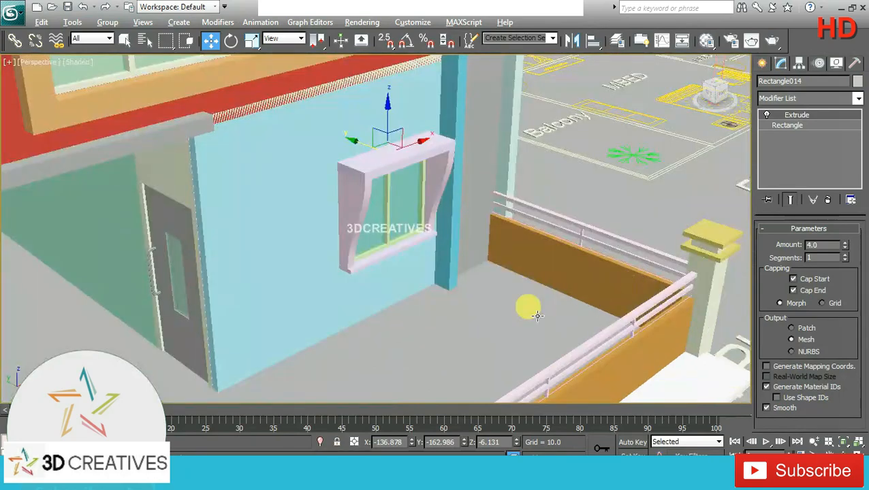
pyautogui.scroll(4, 518, 303)
pyautogui.scroll(-5, 491, 234)
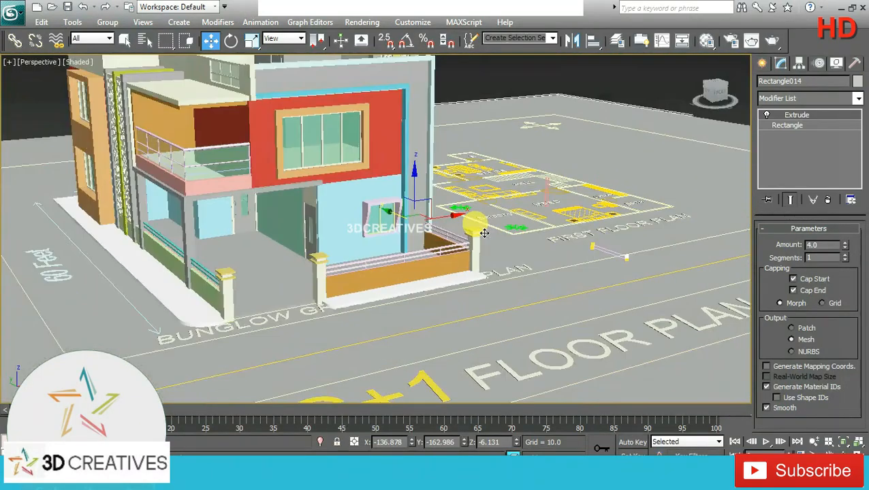
pyautogui.moveTo(447, 236); pyautogui.dragTo(542, 303, button='middle')
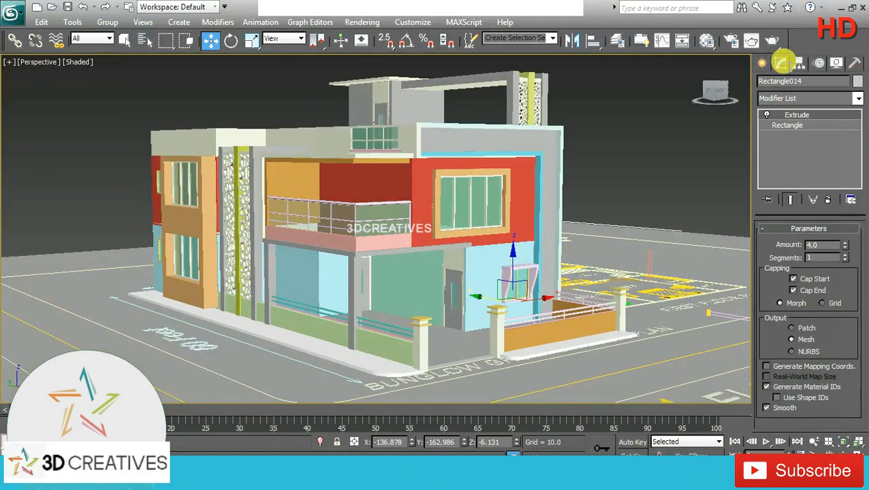
pyautogui.click(775, 43)
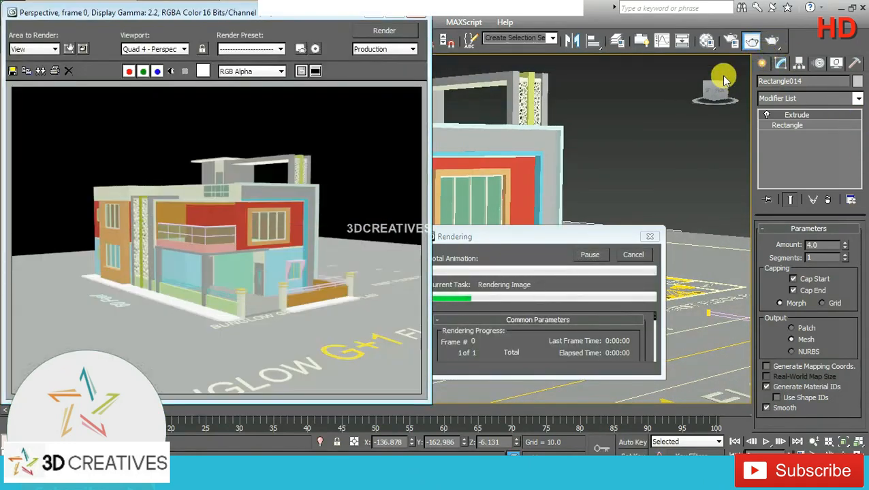
pyautogui.click(415, 16)
pyautogui.keyDown('alt'); pyautogui.moveTo(604, 255); pyautogui.dragTo(143, 262, button='middle'); pyautogui.keyUp('alt')
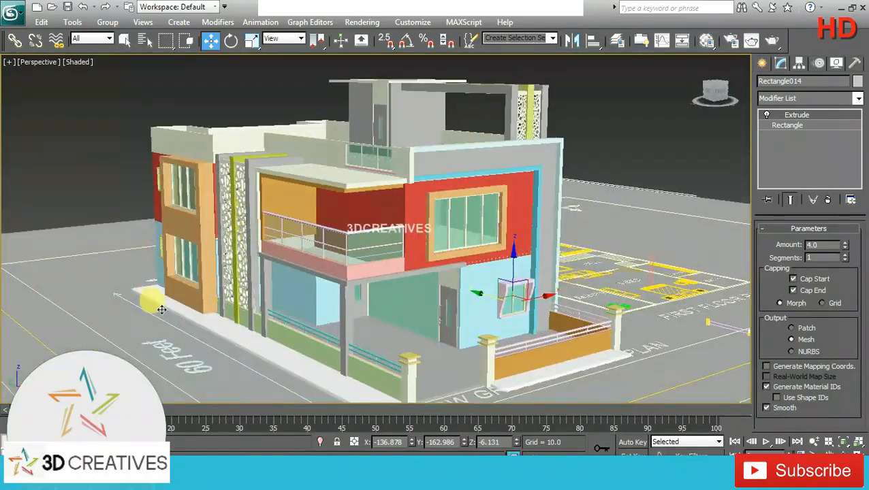
pyautogui.keyDown('alt'); pyautogui.moveTo(162, 310); pyautogui.dragTo(160, 271, button='middle'); pyautogui.keyUp('alt')
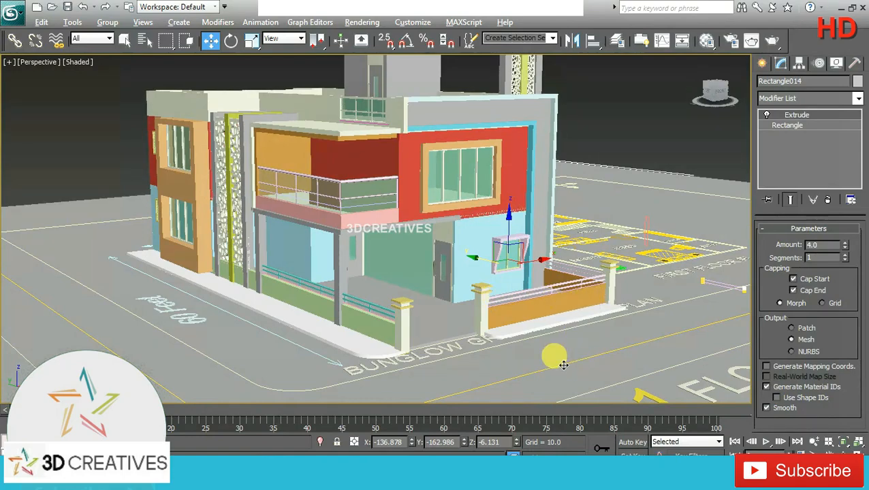
# Step: Draw a closed line profile in the front view from the gate pillar, following the railing top, then sloping, levelling and sloping down to the ground
pyautogui.hotkey('alt', 'w')
pyautogui.rightClick(607, 202)
pyautogui.hotkey('alt', 'w')
pyautogui.scroll(-2, 498, 288)
pyautogui.moveTo(496, 269); pyautogui.dragTo(486, 222, button='middle')
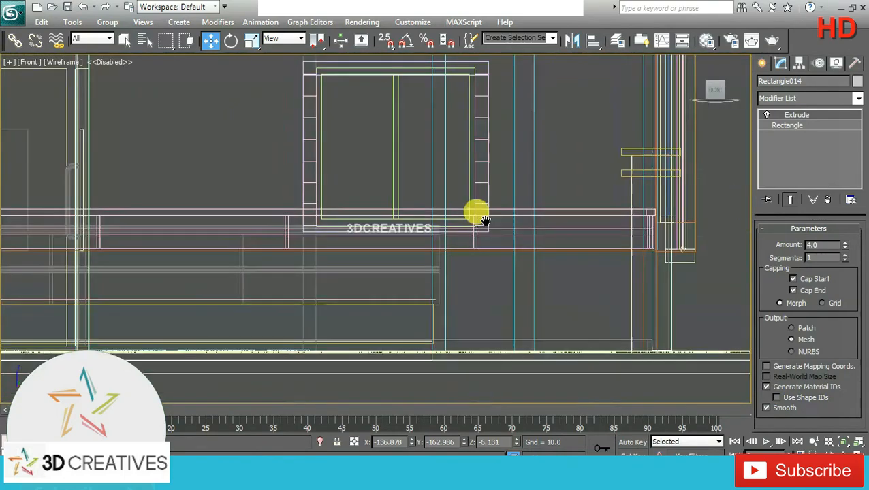
pyautogui.scroll(-4, 485, 221)
pyautogui.moveTo(352, 233); pyautogui.dragTo(532, 257, button='middle')
pyautogui.scroll(2, 532, 257)
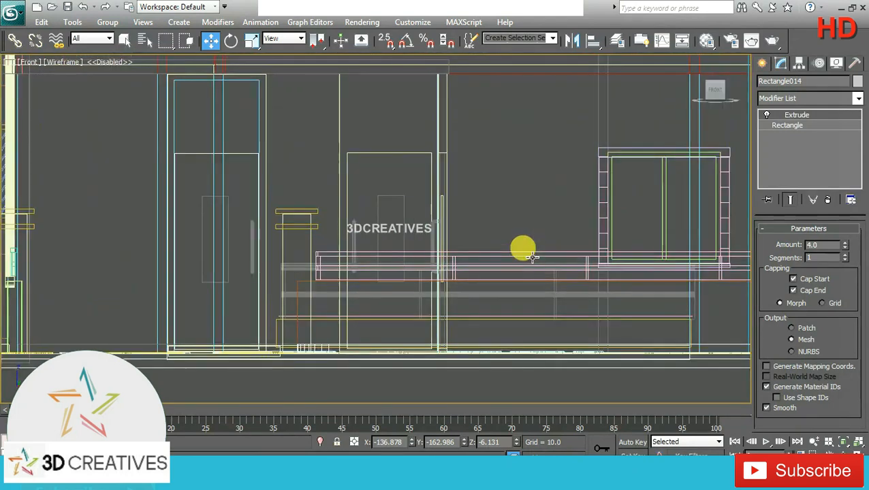
pyautogui.scroll(2, 470, 286)
pyautogui.click(763, 64)
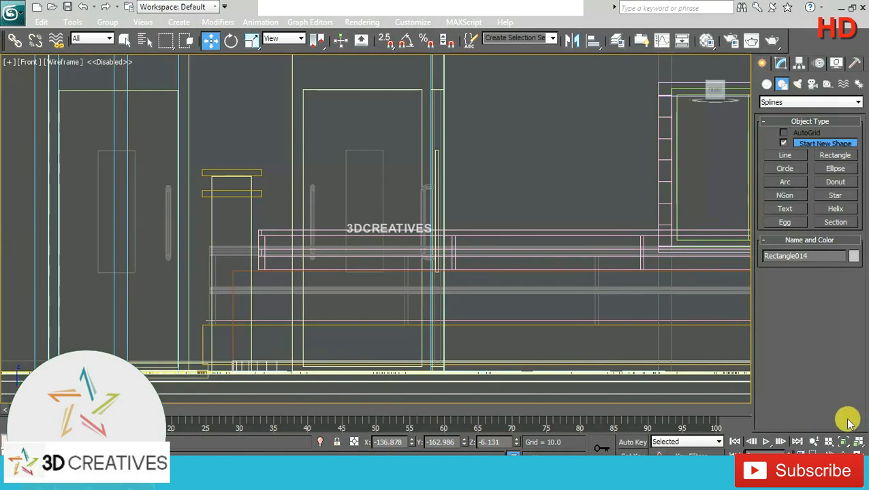
pyautogui.click(810, 434)
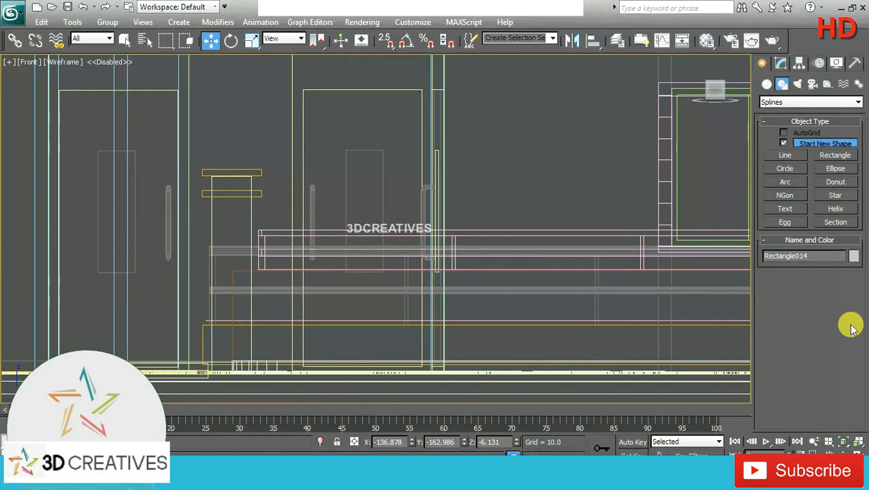
pyautogui.click(789, 155)
pyautogui.moveTo(362, 316); pyautogui.dragTo(287, 289, button='middle')
pyautogui.scroll(-2, 286, 289)
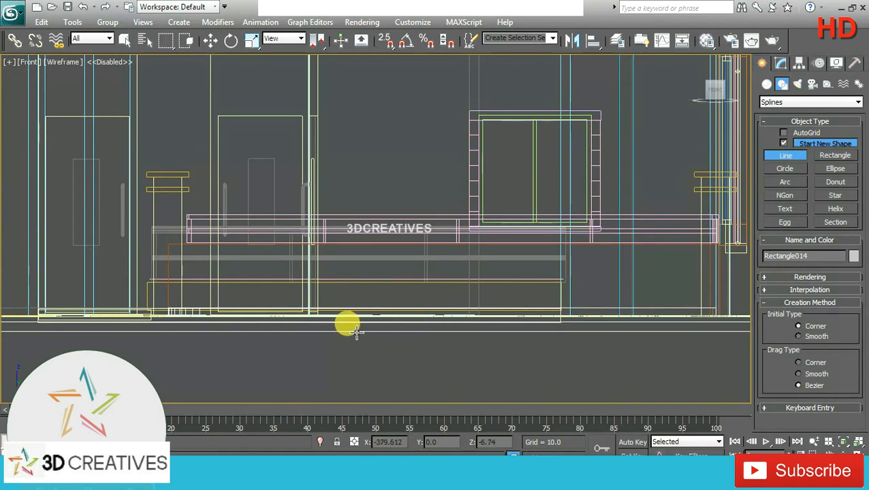
pyautogui.click(182, 217)
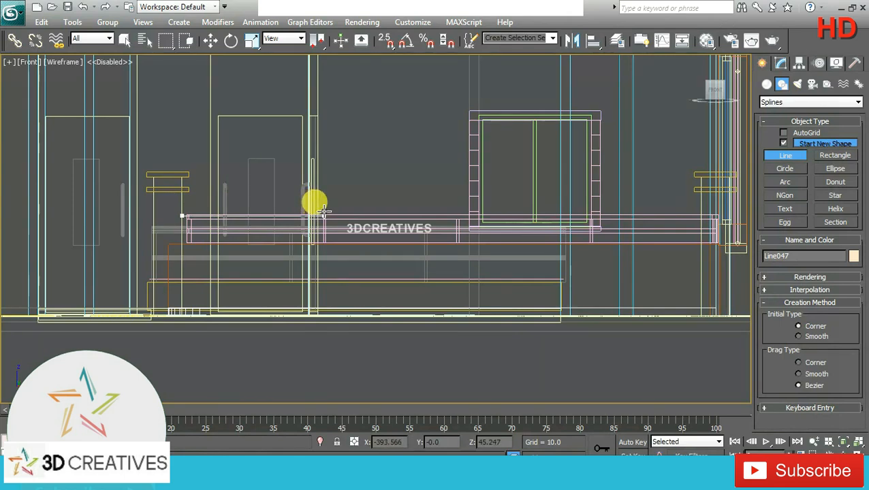
pyautogui.click(324, 216)
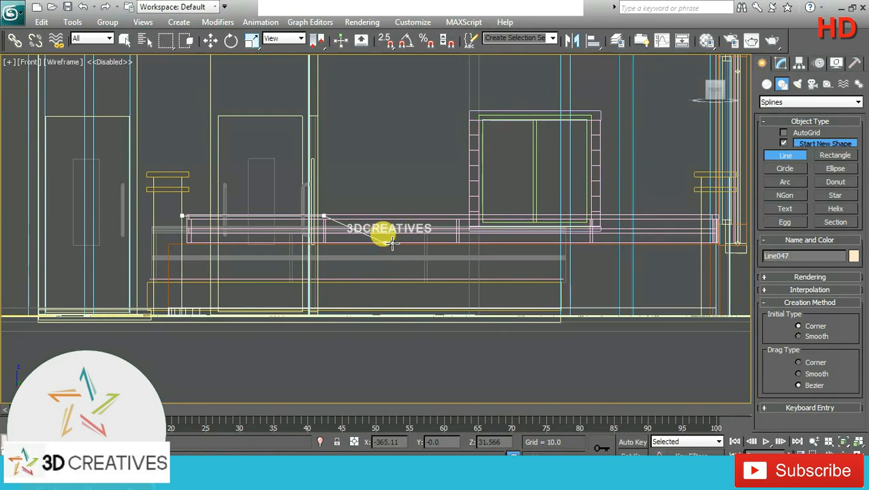
pyautogui.click(386, 243)
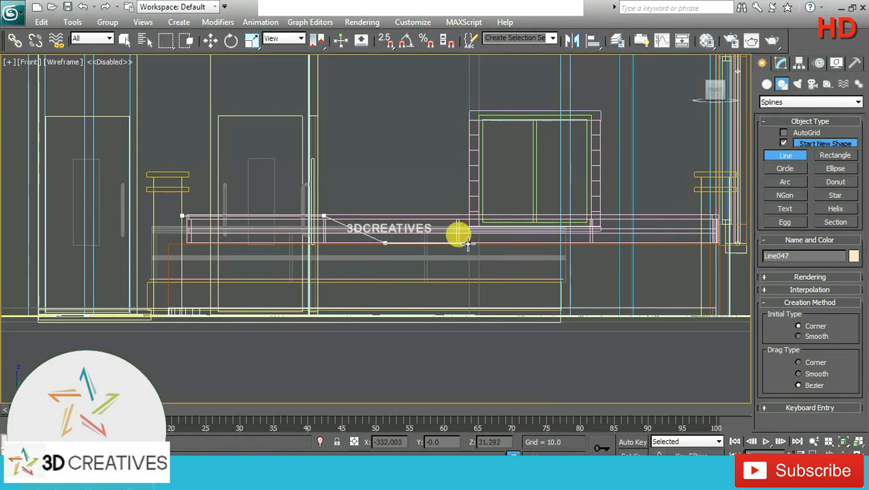
pyautogui.click(442, 243)
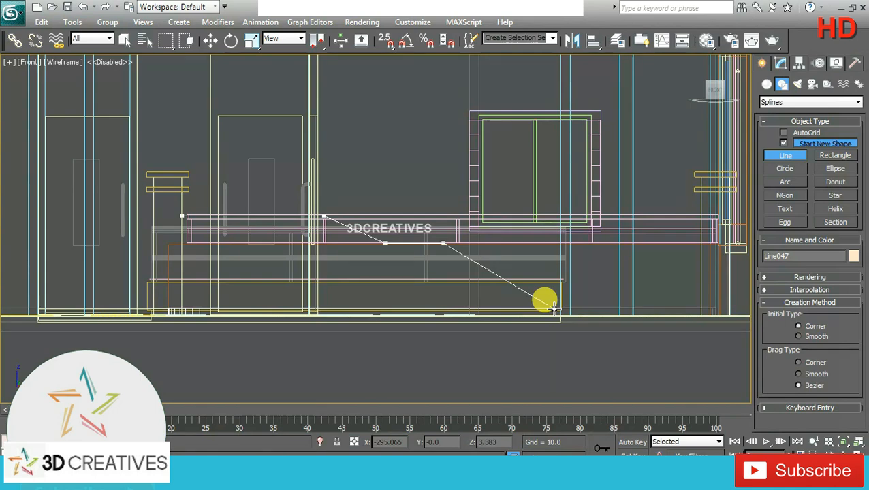
pyautogui.click(552, 308)
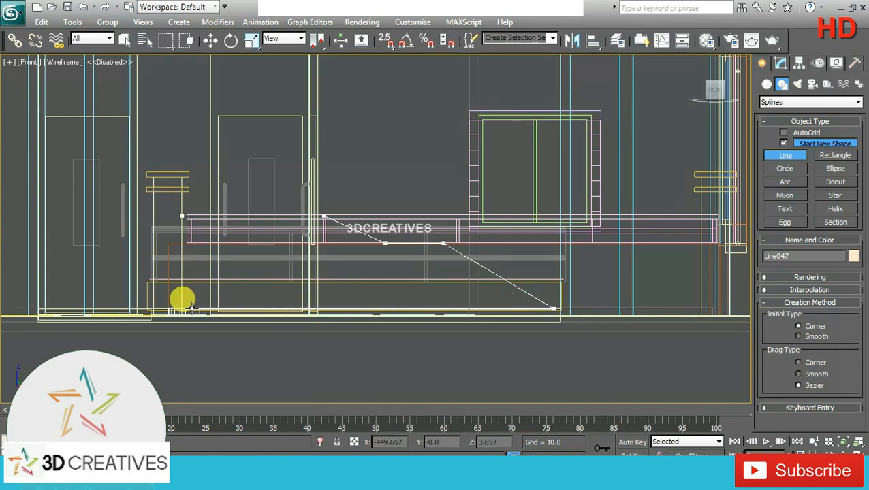
pyautogui.click(181, 239)
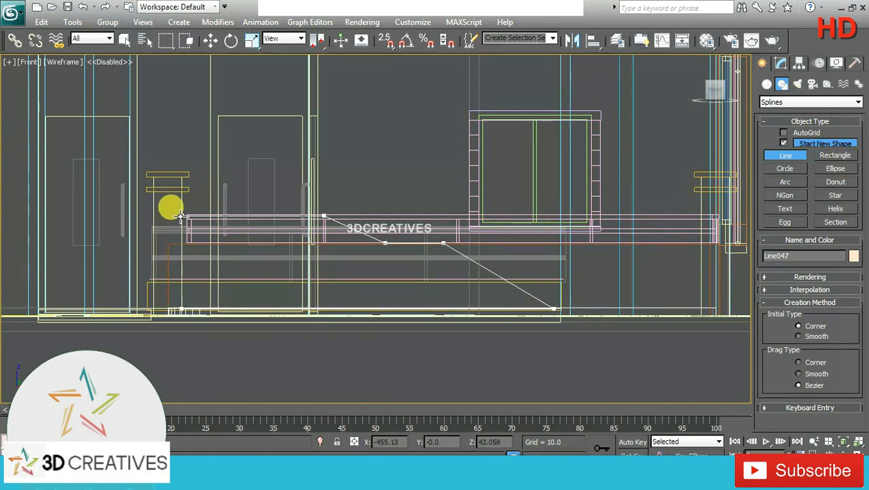
pyautogui.click(416, 275)
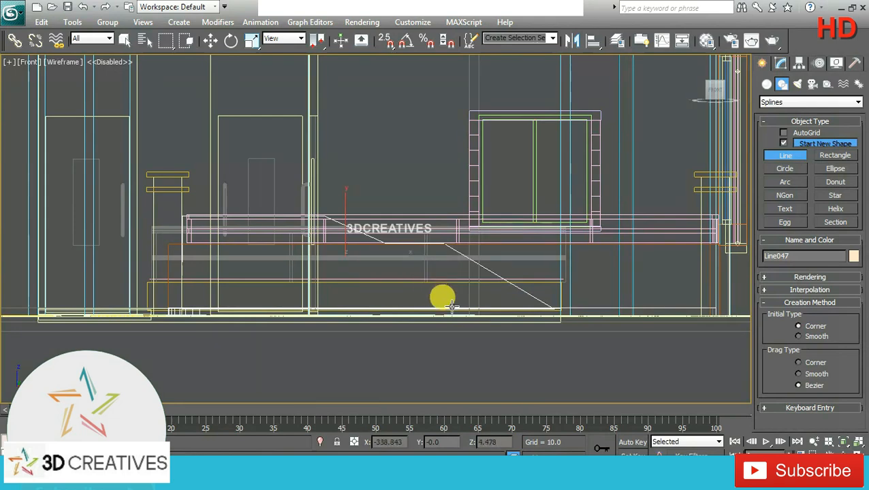
# Step: Adjust the profile's vertices, aligning its start corner with the pillar edge and raising both upper vertices to the railing's top
pyautogui.click(781, 63)
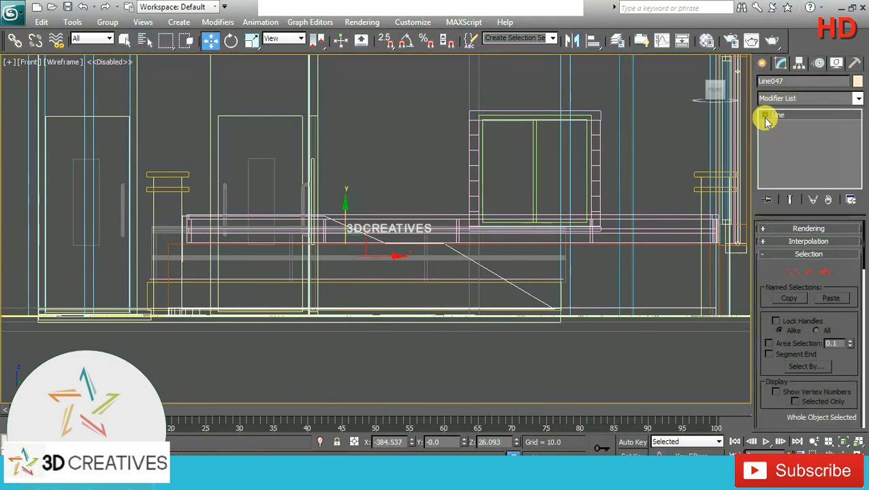
pyautogui.click(765, 115)
pyautogui.click(789, 127)
pyautogui.scroll(5, 347, 225)
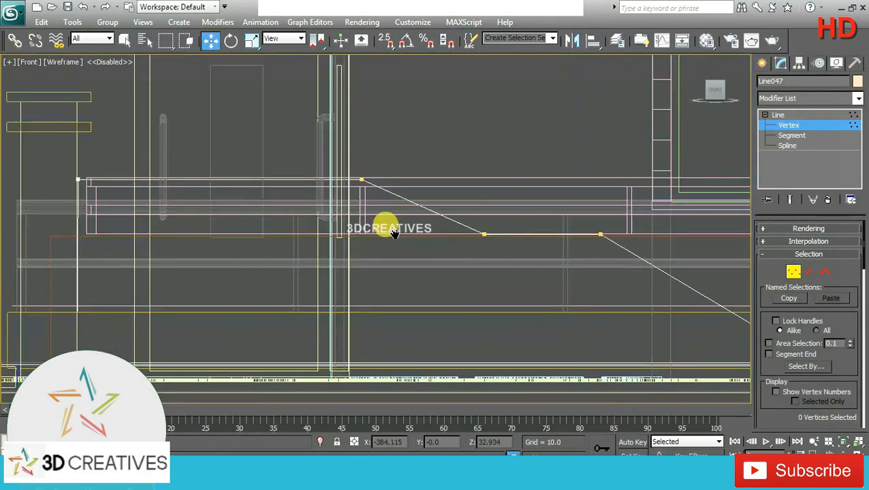
pyautogui.moveTo(388, 227); pyautogui.dragTo(515, 208, button='middle')
pyautogui.click(231, 147)
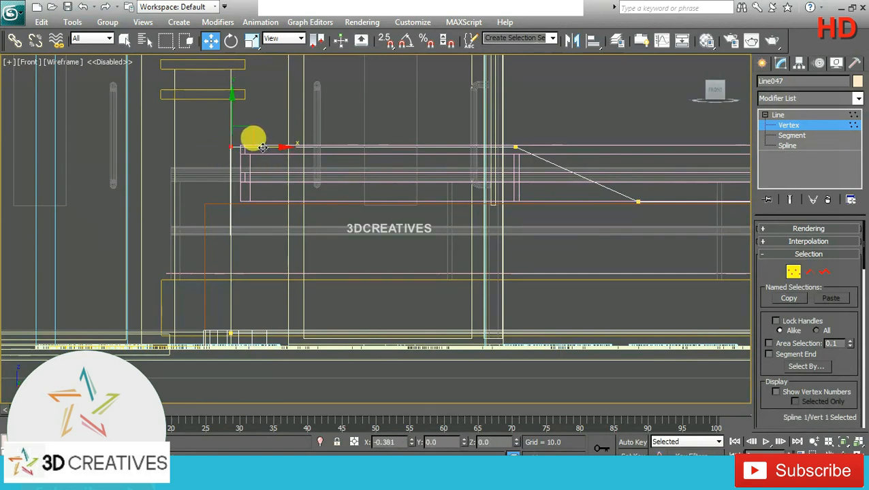
pyautogui.moveTo(520, 196); pyautogui.dragTo(367, 215, button='middle')
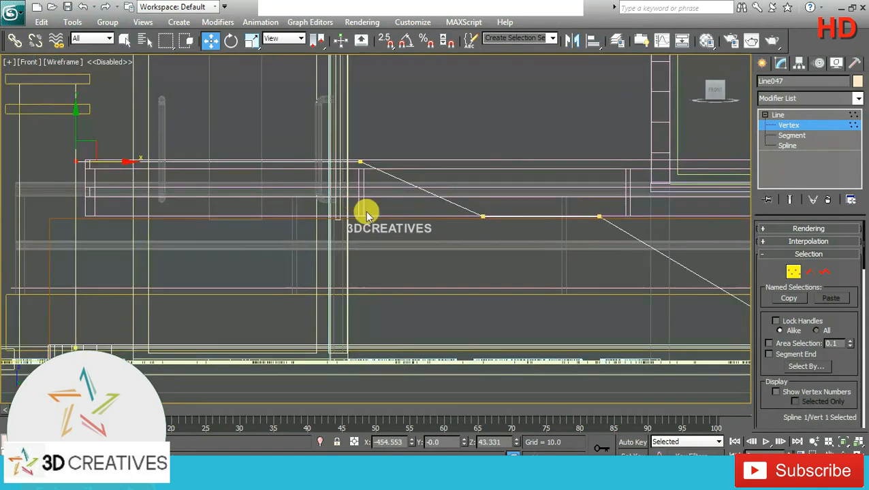
pyautogui.keyDown('ctrl'); pyautogui.click(360, 162); pyautogui.keyUp('ctrl')
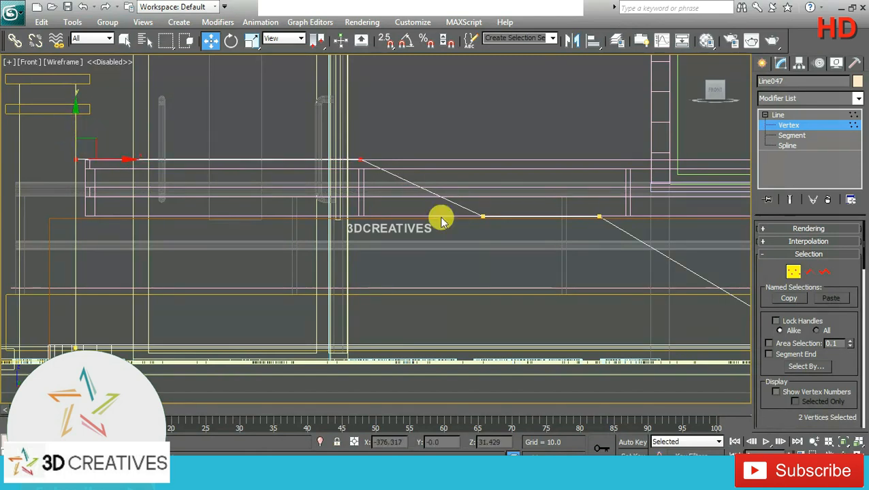
pyautogui.moveTo(502, 231); pyautogui.dragTo(232, 209, button='middle')
pyautogui.scroll(-2, 511, 266)
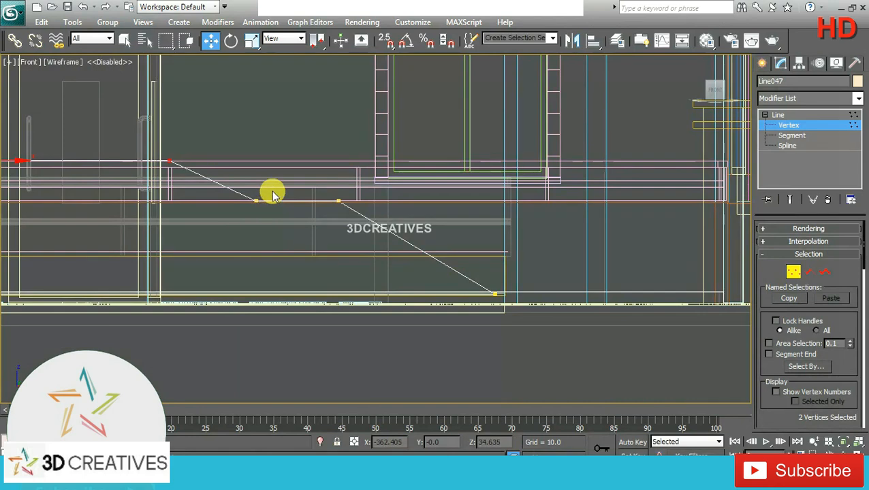
pyautogui.scroll(-4, 541, 305)
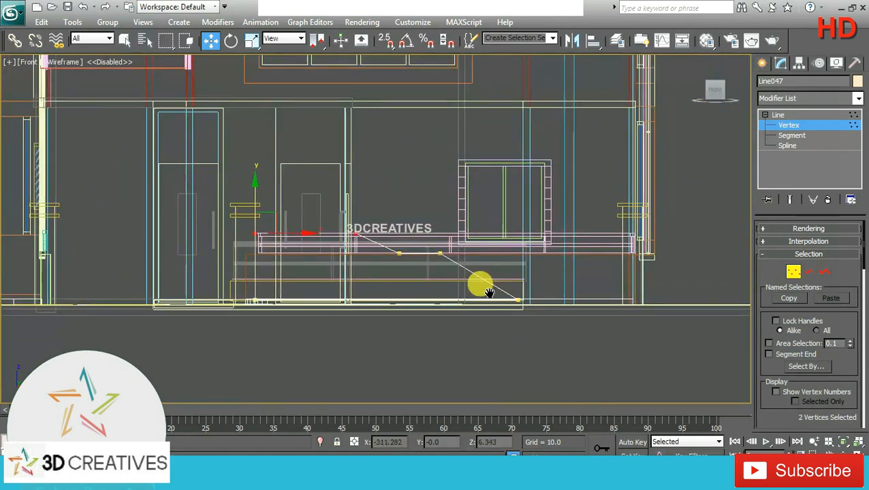
pyautogui.click(805, 116)
# Step: Move the profile about 454 units along Y toward the road, just in front of the orange boundary wall
pyautogui.hotkey('alt', 'w')
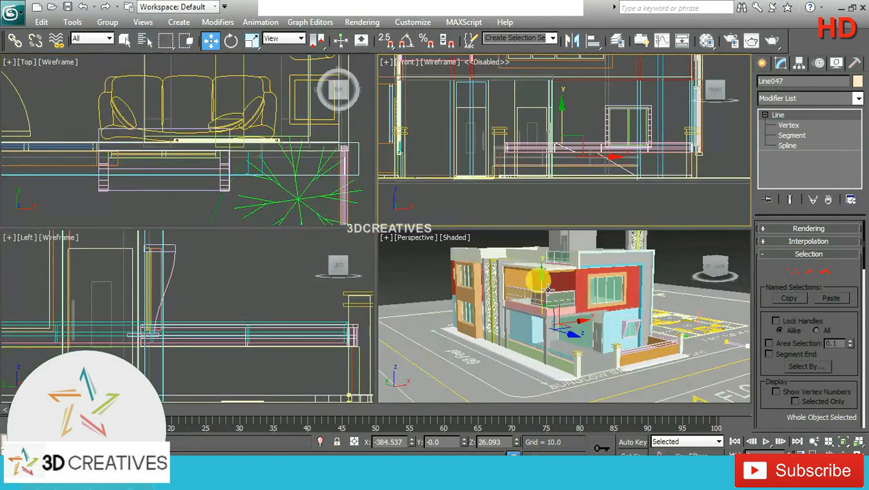
pyautogui.hotkey('alt', 'w')
pyautogui.scroll(2, 554, 302)
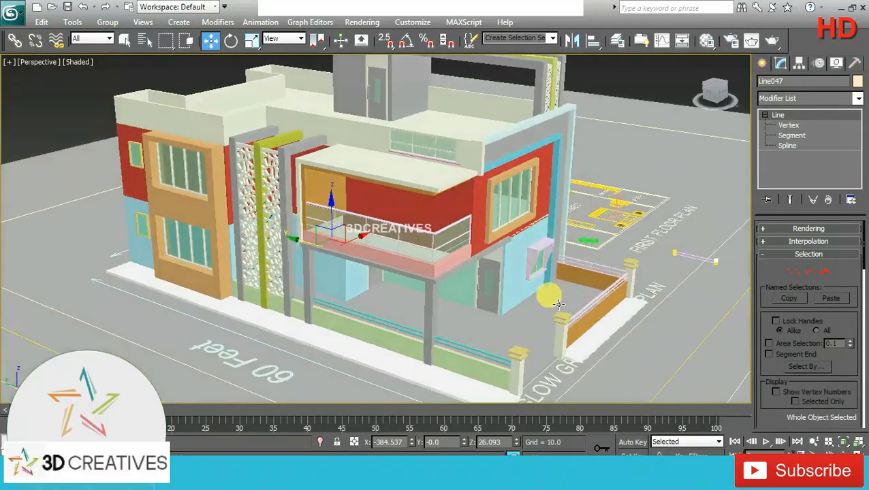
pyautogui.moveTo(307, 243); pyautogui.dragTo(563, 315)
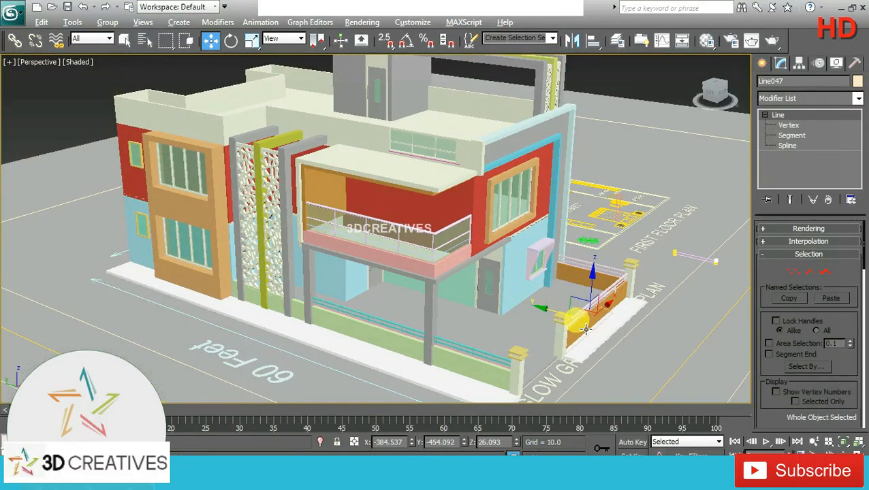
pyautogui.keyDown('alt'); pyautogui.moveTo(579, 315); pyautogui.dragTo(431, 312, button='middle'); pyautogui.keyUp('alt')
pyautogui.moveTo(664, 301); pyautogui.dragTo(400, 249, button='middle')
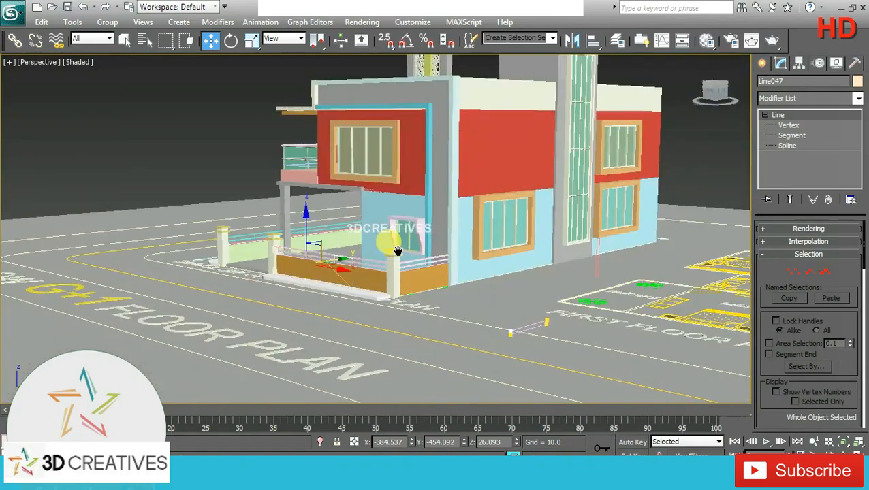
pyautogui.scroll(3, 404, 248)
pyautogui.keyDown('alt'); pyautogui.moveTo(363, 276); pyautogui.dragTo(391, 275, button='middle'); pyautogui.keyUp('alt')
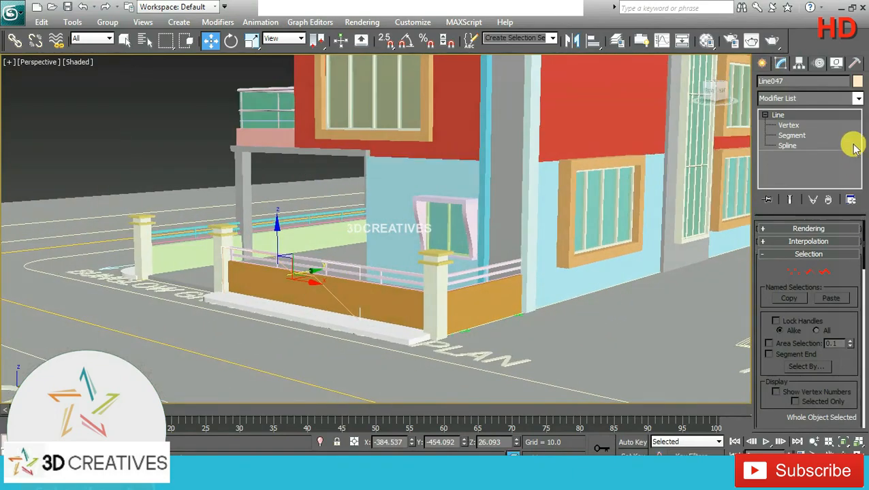
# Step: Change the profile's object colour to a pale cream like the gate pillars
pyautogui.click(858, 81)
pyautogui.click(324, 222)
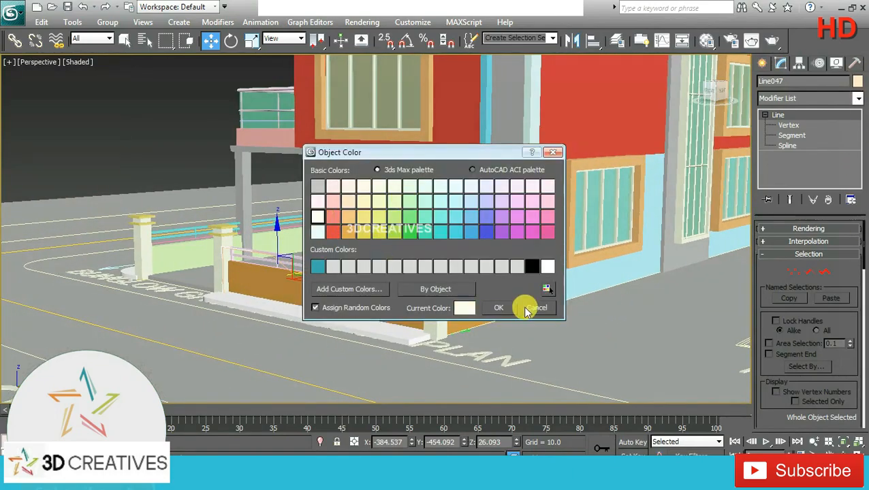
pyautogui.click(498, 308)
pyautogui.keyDown('alt'); pyautogui.moveTo(479, 301); pyautogui.dragTo(510, 287, button='middle'); pyautogui.keyUp('alt')
# Step: Extrude the sloped profile with an amount of 6
pyautogui.click(857, 98)
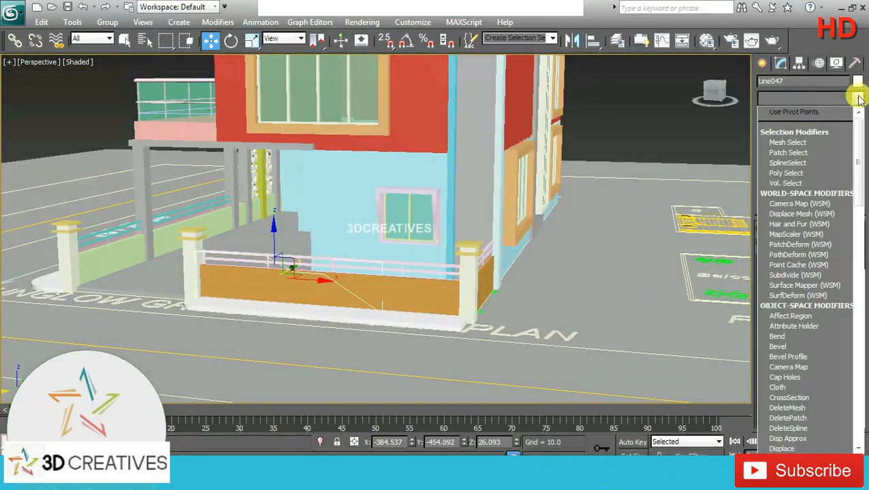
pyautogui.scroll(-10, 799, 139)
pyautogui.click(795, 162)
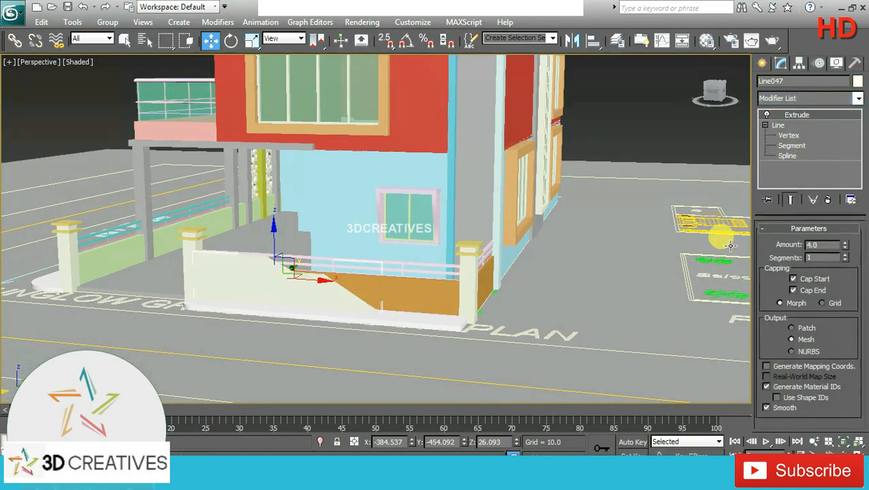
pyautogui.keyDown('alt'); pyautogui.moveTo(517, 300); pyautogui.dragTo(465, 310, button='middle'); pyautogui.keyUp('alt')
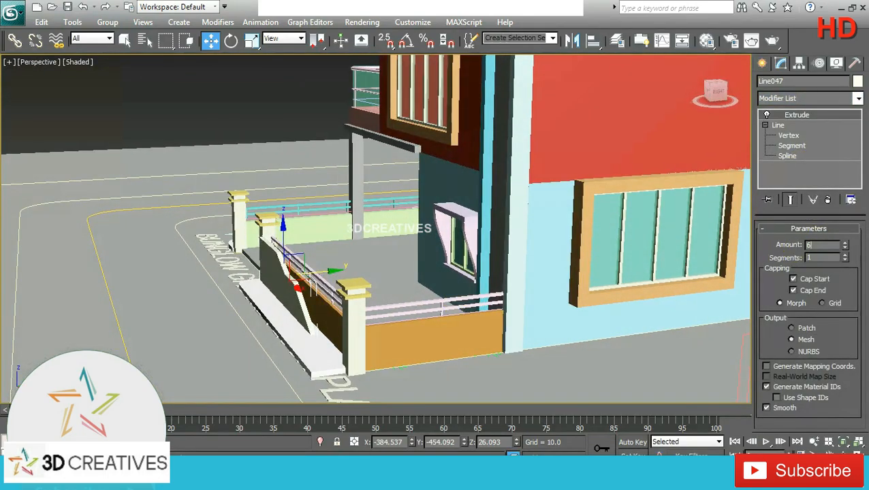
# Step: Move the extruded wall about 10.4 units along Y in the top view so it straddles the front boundary wall and railing
pyautogui.hotkey('alt', 'w')
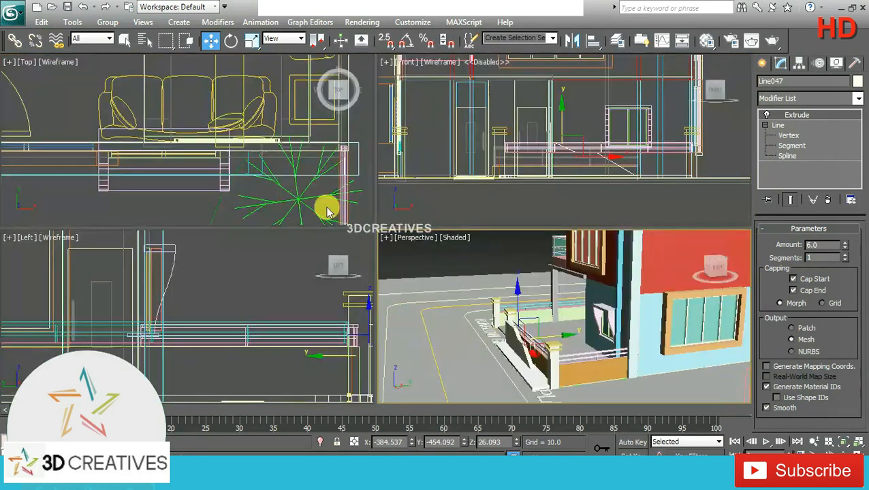
pyautogui.rightClick(234, 167)
pyautogui.hotkey('alt', 'w')
pyautogui.scroll(-3, 257, 276)
pyautogui.scroll(-4, 270, 272)
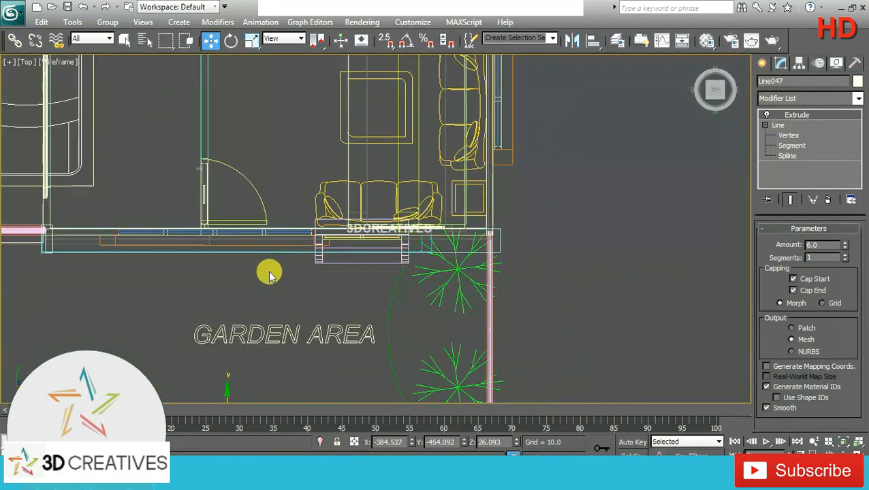
pyautogui.scroll(7, 295, 331)
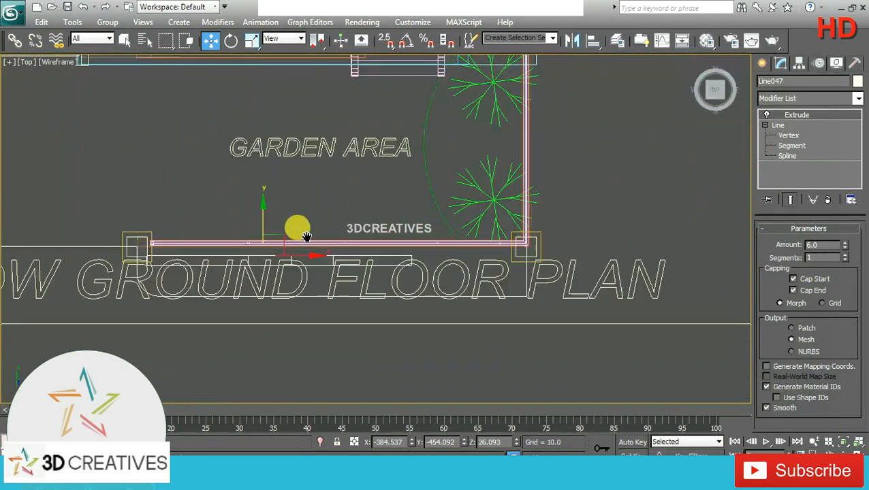
pyautogui.moveTo(365, 234); pyautogui.dragTo(449, 238, button='middle')
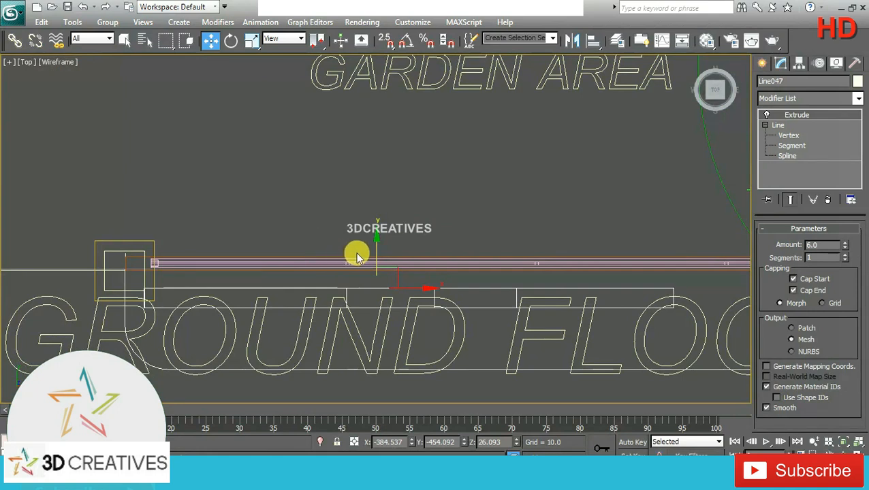
pyautogui.moveTo(379, 251); pyautogui.dragTo(375, 213)
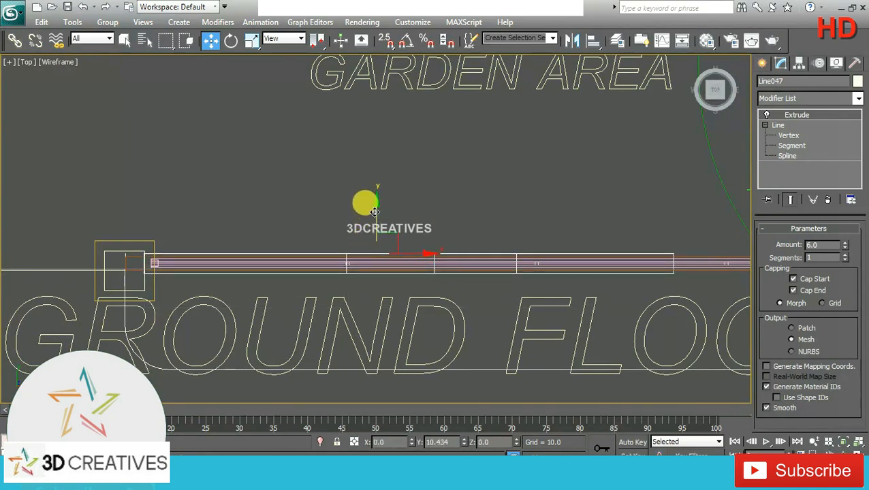
# Step: Render the perspective view of the building from the front corner to check the new sloped boundary wall
pyautogui.hotkey('alt', 'w')
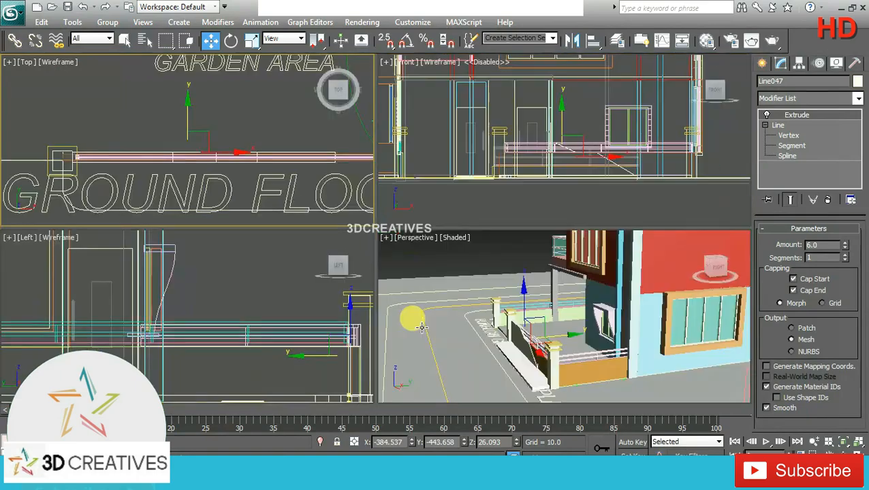
pyautogui.rightClick(632, 369)
pyautogui.hotkey('alt', 'w')
pyautogui.keyDown('alt'); pyautogui.moveTo(632, 368); pyautogui.dragTo(588, 327, button='middle'); pyautogui.keyUp('alt')
pyautogui.click(471, 229)
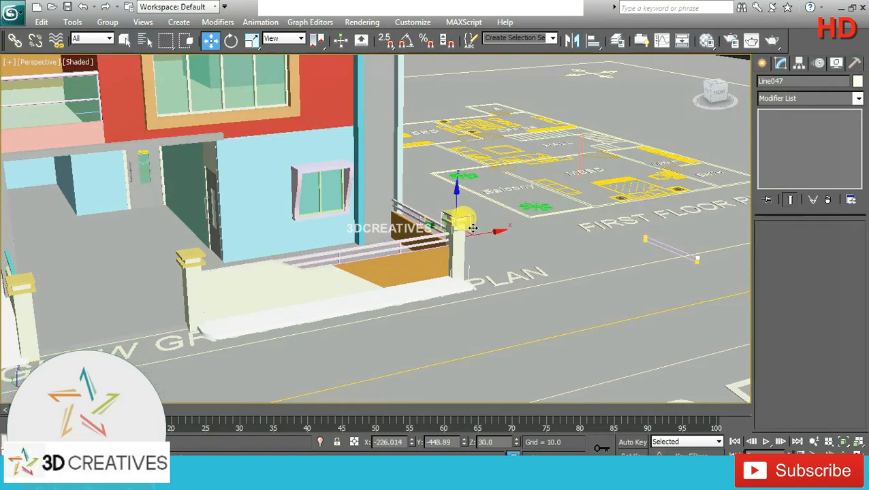
pyautogui.click(520, 235)
pyautogui.moveTo(385, 275); pyautogui.dragTo(562, 271, button='middle')
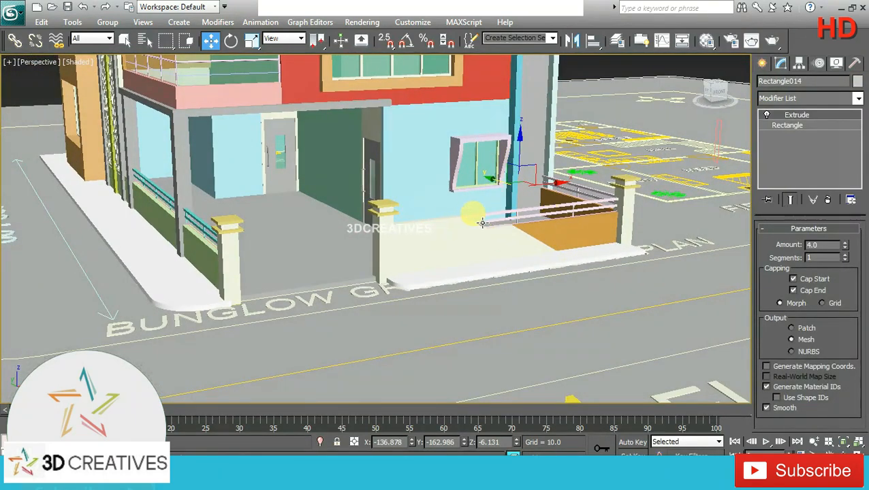
pyautogui.scroll(-4, 543, 262)
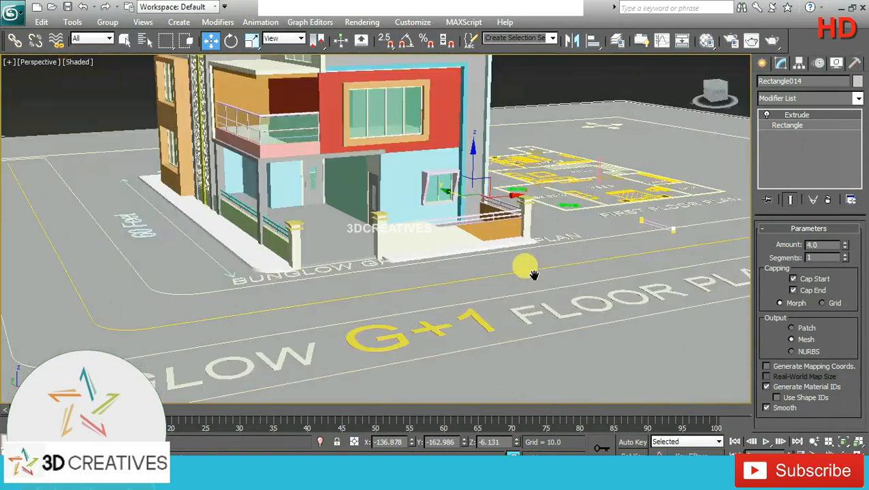
pyautogui.keyDown('alt'); pyautogui.moveTo(523, 308); pyautogui.dragTo(522, 367, button='middle'); pyautogui.keyUp('alt')
pyautogui.scroll(8, 537, 361)
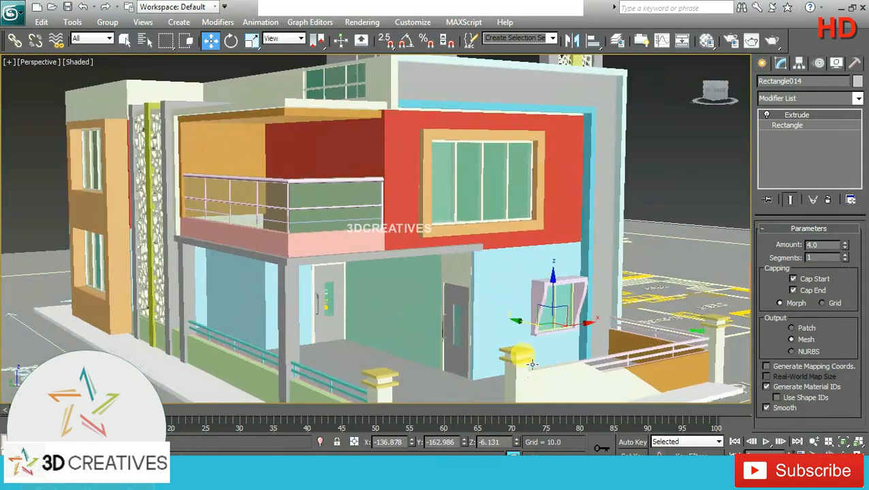
pyautogui.keyDown('alt'); pyautogui.moveTo(538, 337); pyautogui.dragTo(500, 318, button='middle'); pyautogui.keyUp('alt')
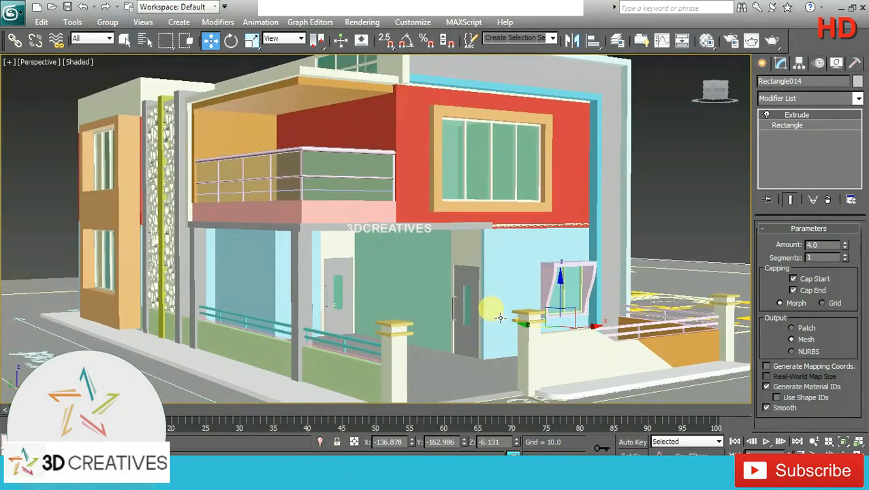
pyautogui.click(772, 39)
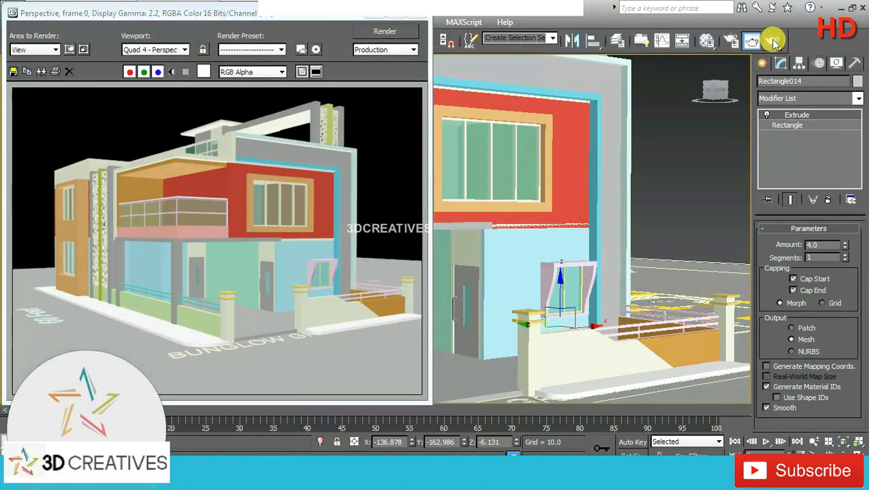